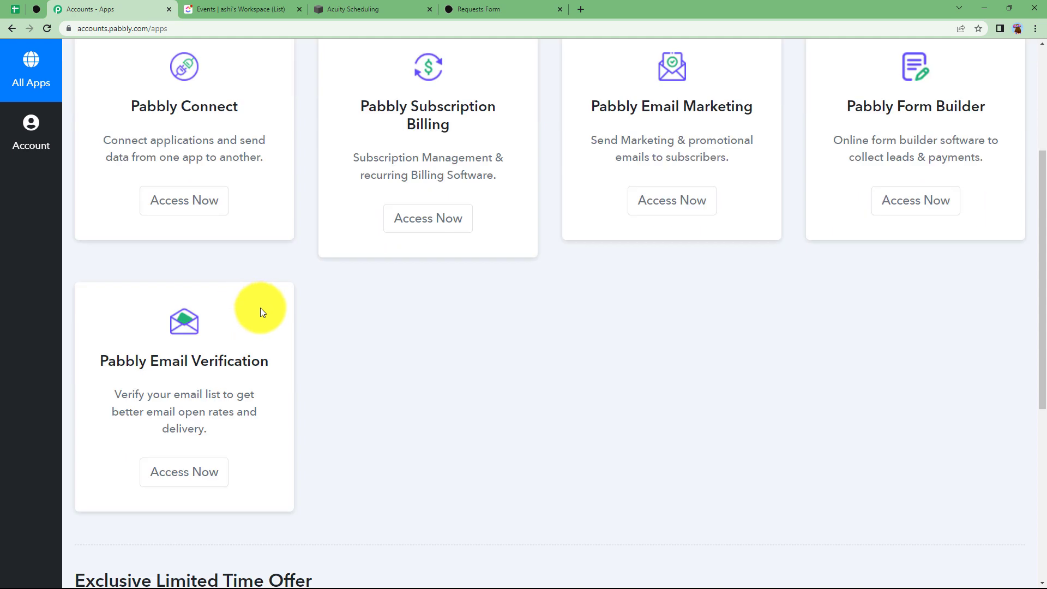
pyautogui.scroll(-2, 230, 293)
# Open Pabbly Connect and start a new workflow named 'Update ClickUp Tasks for Acuity Scheduling -'
pyautogui.scroll(4, 230, 293)
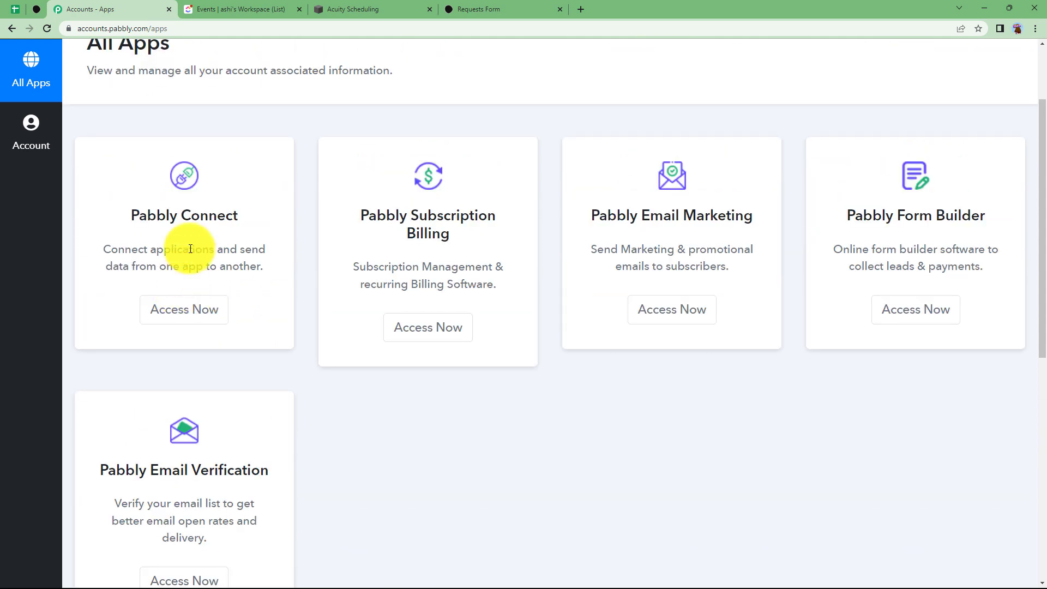
pyautogui.scroll(2, 202, 255)
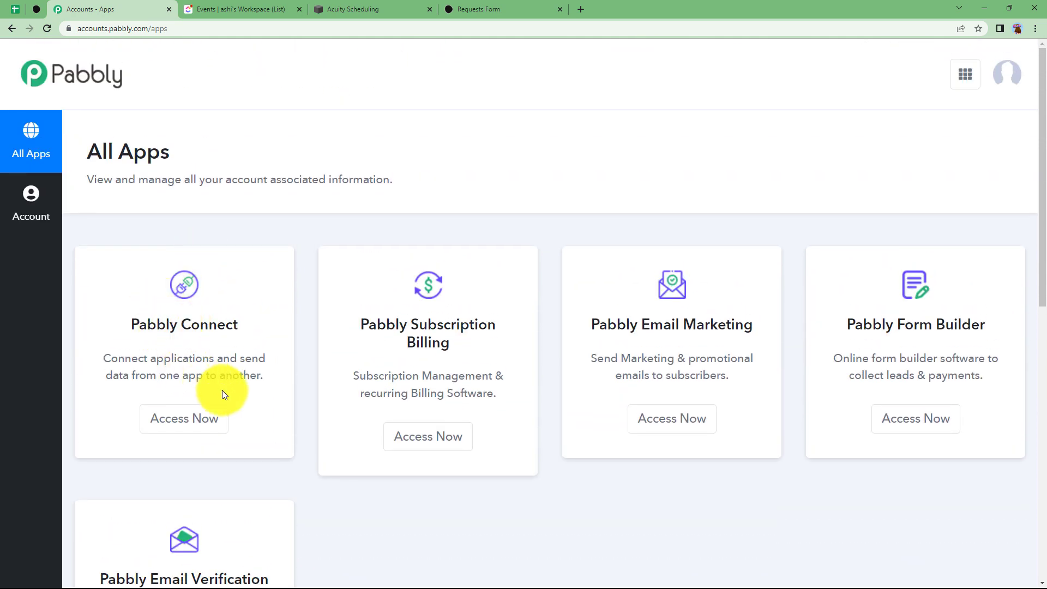
pyautogui.click(209, 412)
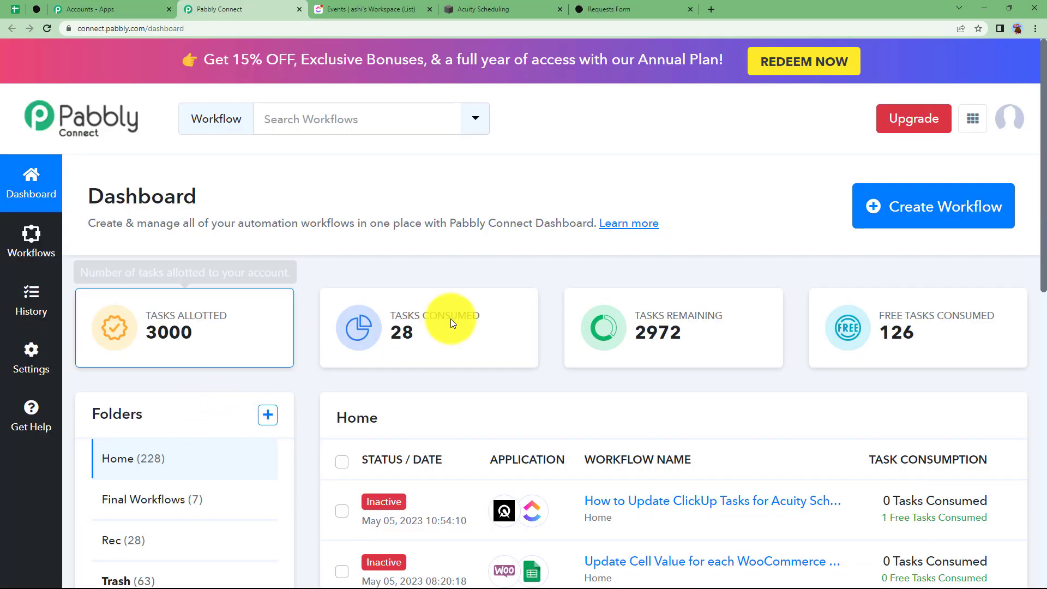
pyautogui.click(932, 213)
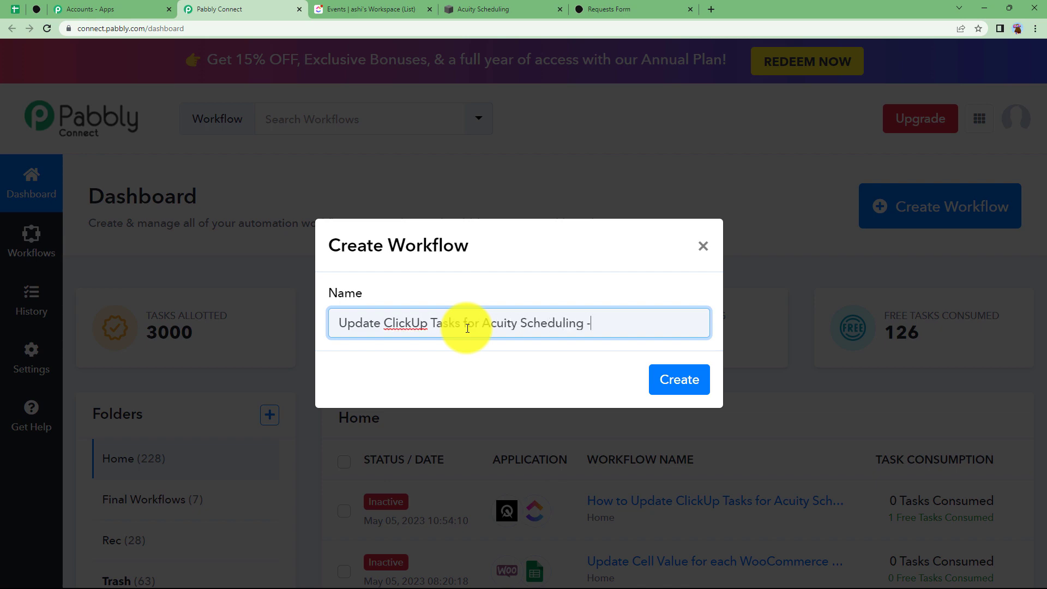
# Finish the name as 'Update ClickUp Tasks for Acuity Scheduling - Part 1' and create the workflow
pyautogui.write('1')
pyautogui.click(672, 376)
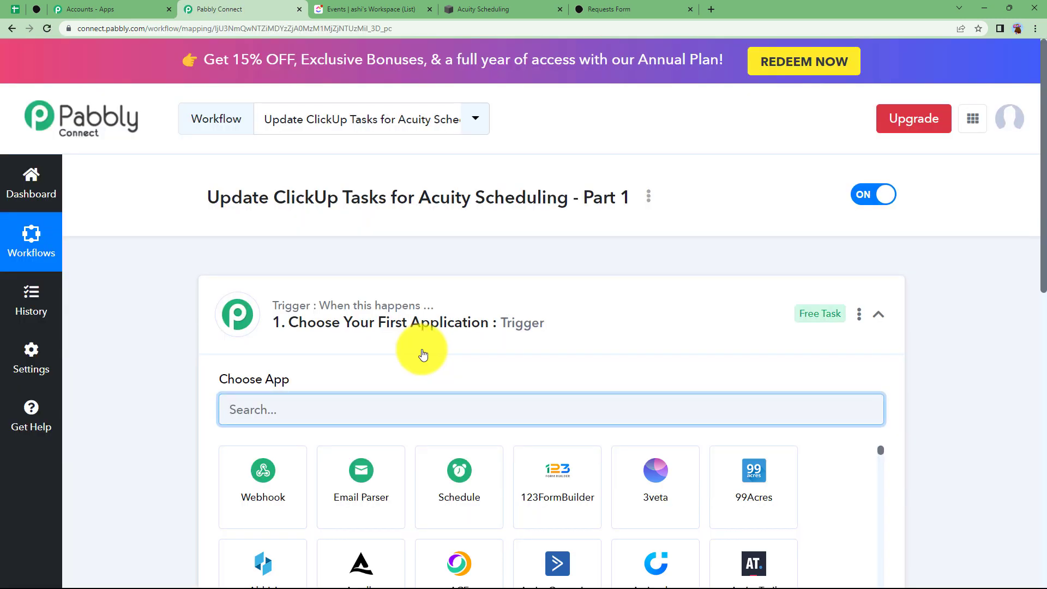
pyautogui.click(431, 326)
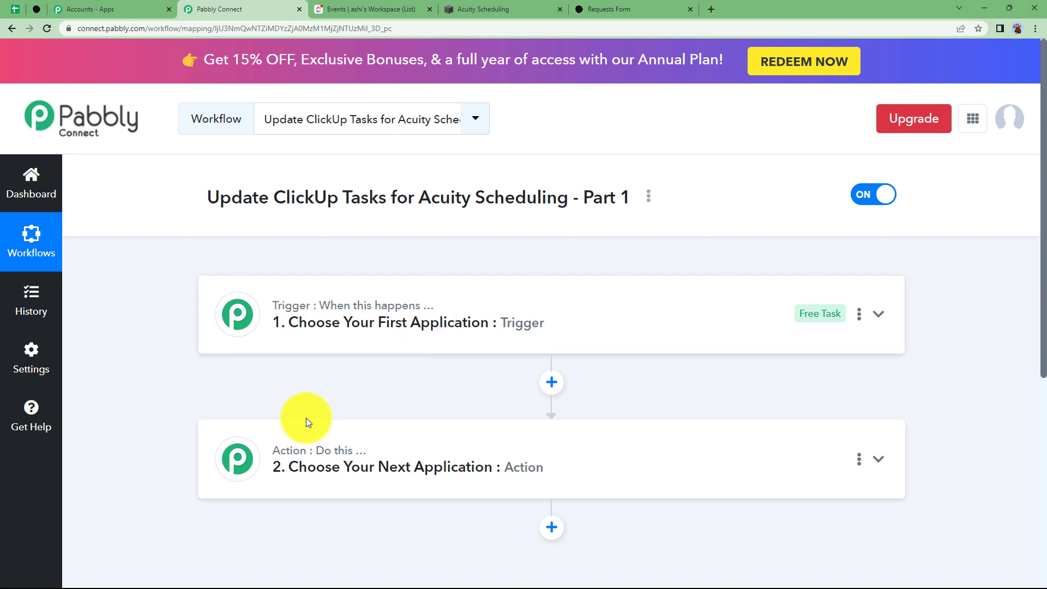
# Set the trigger to Typeform with the New Entry event, then go to the Typeform editor
pyautogui.moveTo(310, 454)
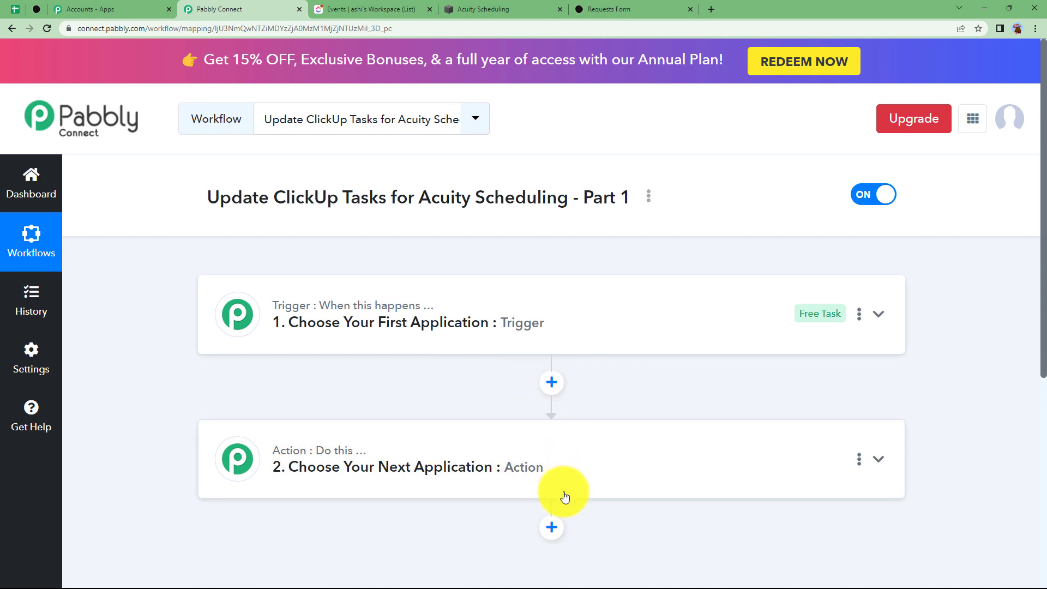
pyautogui.click(368, 312)
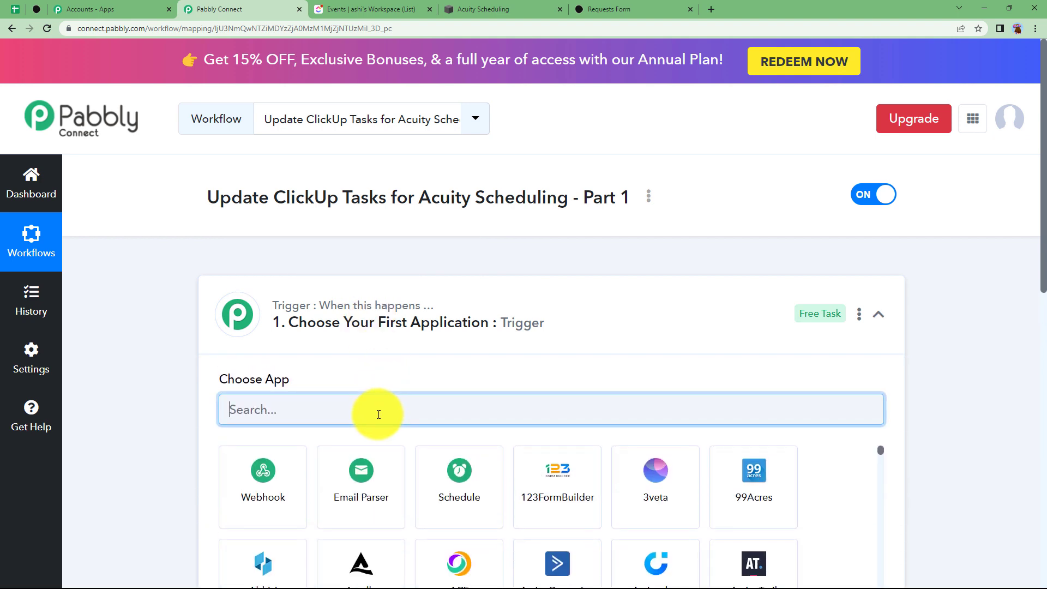
pyautogui.write('type')
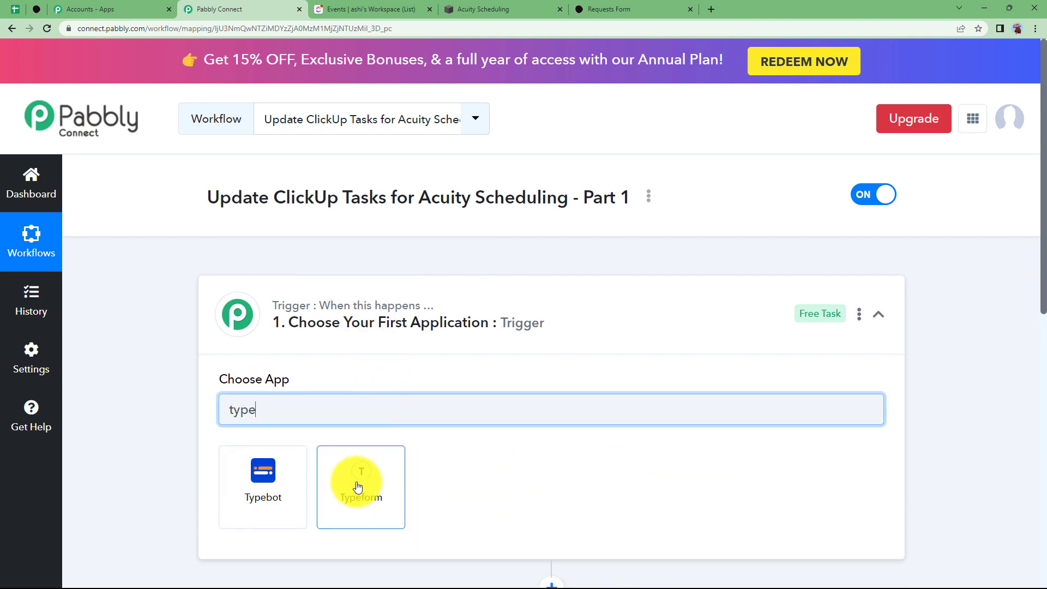
pyautogui.click(364, 482)
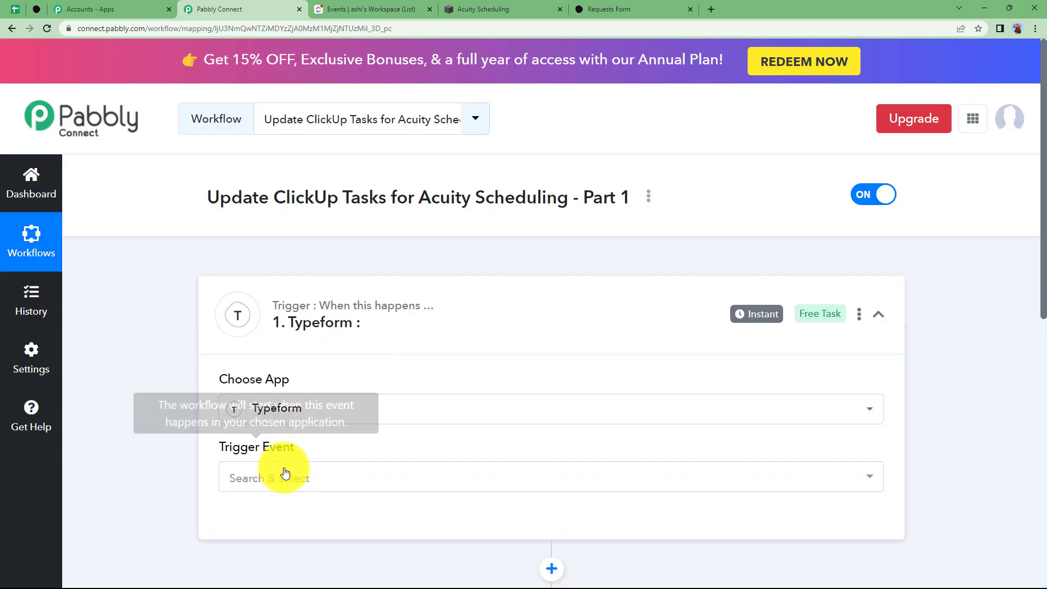
pyautogui.click(280, 477)
pyautogui.click(275, 432)
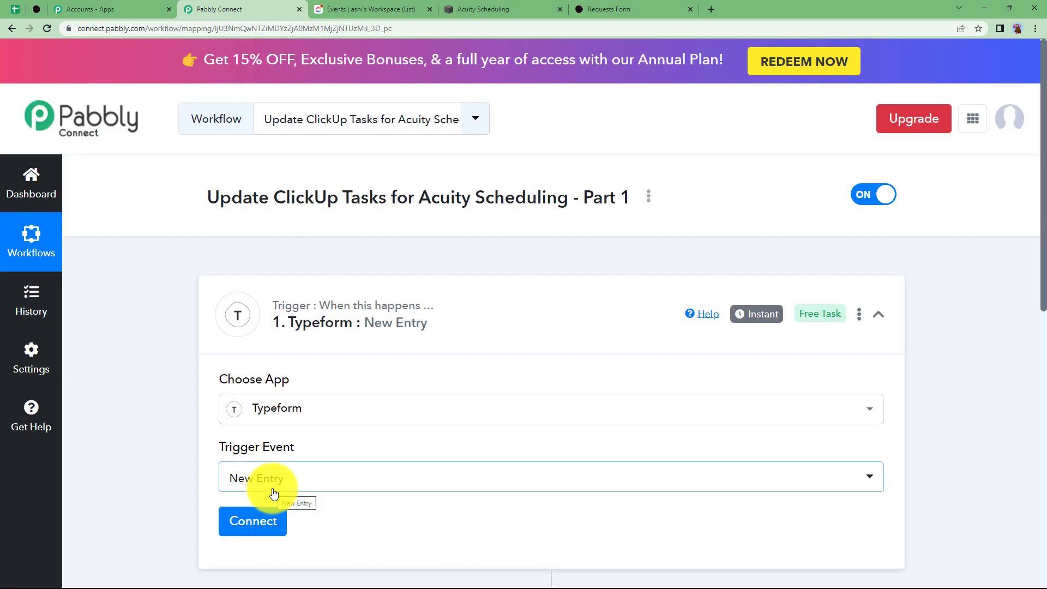
pyautogui.click(36, 9)
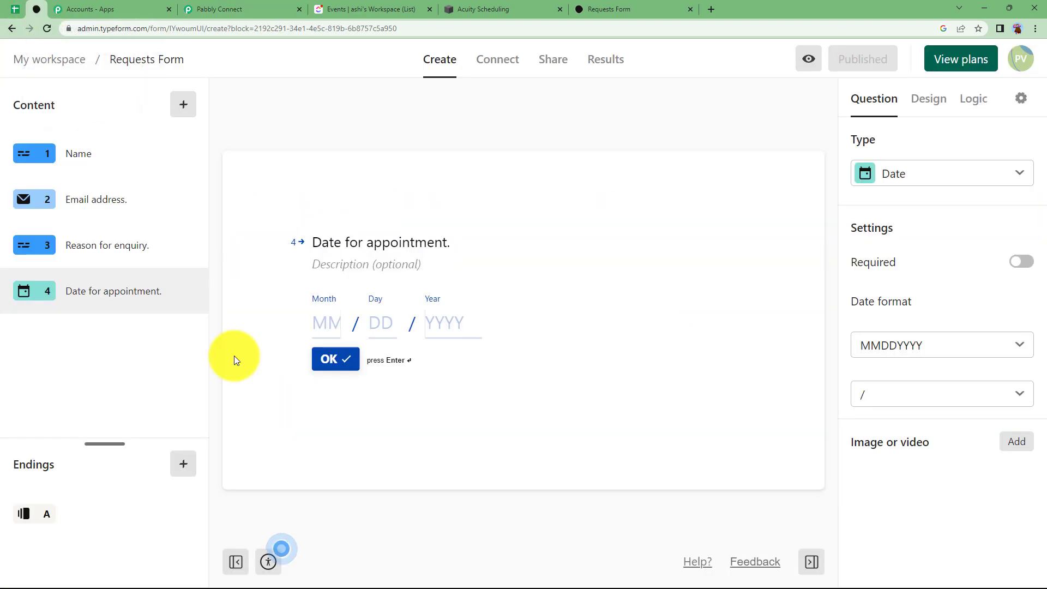
# Review the Requests Form's Name, Email address and Reason for enquiry questions and its live page
pyautogui.click(137, 240)
pyautogui.click(109, 200)
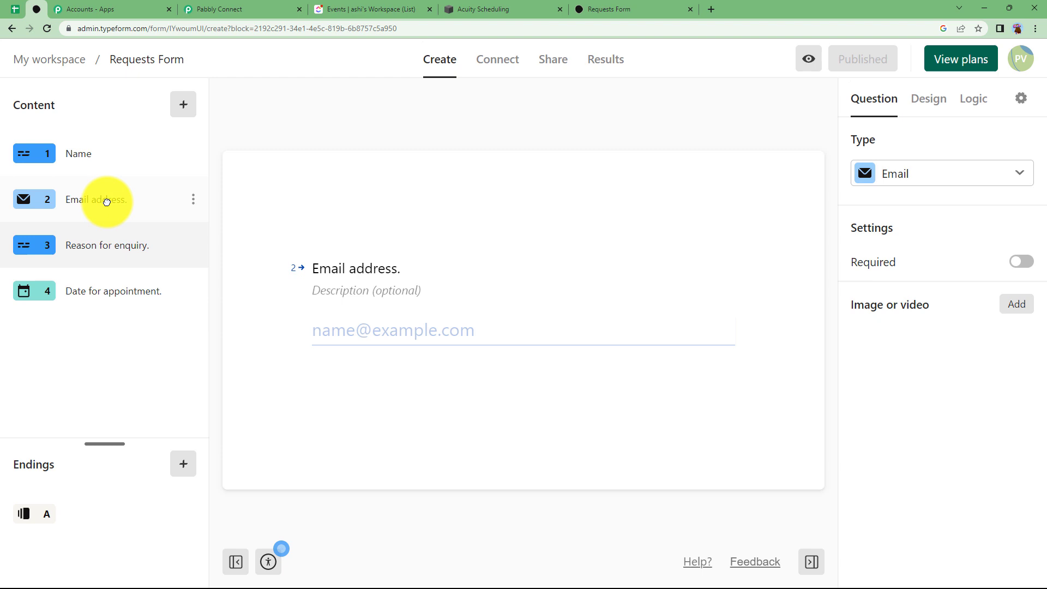
pyautogui.click(106, 155)
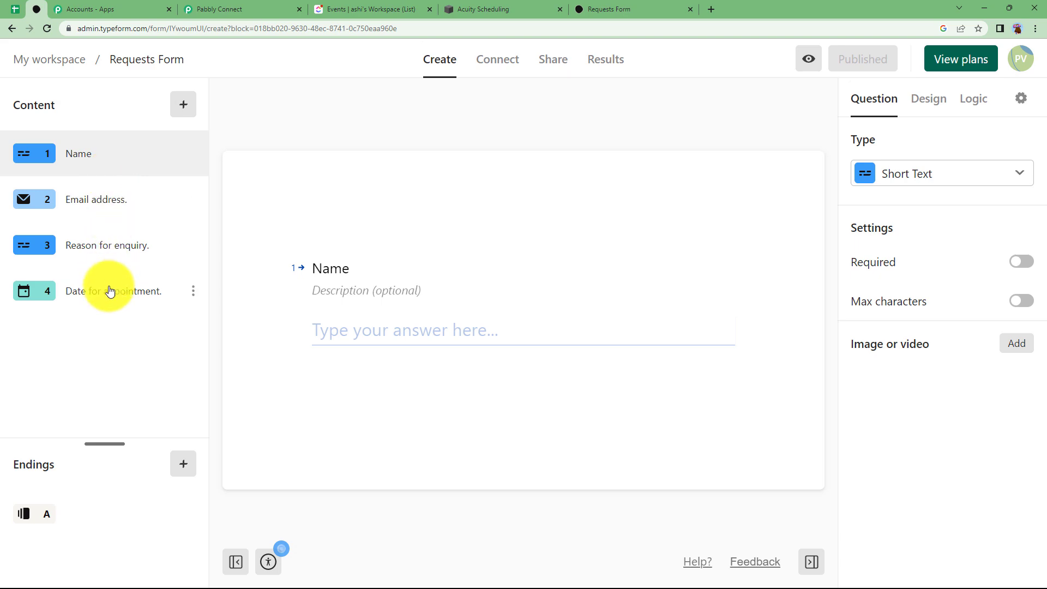
pyautogui.click(625, 6)
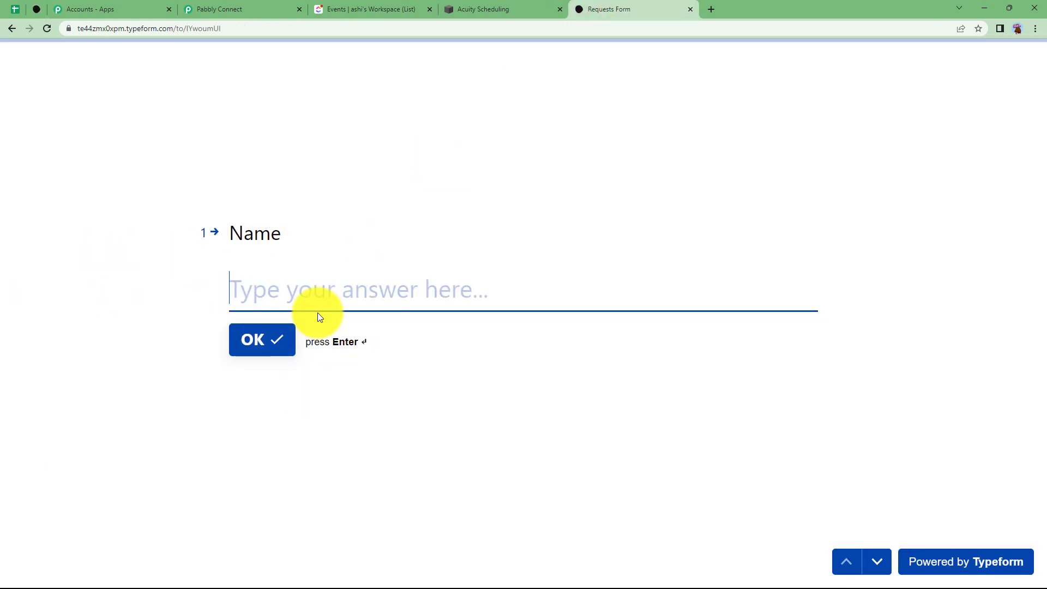
pyautogui.click(231, 8)
pyautogui.scroll(-2, 208, 464)
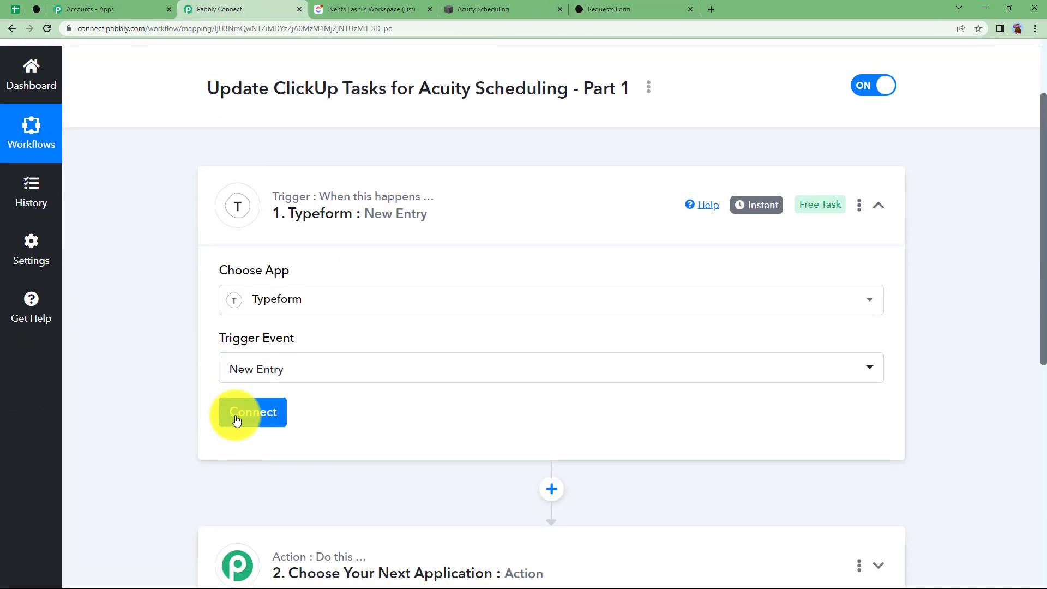
# Authorize a new Typeform connection for the trigger and accept the requested permissions
pyautogui.click(236, 419)
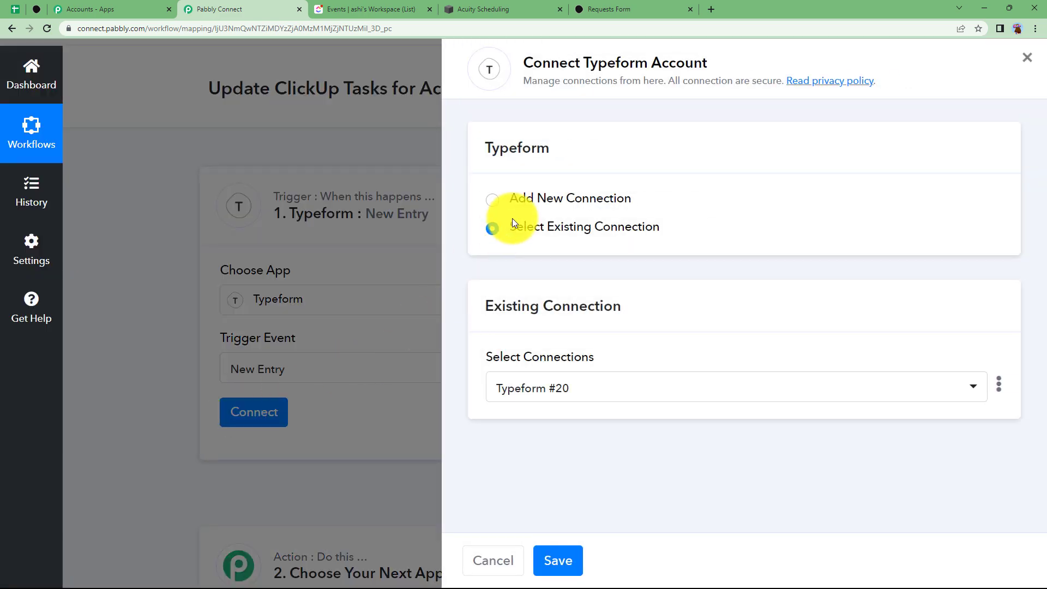
pyautogui.click(497, 201)
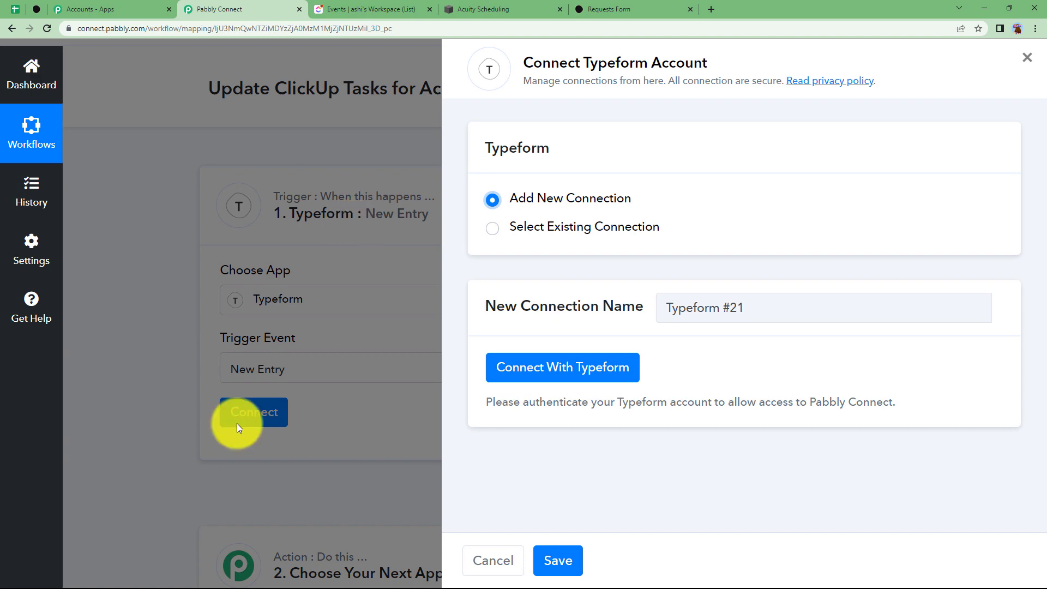
pyautogui.click(543, 370)
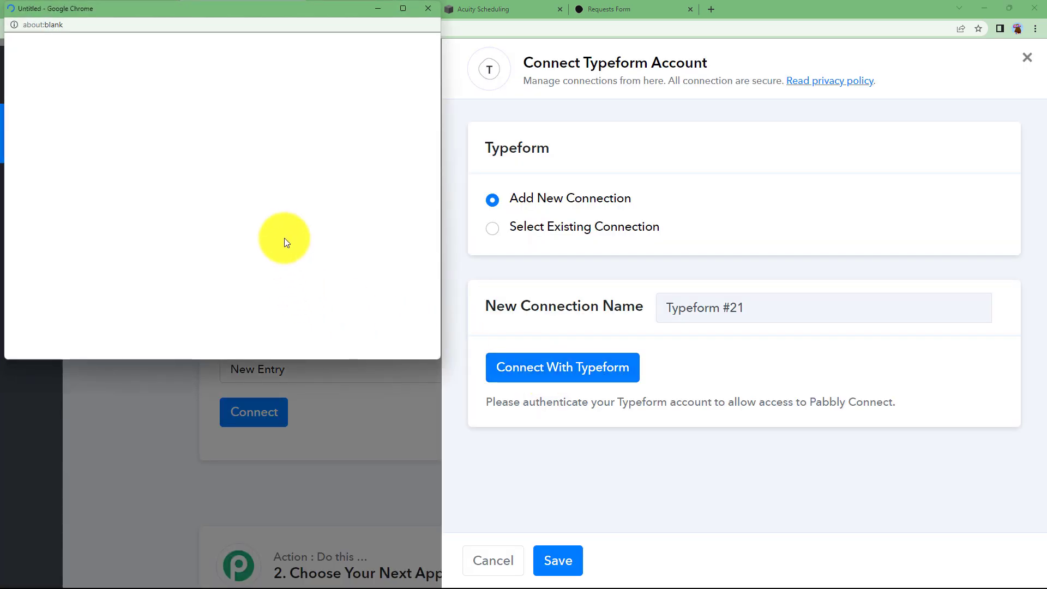
pyautogui.scroll(-10, 214, 267)
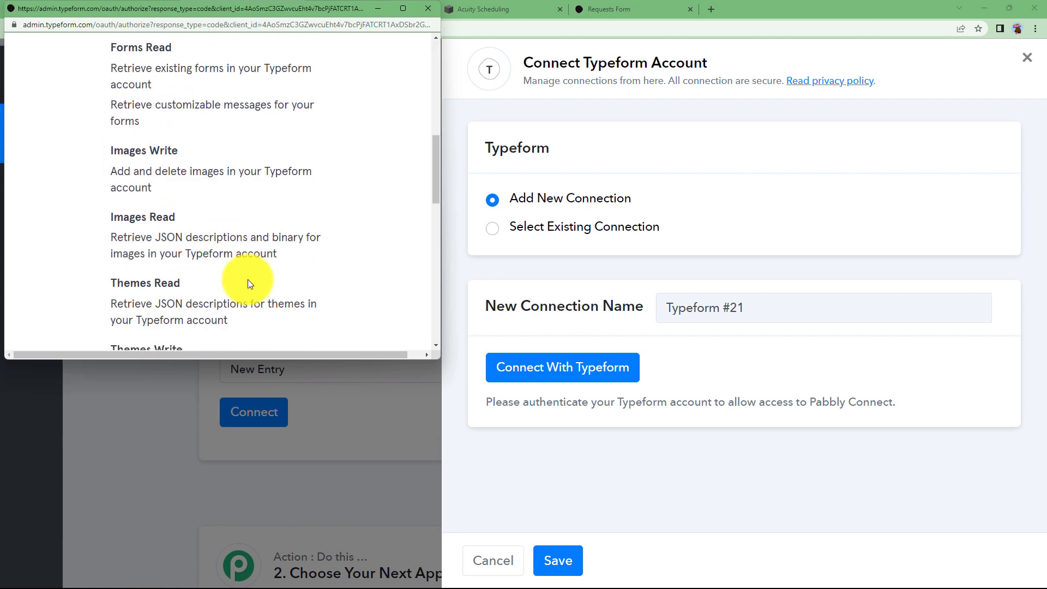
pyautogui.scroll(-8, 241, 268)
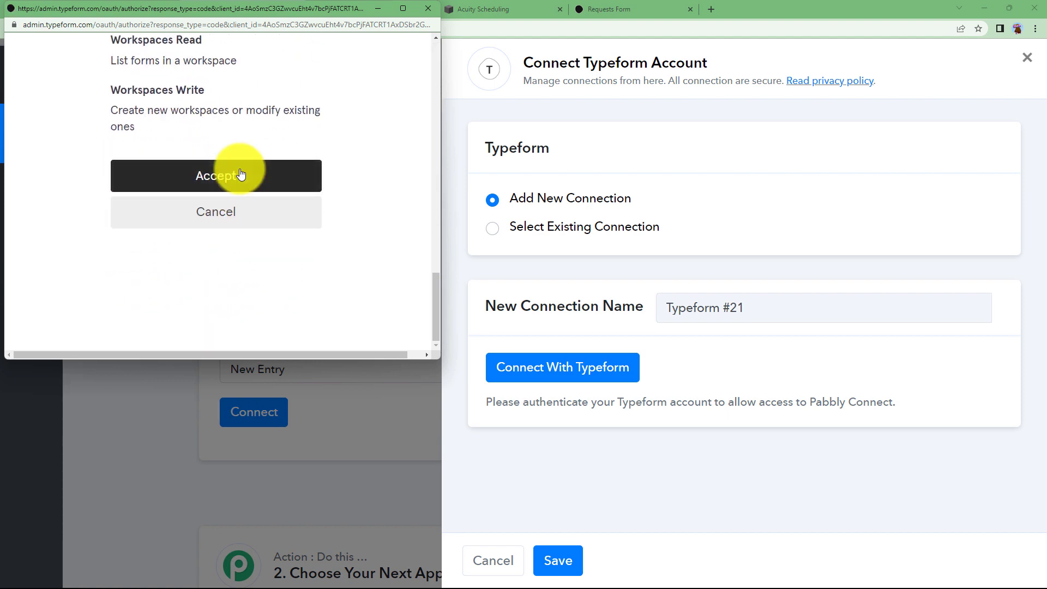
pyautogui.click(241, 174)
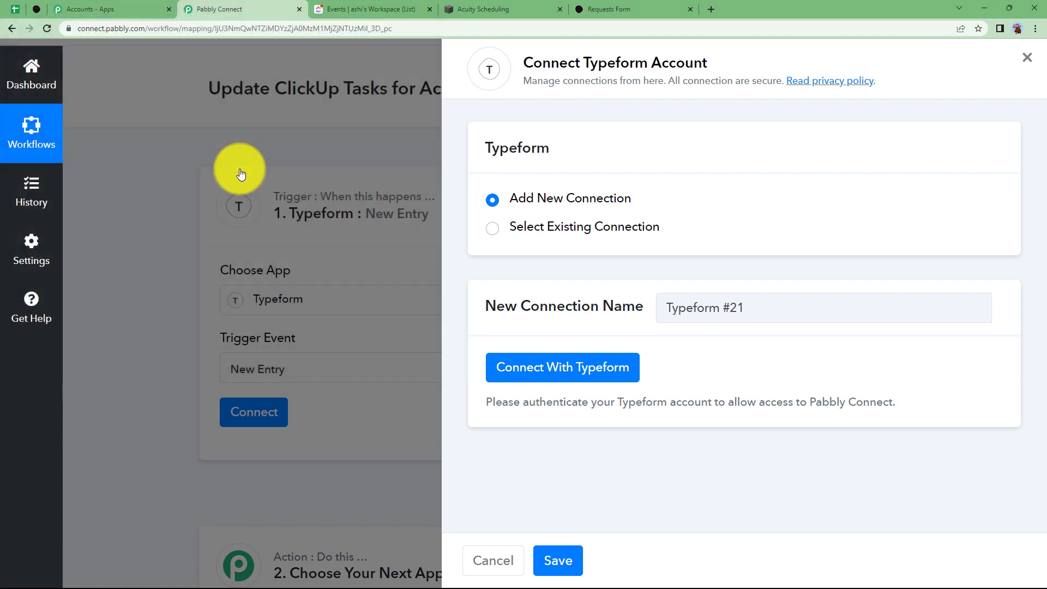
pyautogui.scroll(-4, 262, 354)
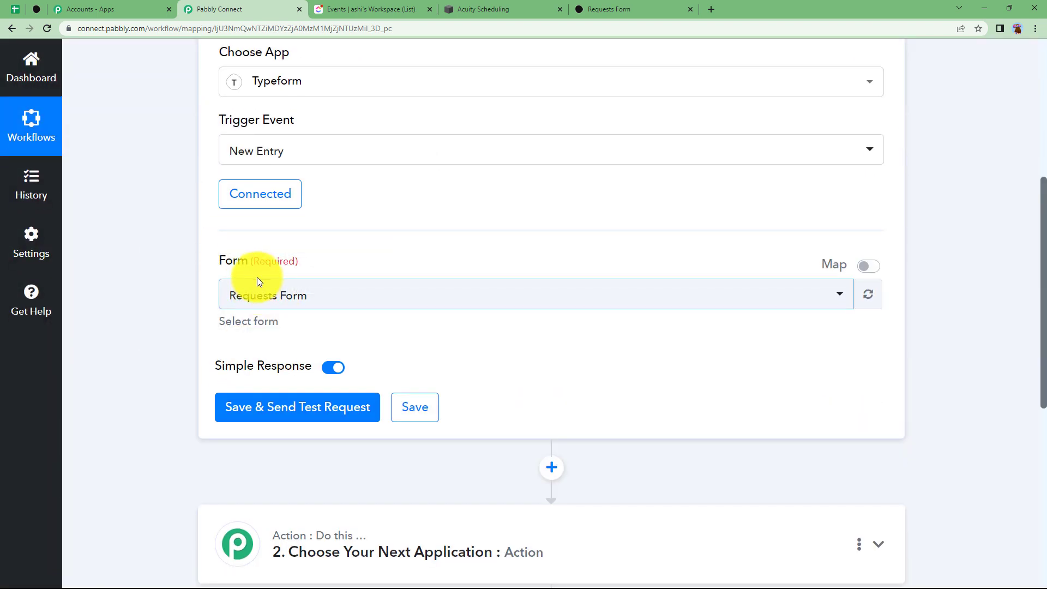
# Select Requests Form as the trigger's form and save it to await a test submission
pyautogui.click(264, 300)
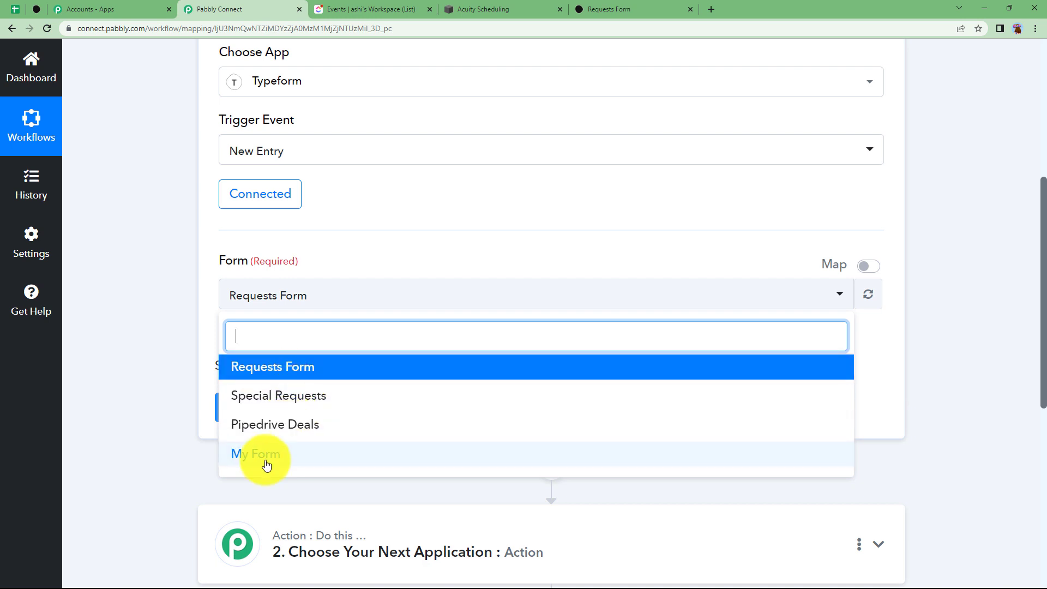
pyautogui.click(283, 368)
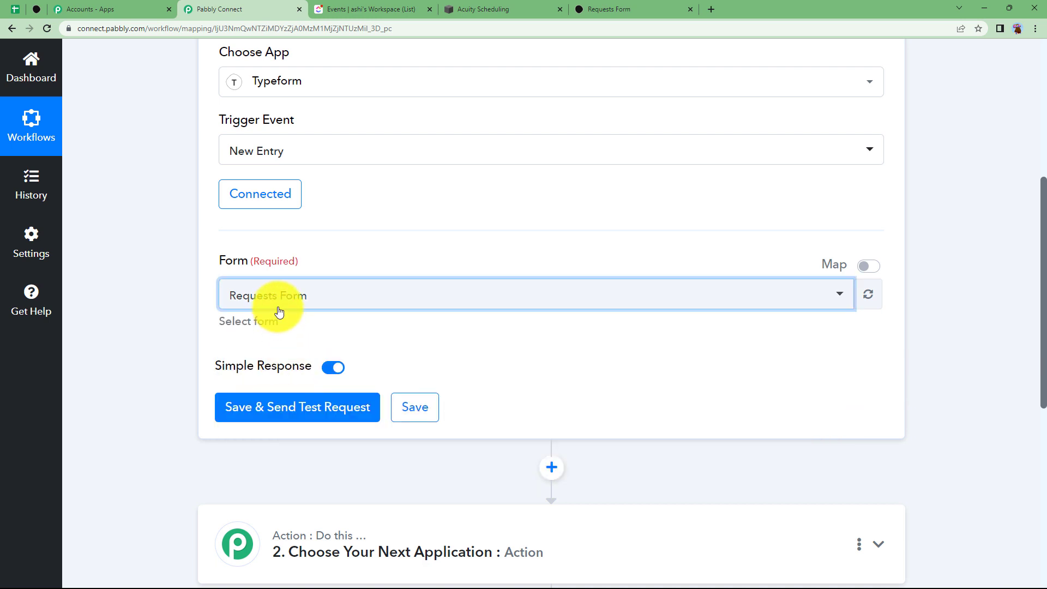
pyautogui.click(620, 5)
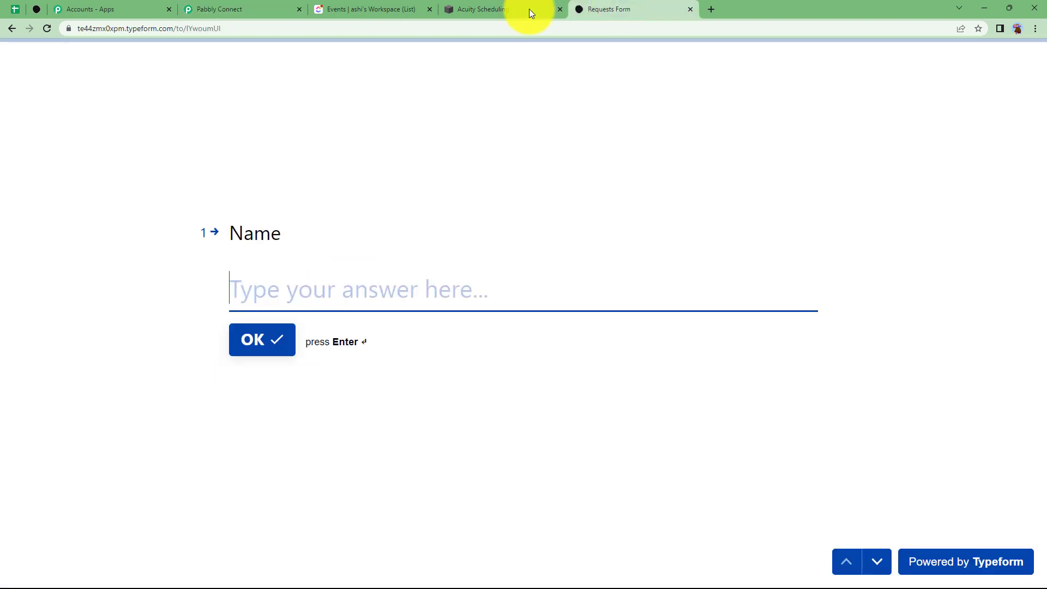
pyautogui.click(218, 7)
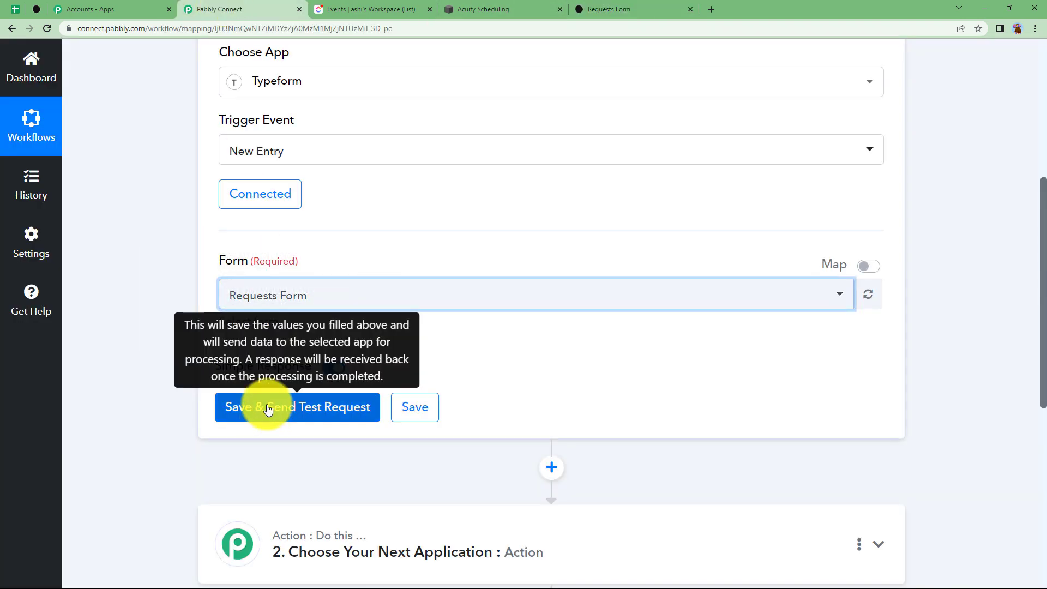
pyautogui.click(274, 413)
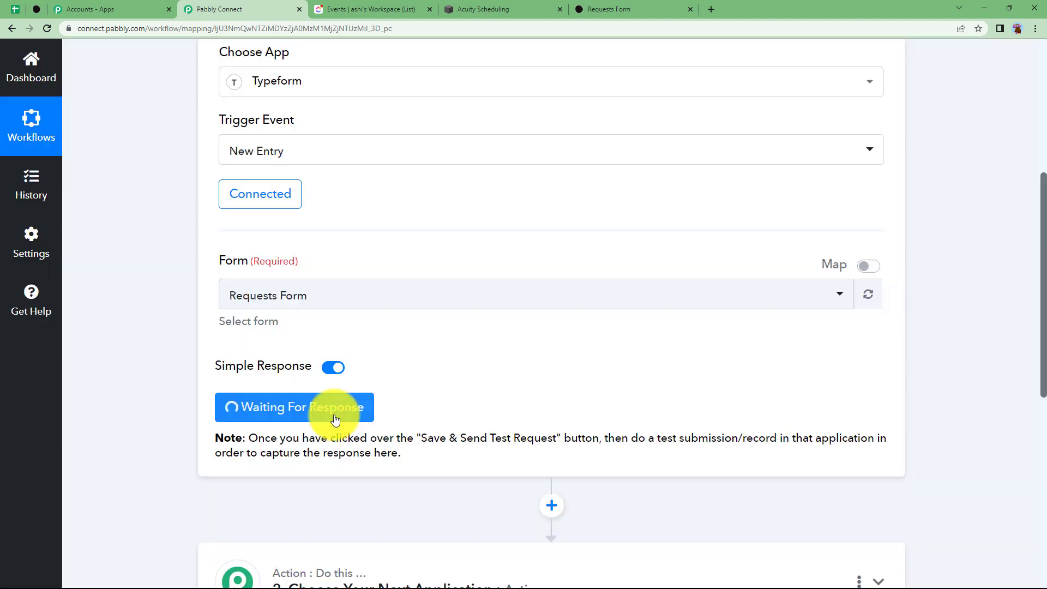
pyautogui.click(620, 5)
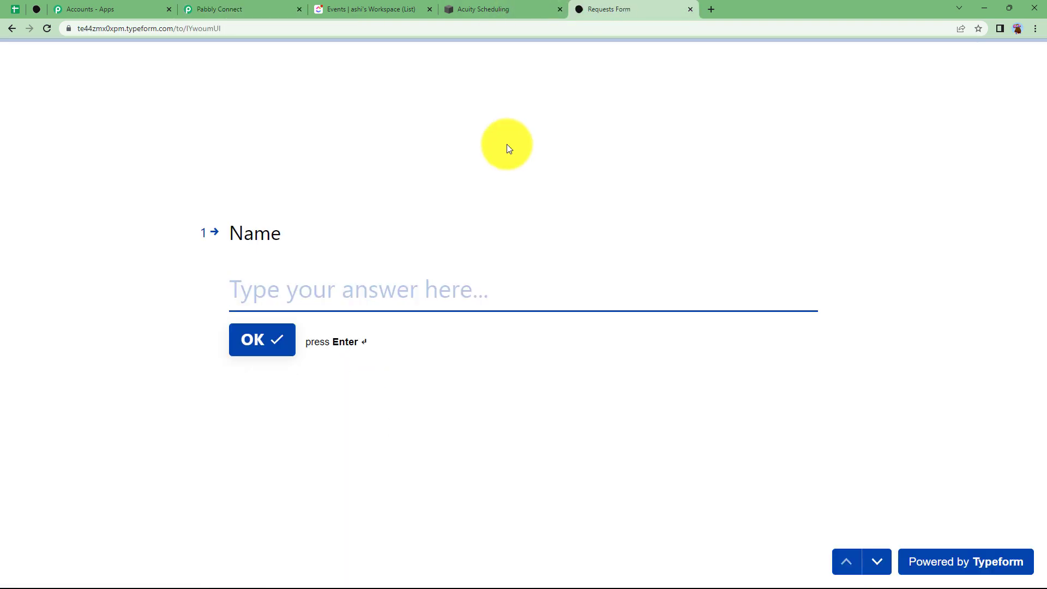
# Answer the Name and Email address questions with the contact's name and e-mail
pyautogui.click(332, 293)
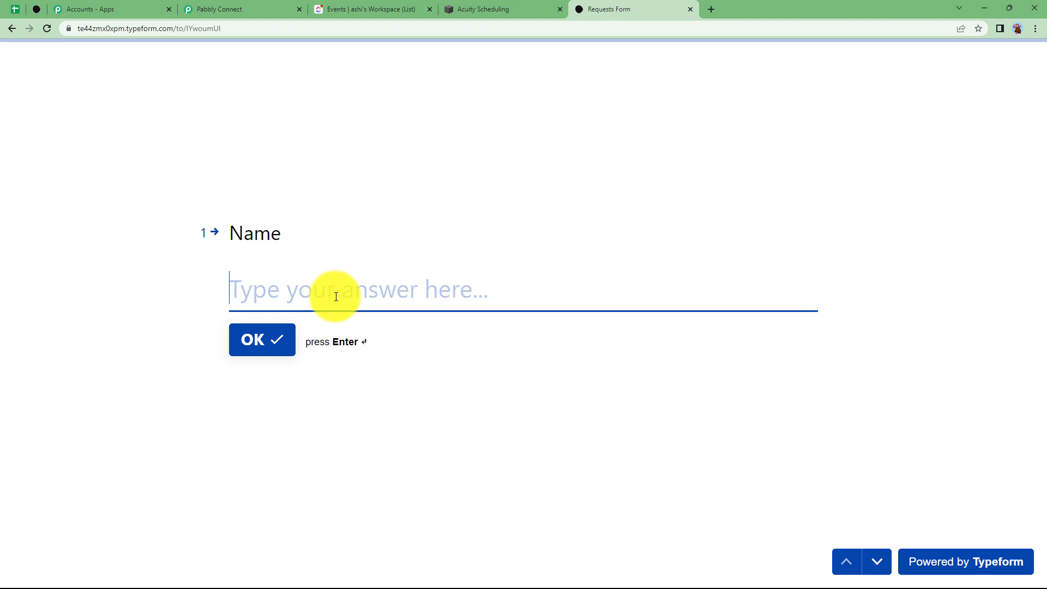
pyautogui.write('Demo Person')
pyautogui.click(283, 335)
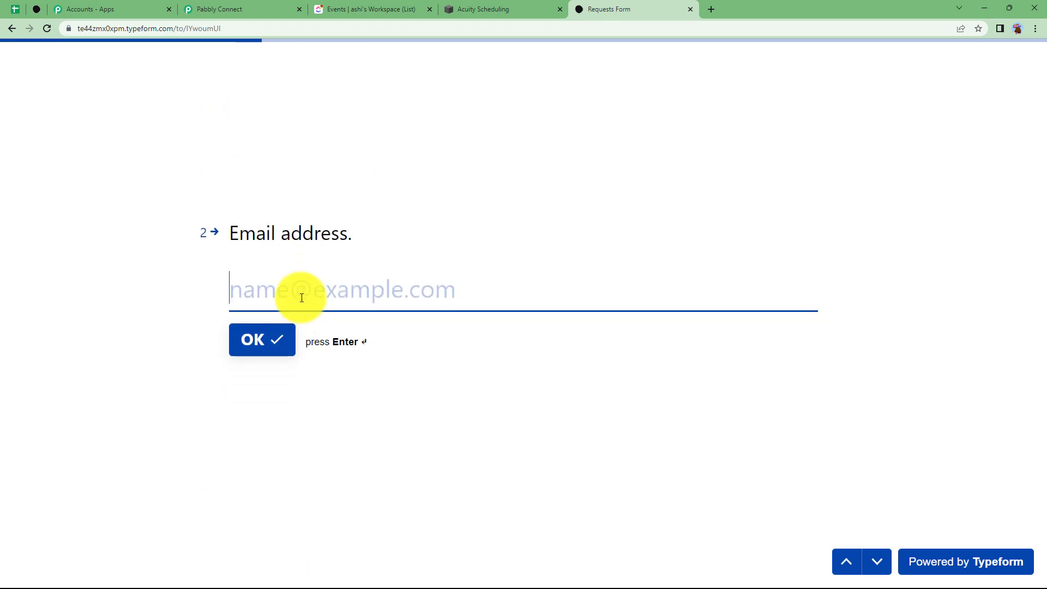
pyautogui.hotkey('ctrl', 'v')
pyautogui.press('Return')
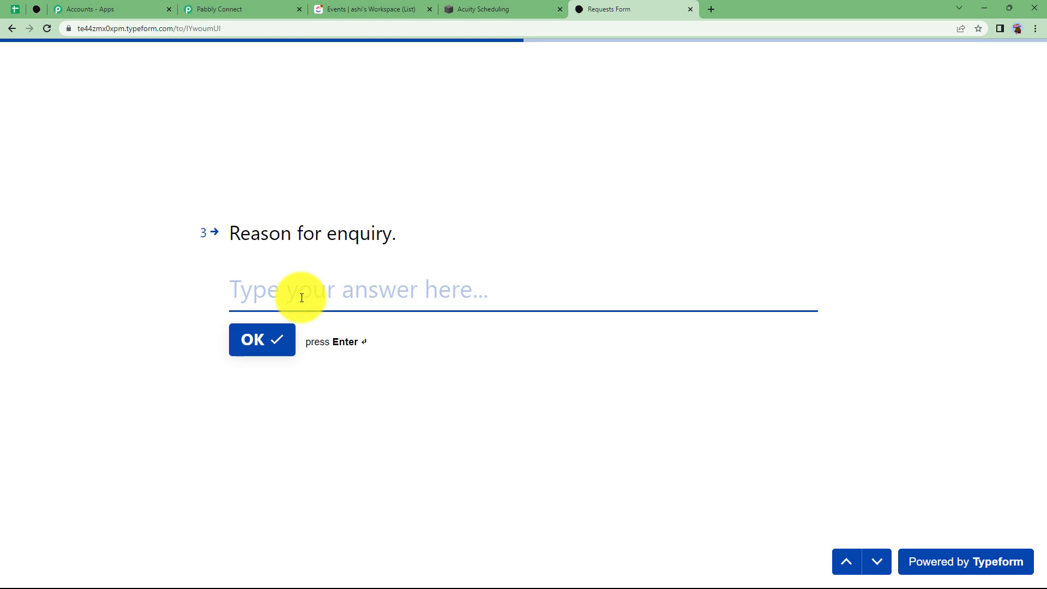
# Enter reason 'Appointment with the Doctor' and date 05/11/2023, then submit the form
pyautogui.write('Appointment with the Doctor')
pyautogui.press('Return')
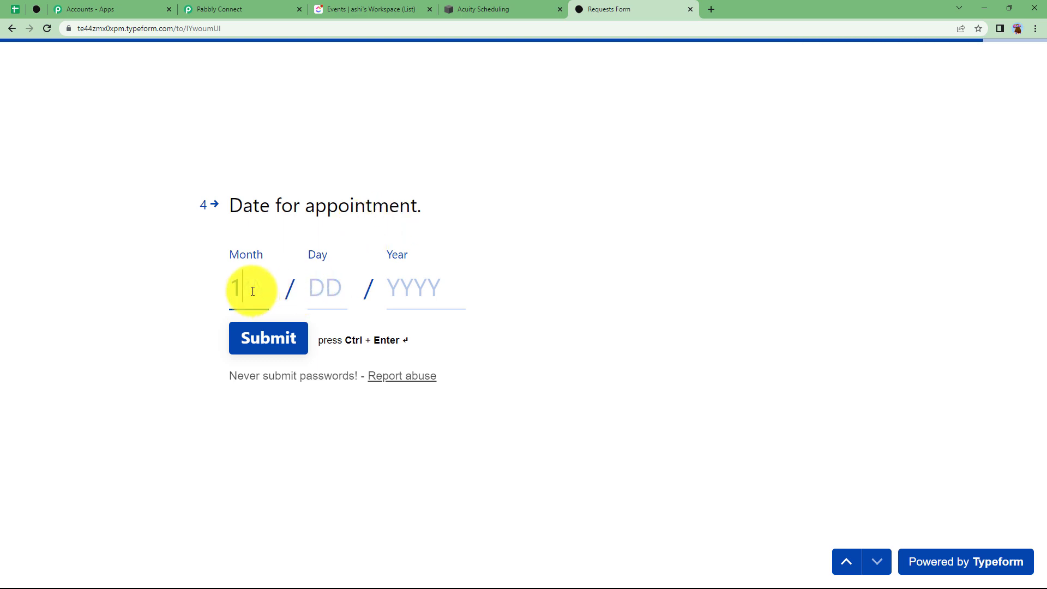
pyautogui.write('05')
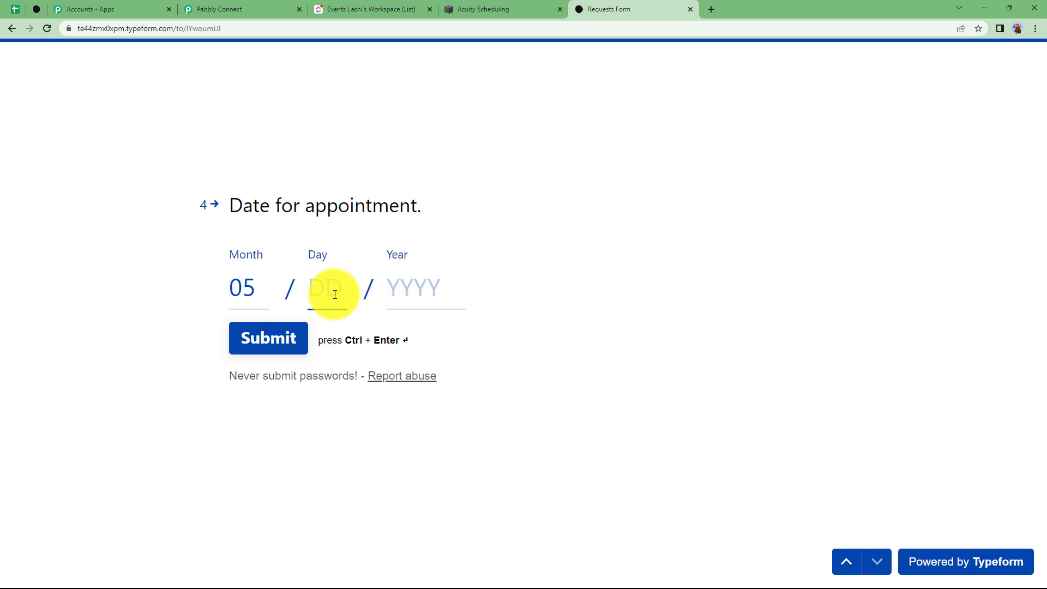
pyautogui.click(415, 286)
pyautogui.write('2023')
pyautogui.click(241, 352)
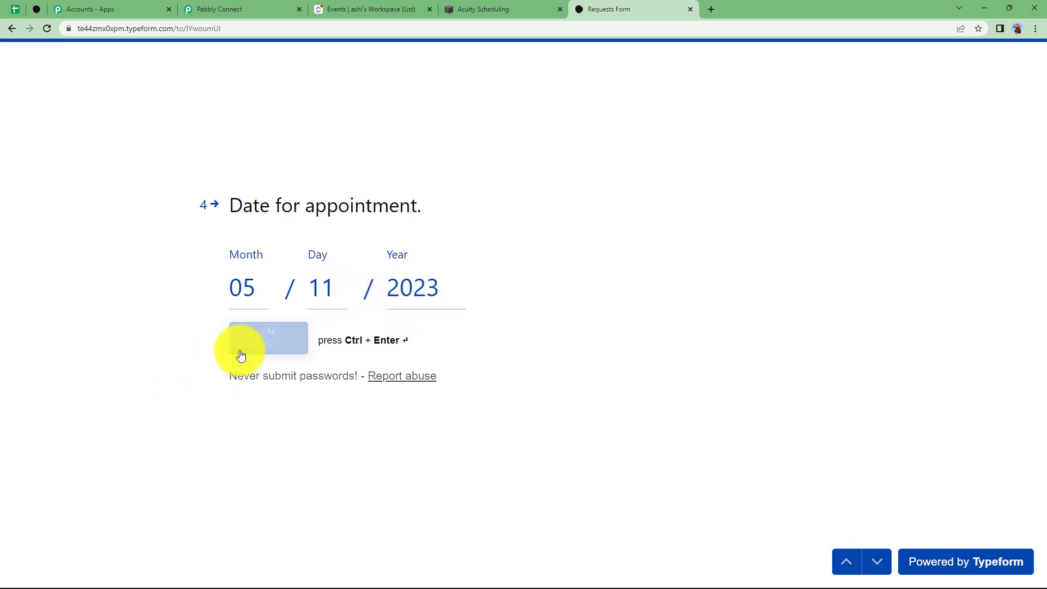
pyautogui.click(217, 8)
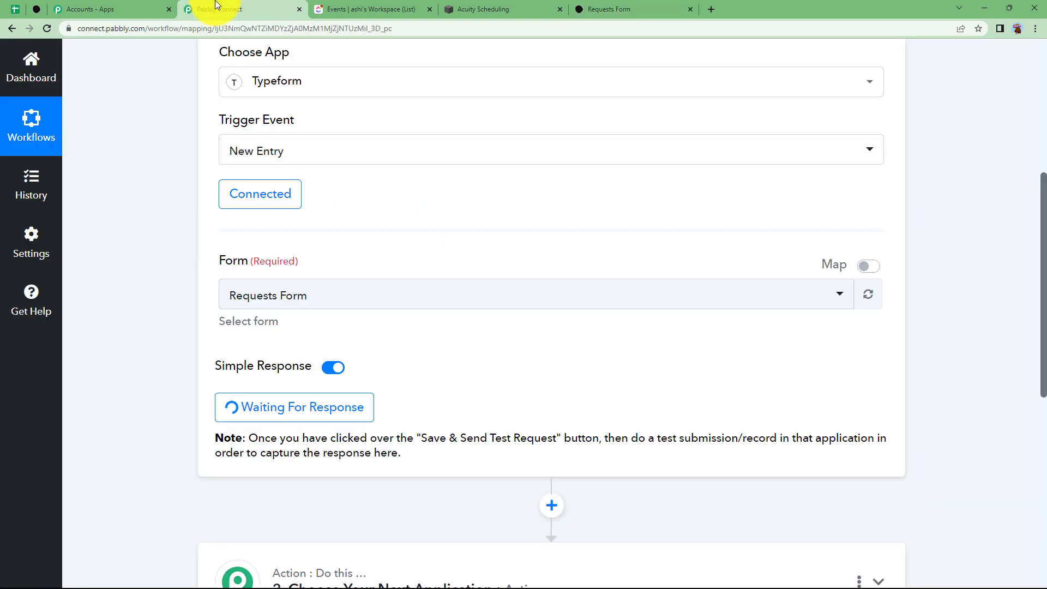
# Check the captured response shows reason 'Appointment with the Doctor' and date 2023-05-11, then collapse the trigger
pyautogui.scroll(-6, 148, 389)
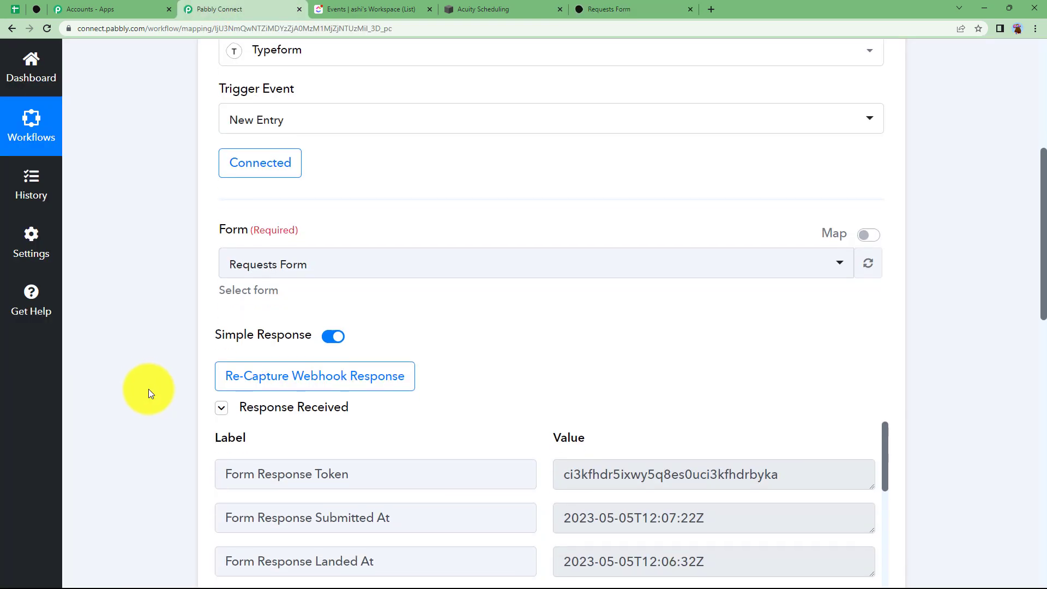
pyautogui.scroll(-3, 664, 335)
pyautogui.scroll(-8, 664, 338)
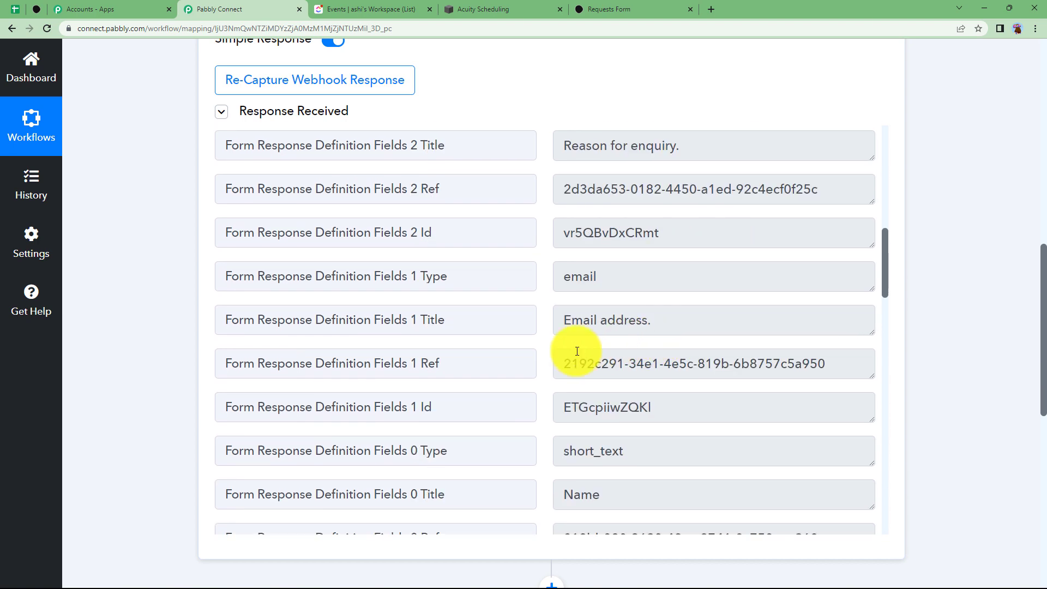
pyautogui.scroll(-10, 551, 354)
pyautogui.scroll(-10, 558, 358)
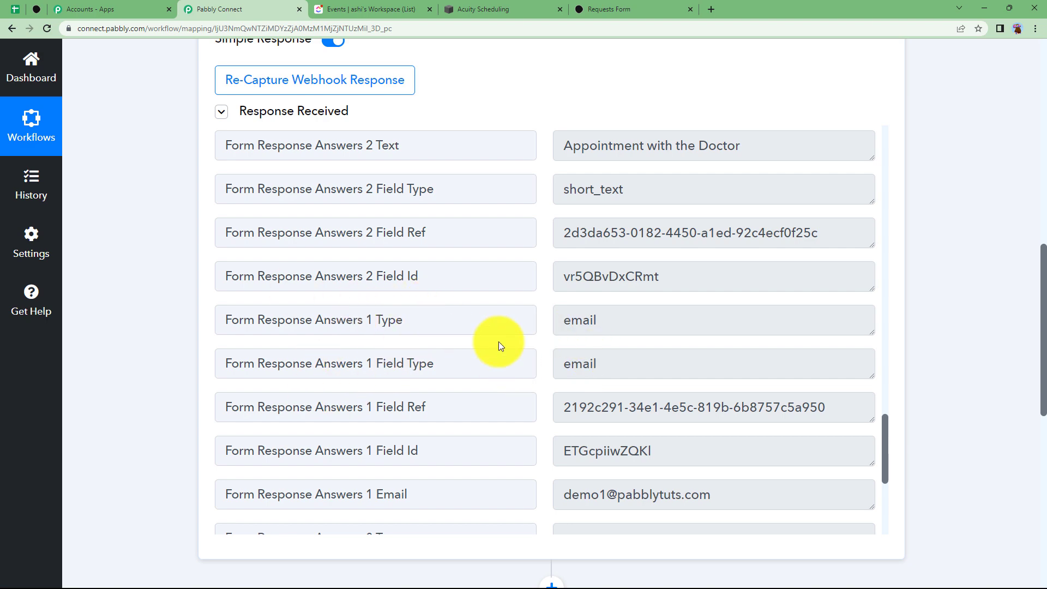
pyautogui.scroll(-2, 206, 352)
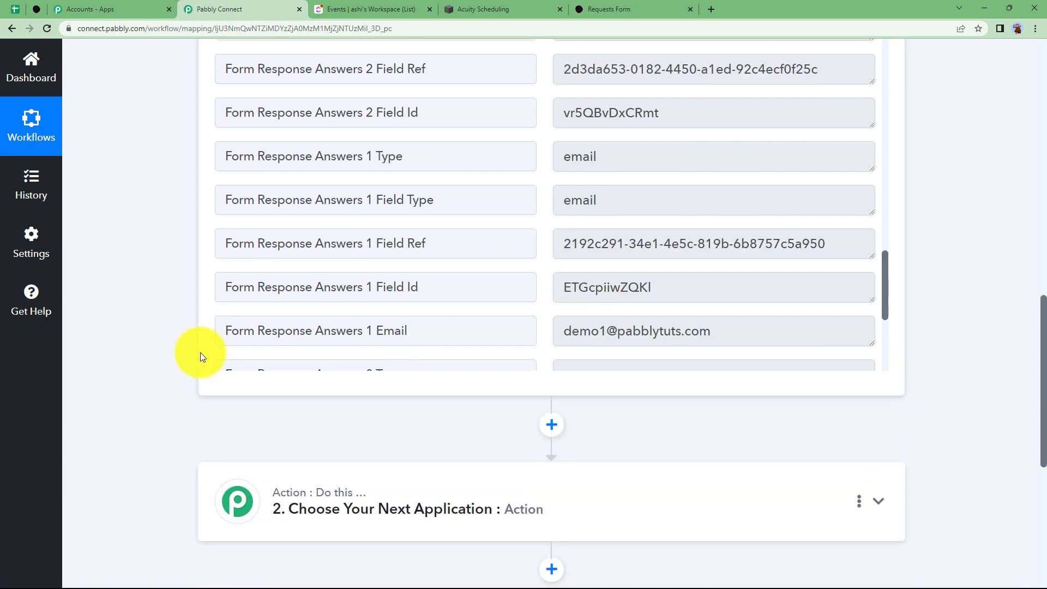
pyautogui.scroll(3, 201, 353)
pyautogui.scroll(8, 194, 352)
pyautogui.scroll(-6, 200, 378)
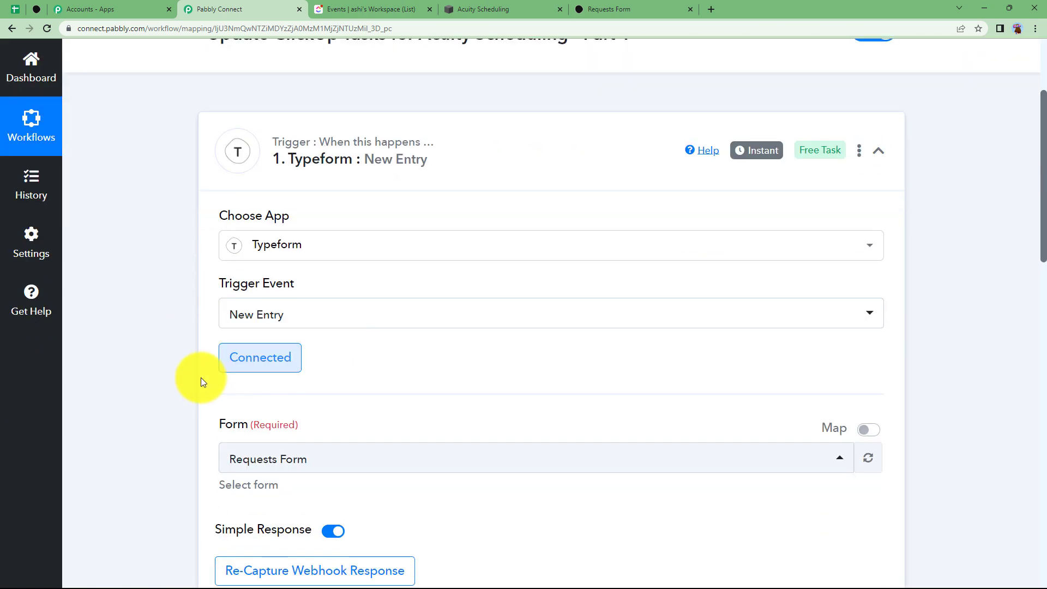
pyautogui.scroll(-10, 705, 403)
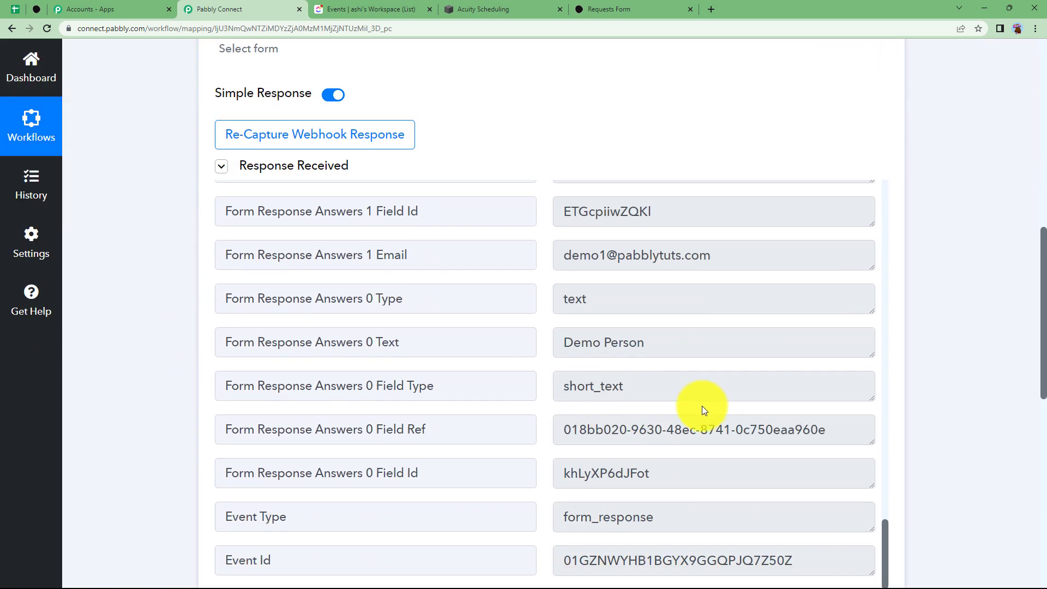
pyautogui.scroll(12, 626, 407)
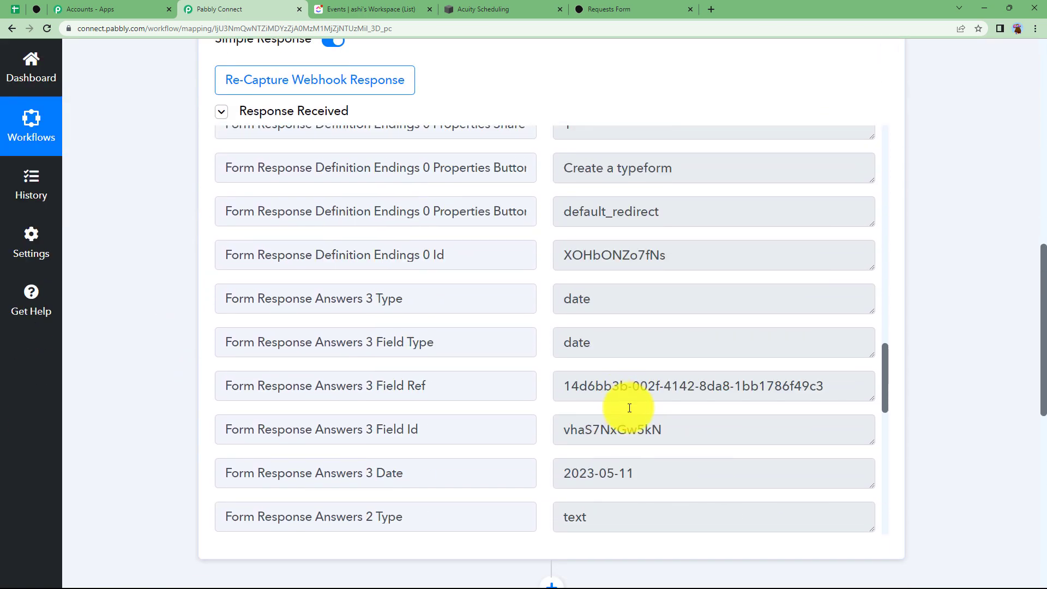
pyautogui.click(662, 474)
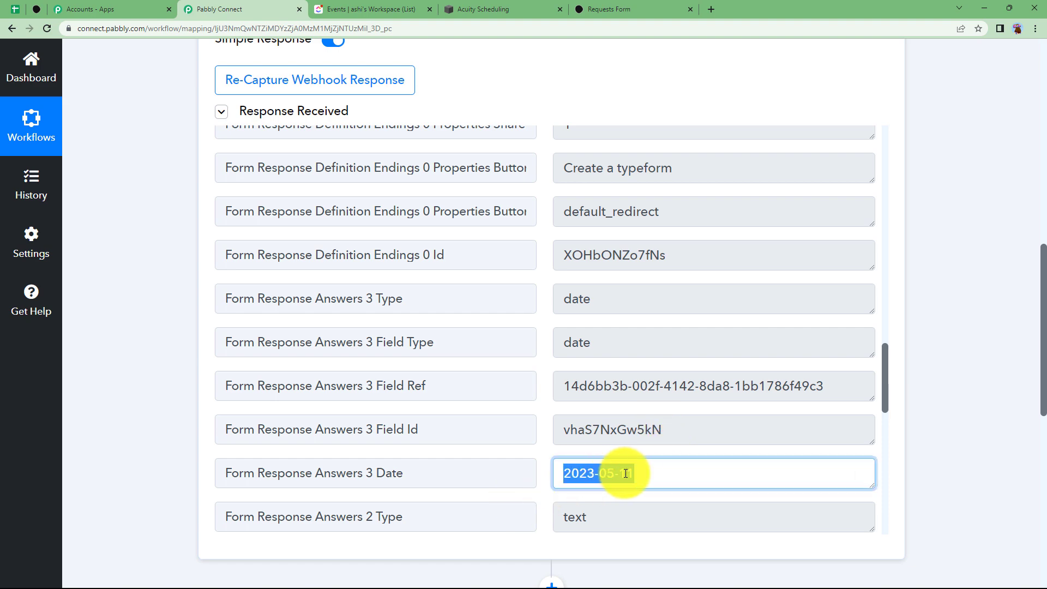
pyautogui.scroll(15, 185, 284)
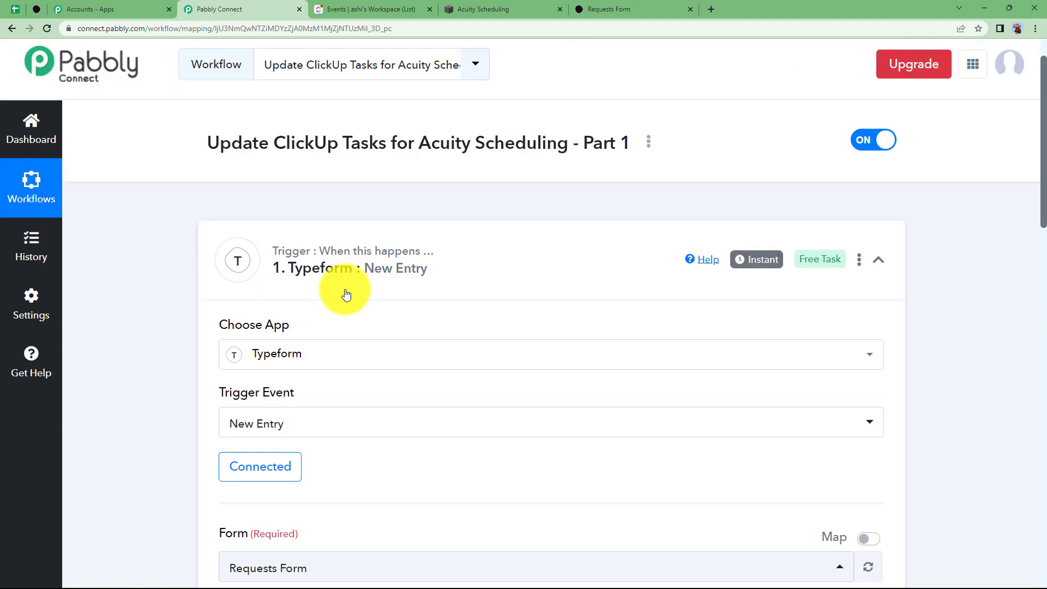
pyautogui.click(277, 289)
pyautogui.scroll(-2, 175, 312)
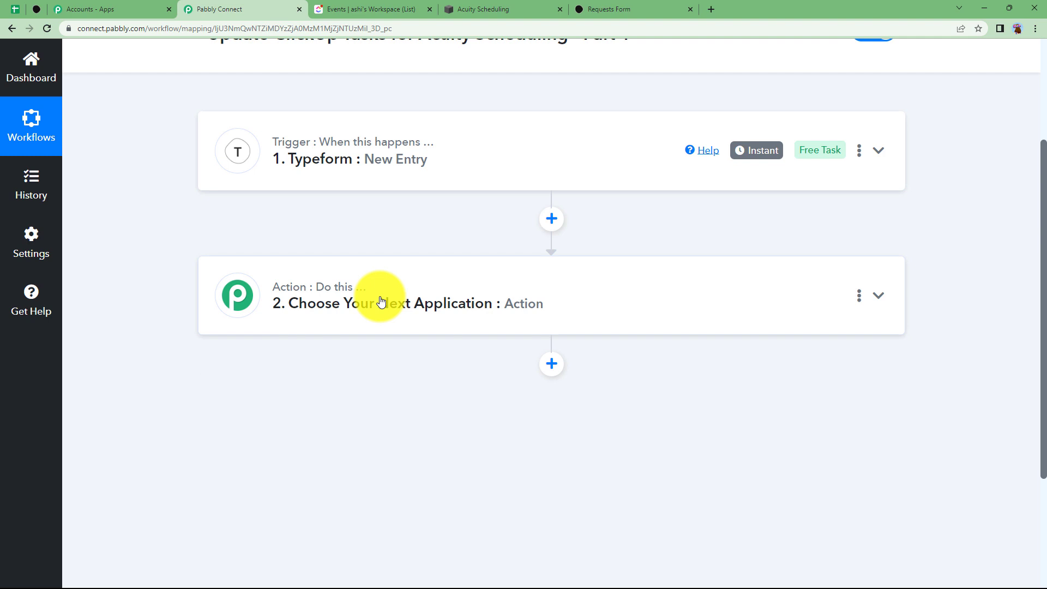
# Add a Date/Time Formatter by Pabbly action using the Format Date Only event
pyautogui.click(381, 302)
pyautogui.click(298, 397)
pyautogui.write('d')
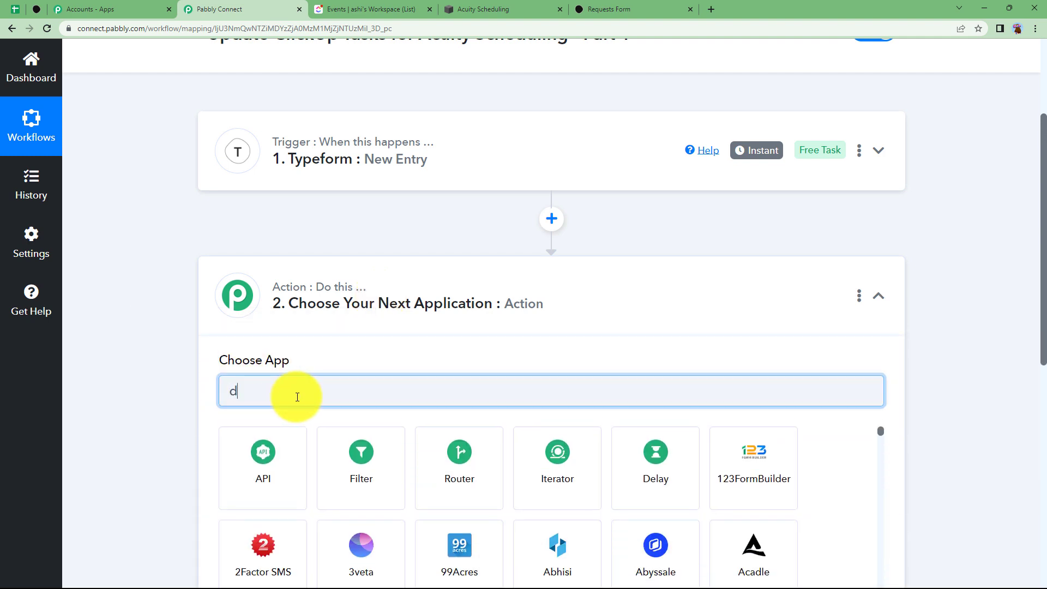
pyautogui.write('ate')
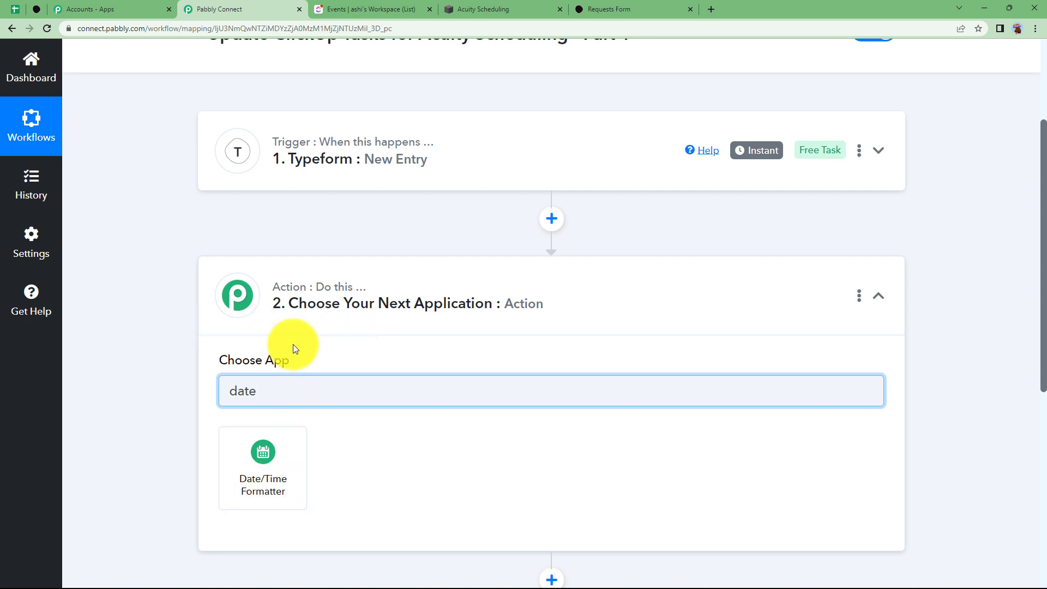
pyautogui.click(278, 465)
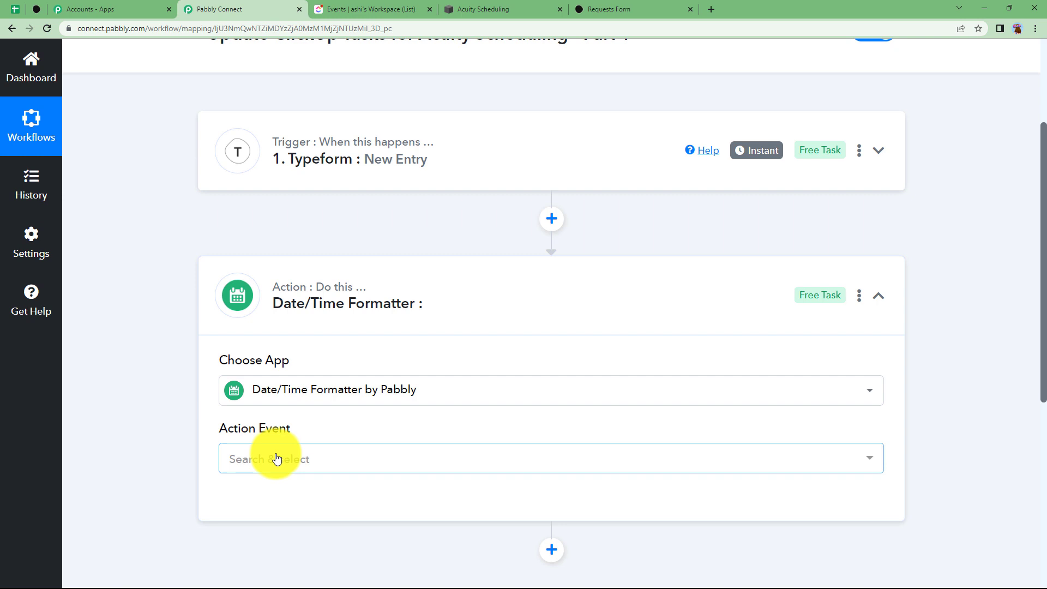
pyautogui.click(276, 459)
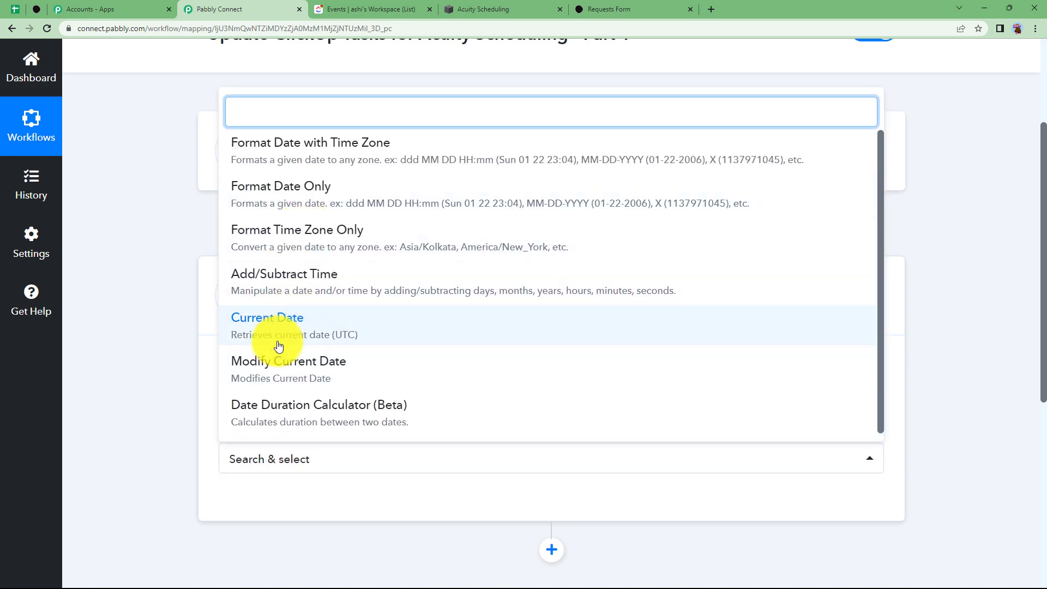
pyautogui.click(255, 202)
pyautogui.scroll(-4, 175, 363)
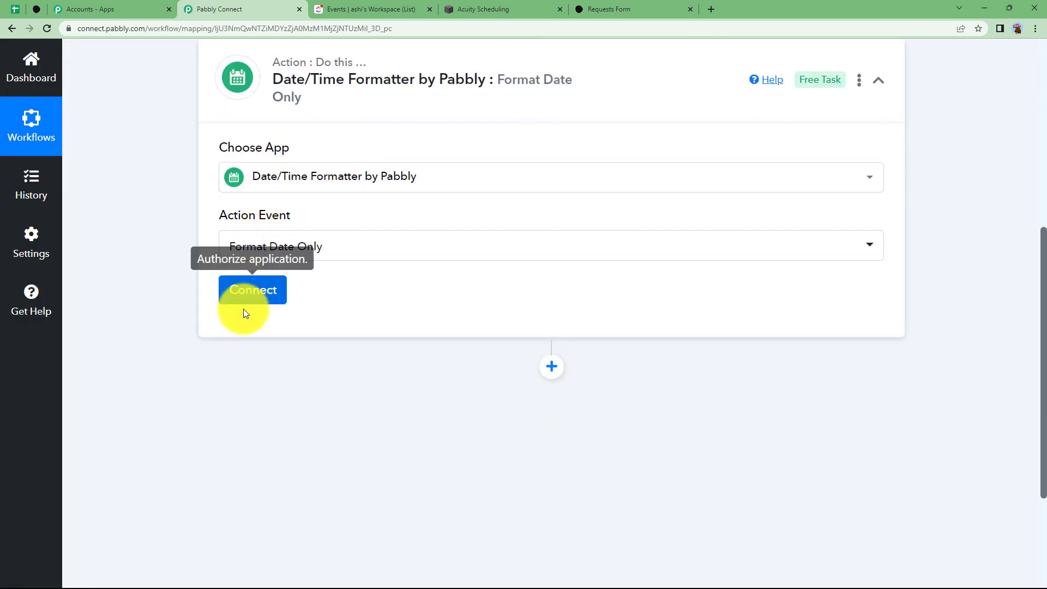
# Connect the formatter and map the Typeform Answers 3 Date field into Date
pyautogui.click(264, 295)
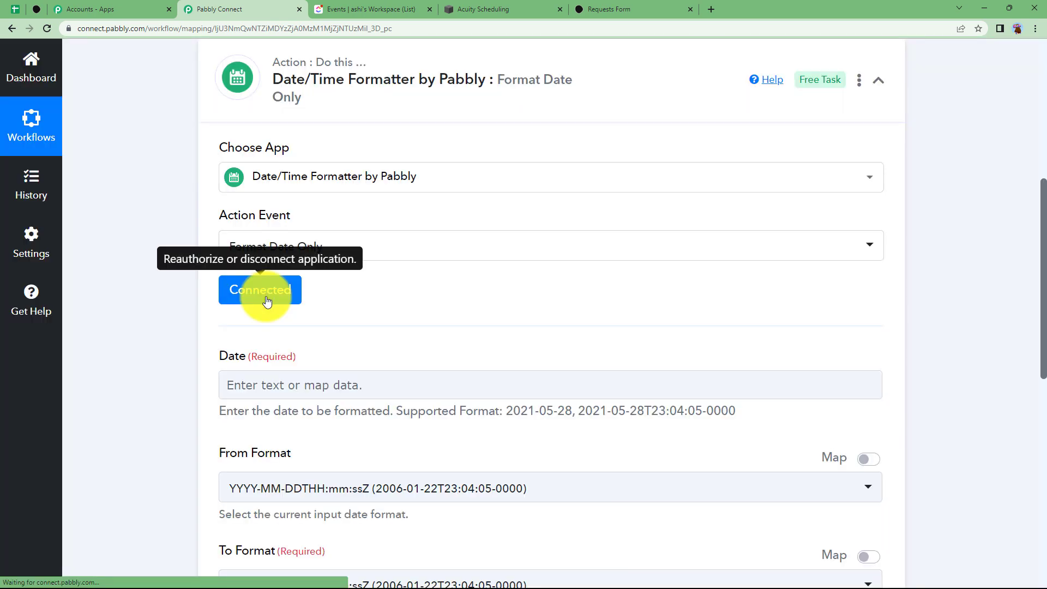
pyautogui.scroll(-3, 195, 362)
pyautogui.click(270, 220)
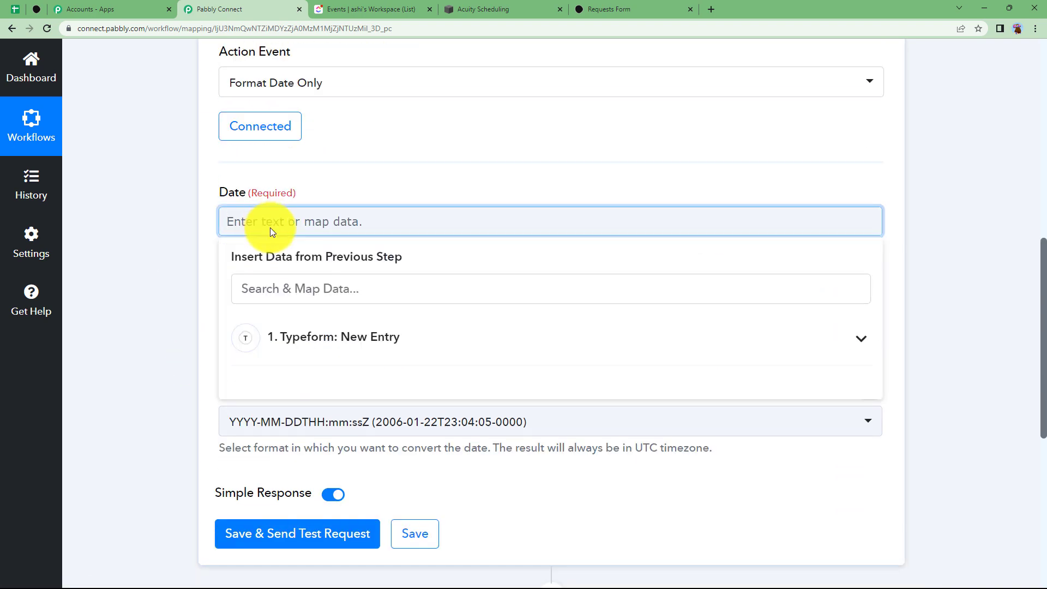
pyautogui.click(288, 327)
pyautogui.click(290, 292)
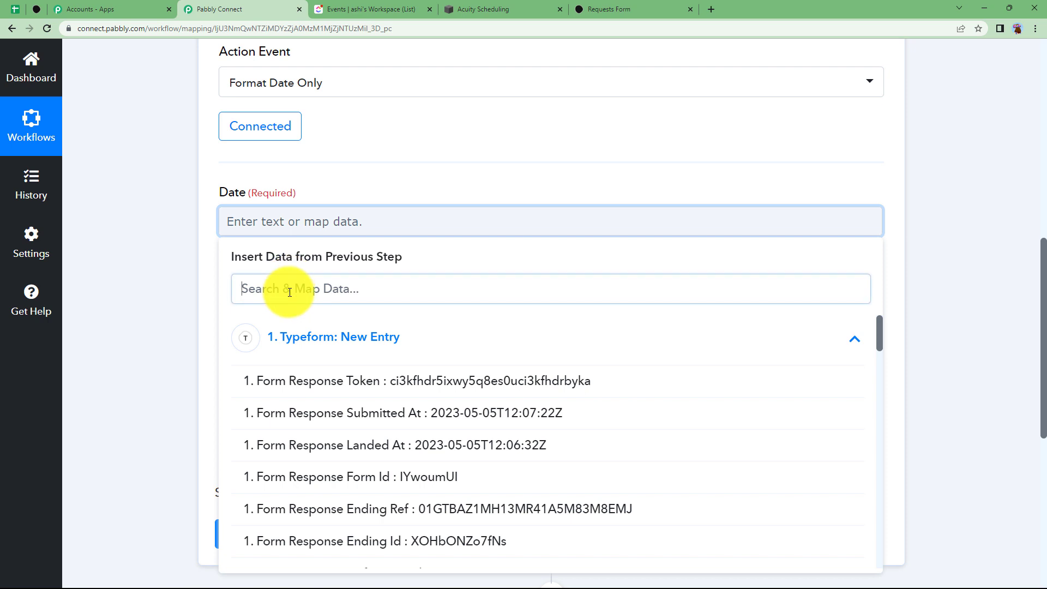
pyautogui.write('2023')
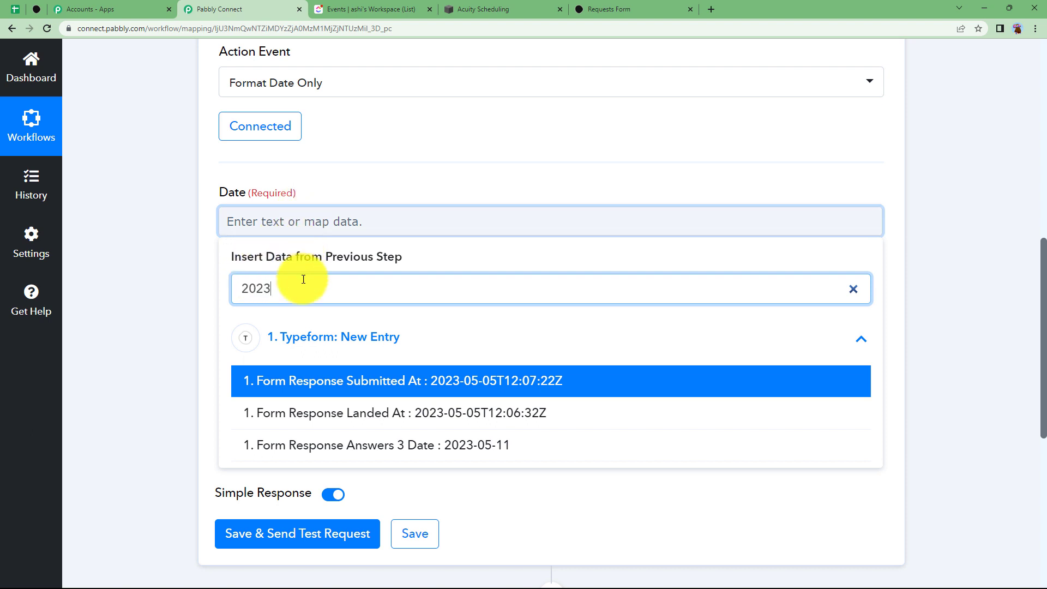
pyautogui.click(344, 446)
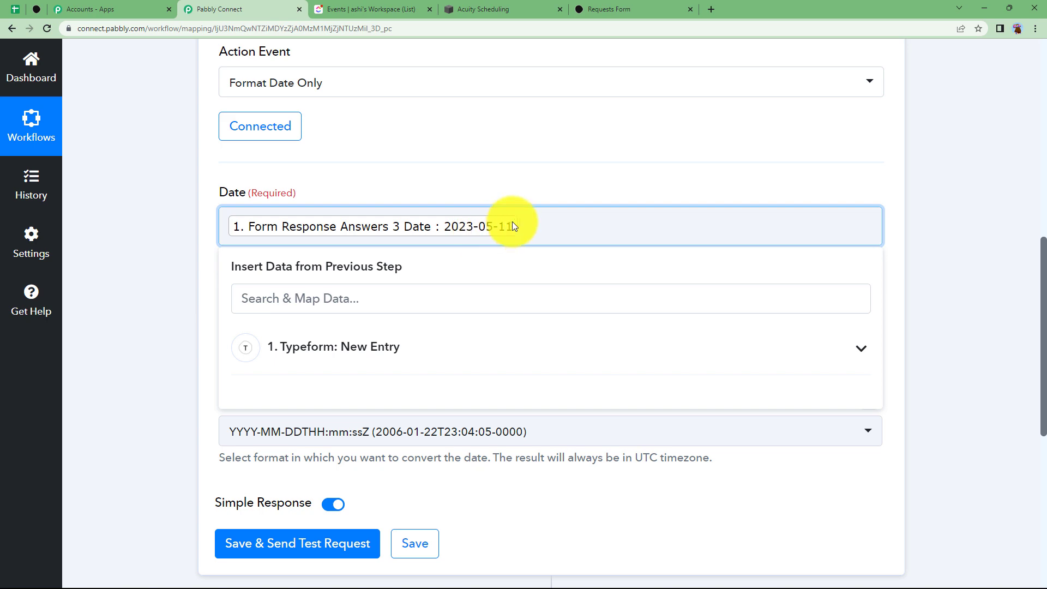
pyautogui.click(158, 290)
pyautogui.click(290, 337)
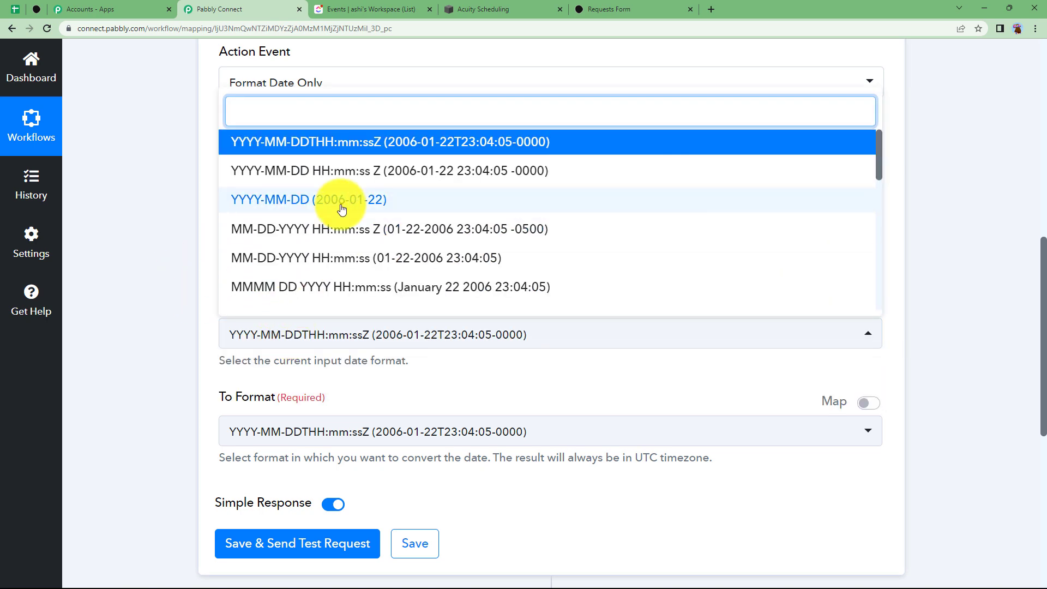
pyautogui.click(344, 200)
pyautogui.click(264, 430)
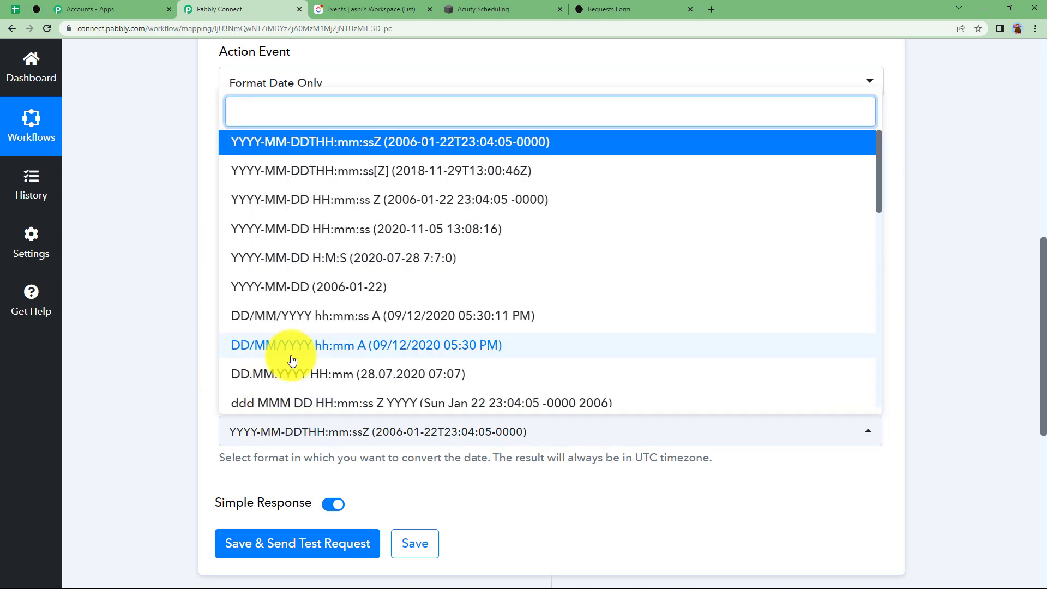
pyautogui.scroll(-8, 256, 397)
pyautogui.click(360, 391)
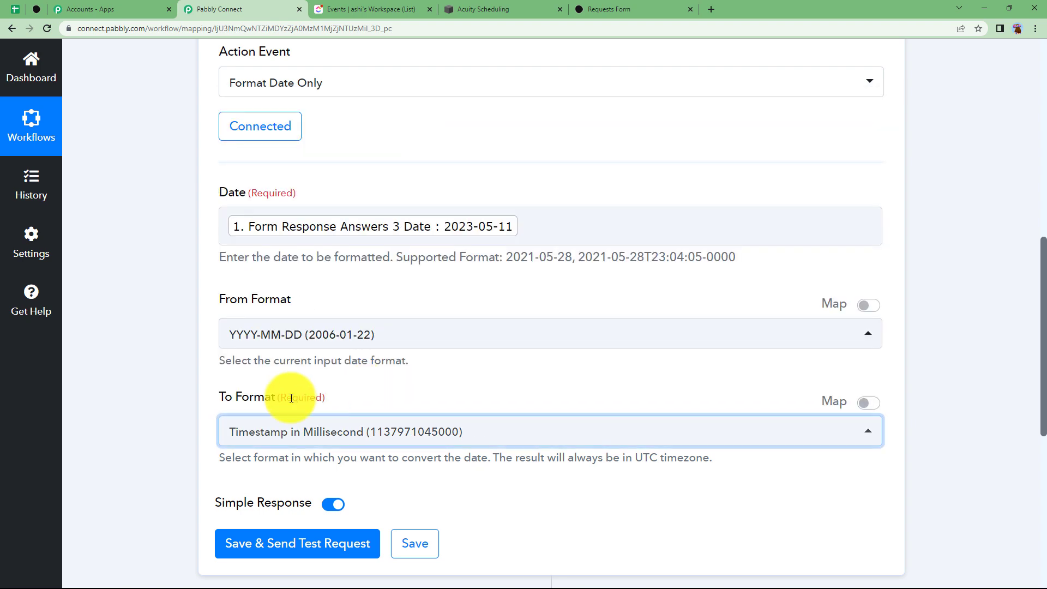
pyautogui.scroll(-3, 140, 392)
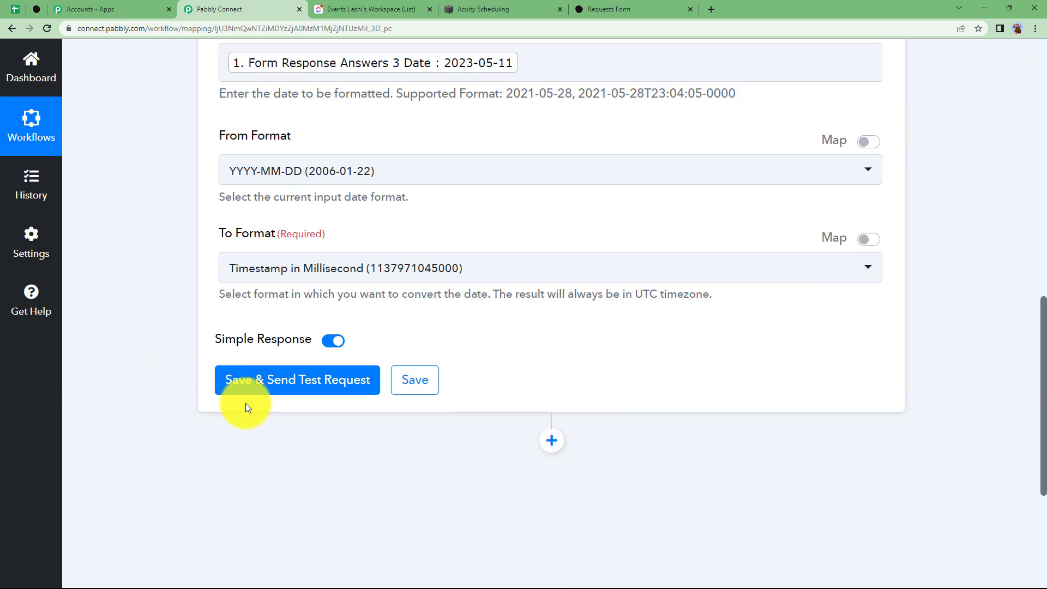
pyautogui.click(225, 383)
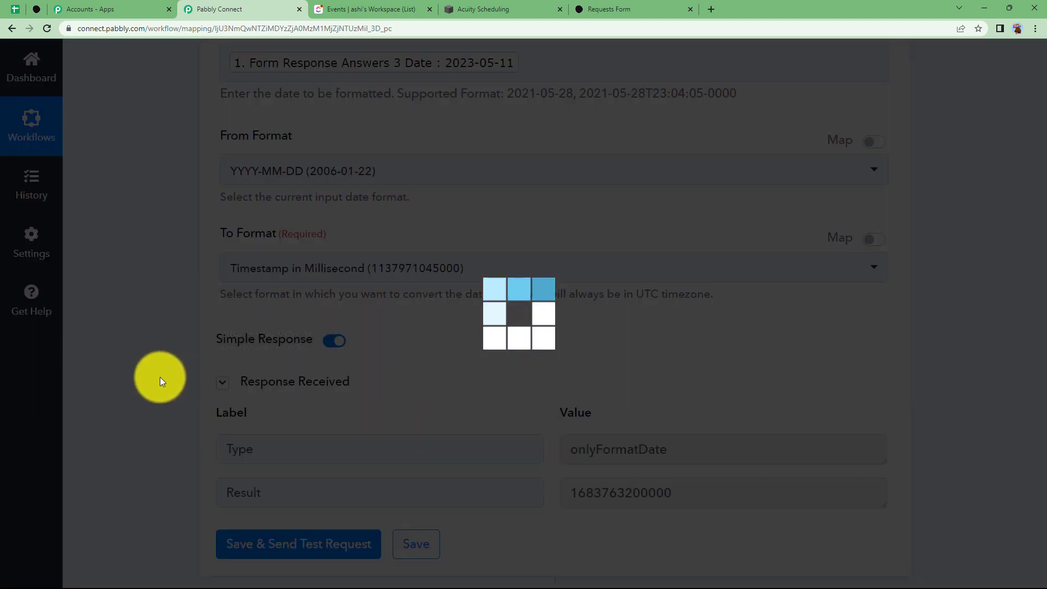
pyautogui.scroll(-3, 160, 378)
pyautogui.scroll(12, 225, 277)
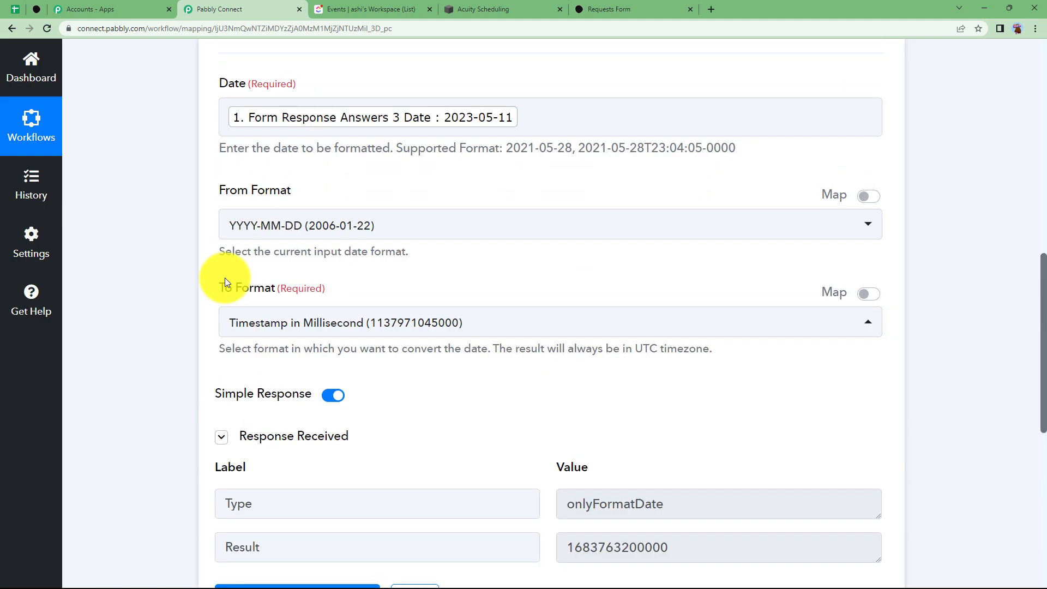
pyautogui.click(288, 306)
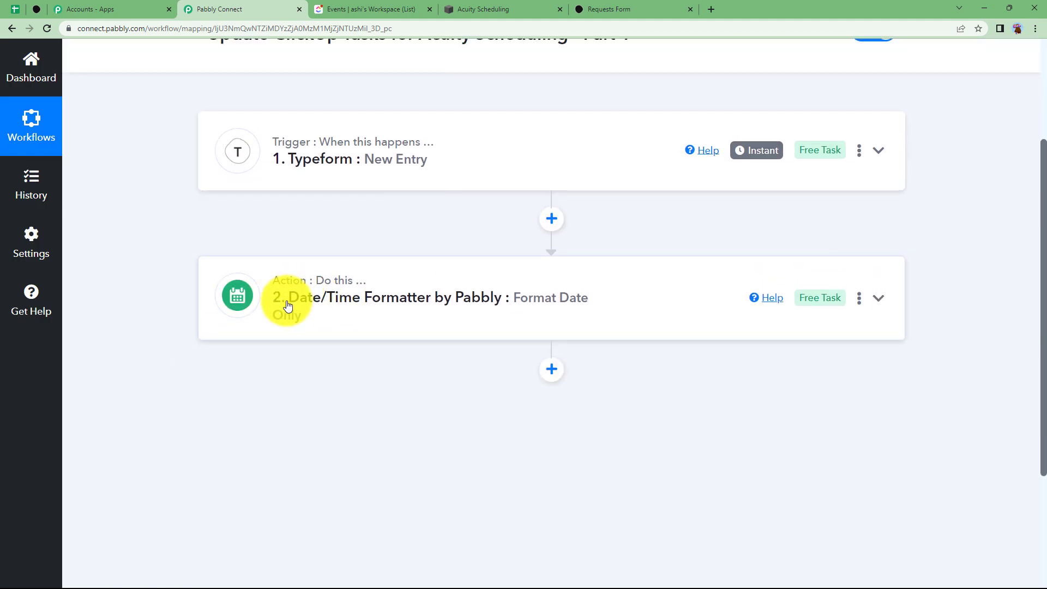
# Add a third step using ClickUp's Create Task action and begin connecting a ClickUp account
pyautogui.click(550, 371)
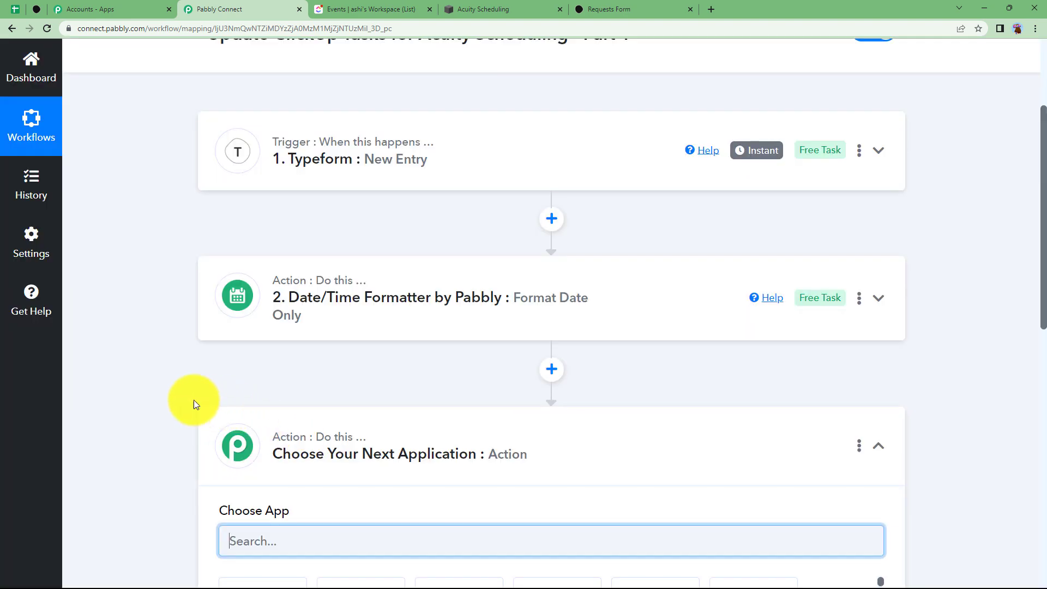
pyautogui.write('click')
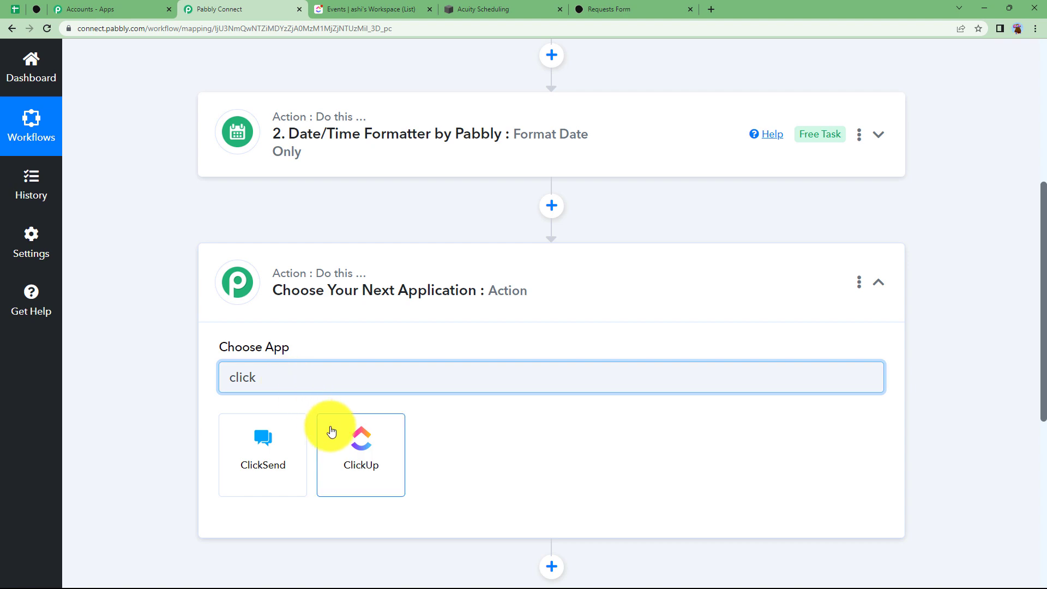
pyautogui.click(338, 440)
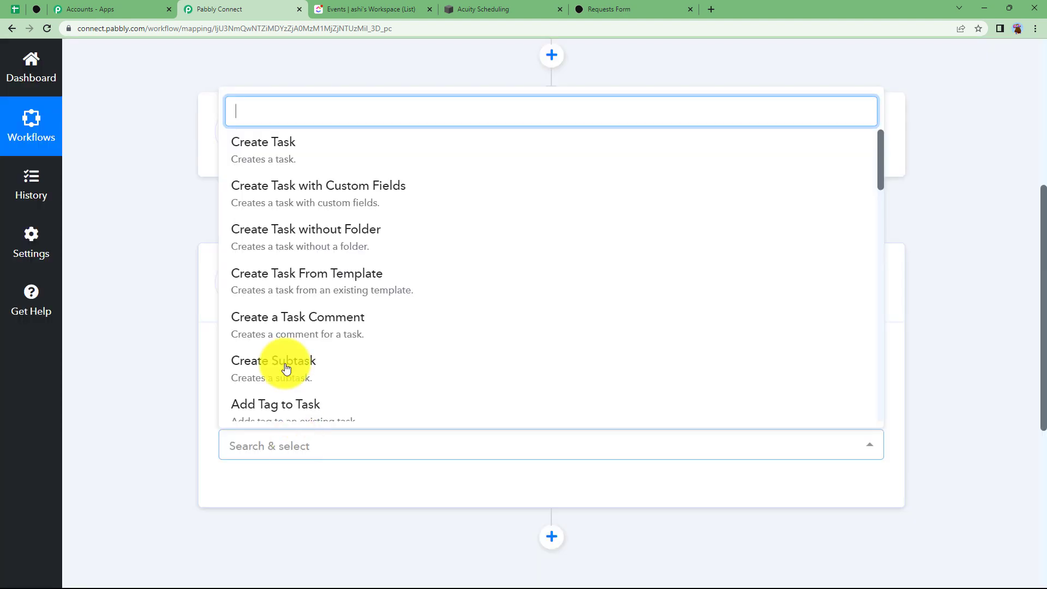
pyautogui.click(287, 145)
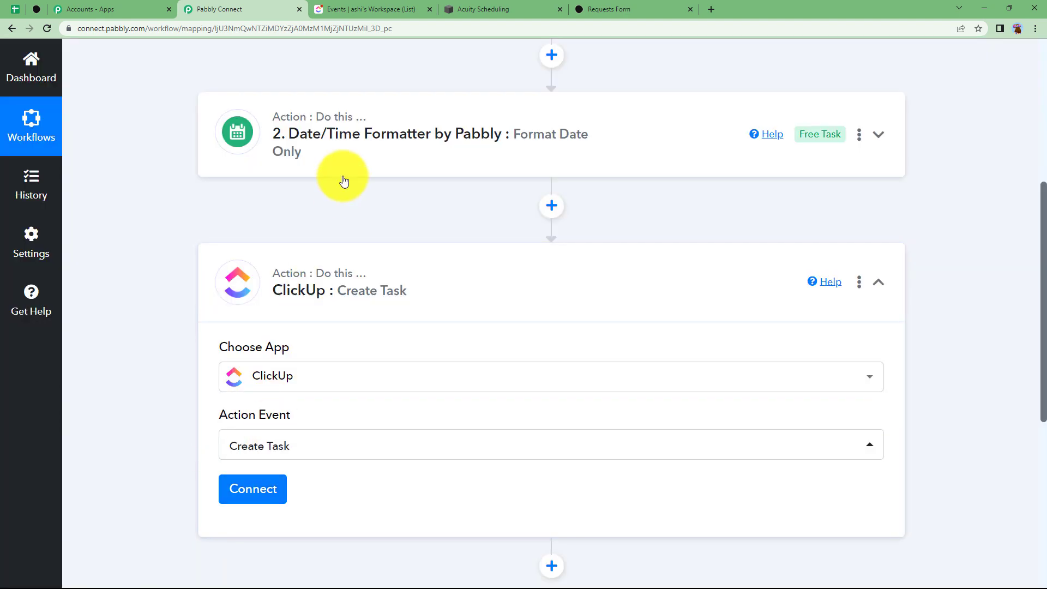
pyautogui.scroll(4, 344, 181)
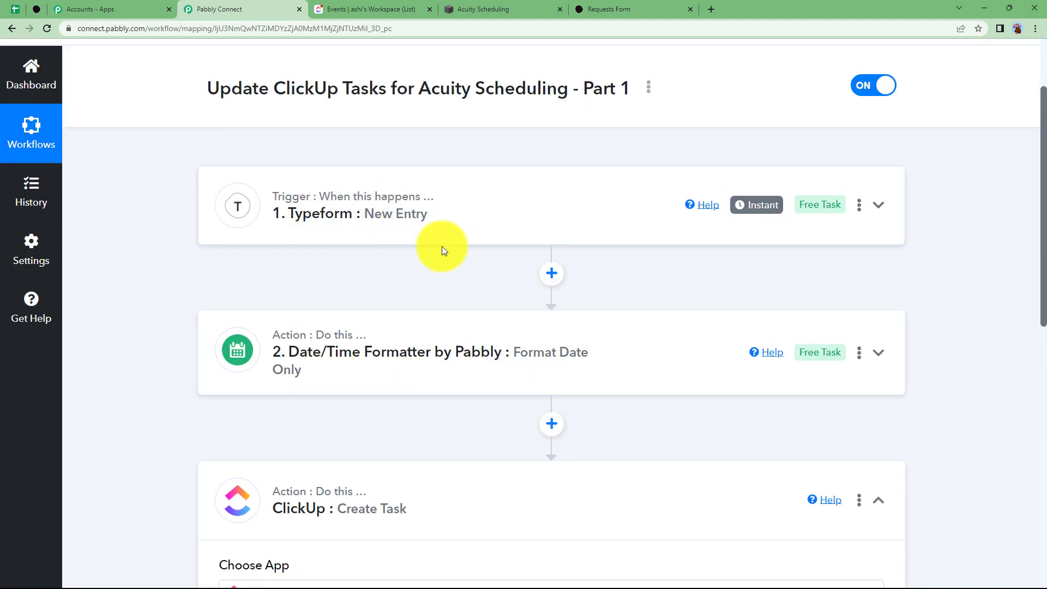
pyautogui.scroll(-3, 251, 313)
pyautogui.scroll(-3, 243, 318)
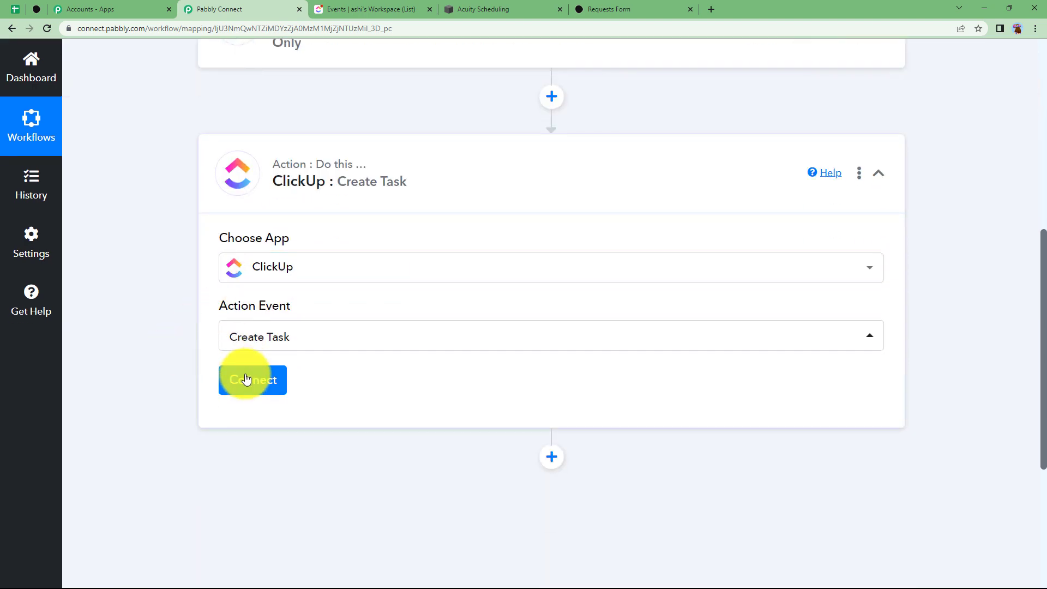
pyautogui.click(246, 380)
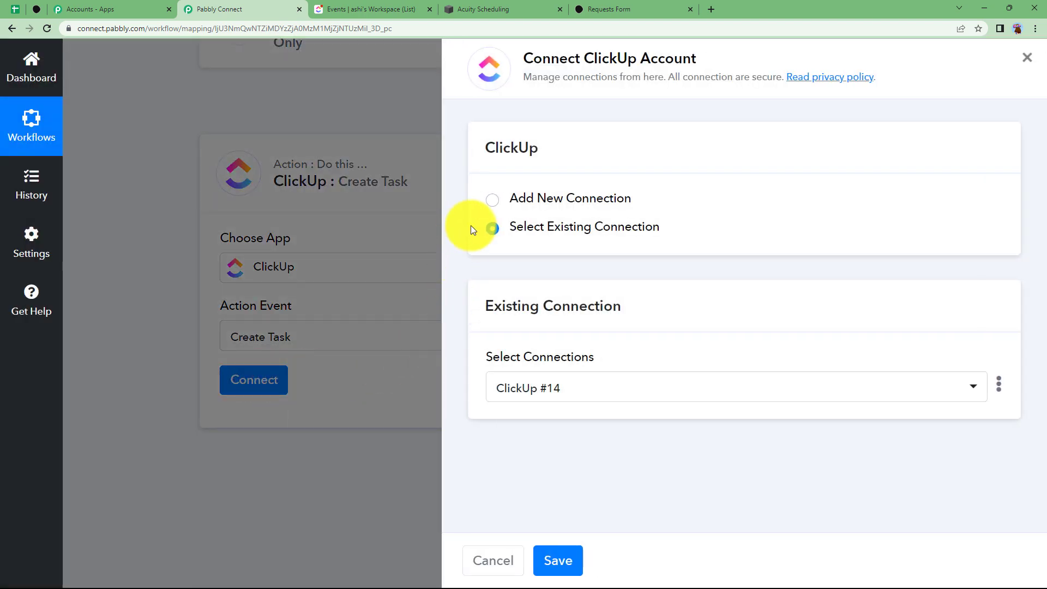
# Add a new ClickUp connection, ClickUp #15, and focus its API Token field
pyautogui.click(511, 201)
pyautogui.click(543, 394)
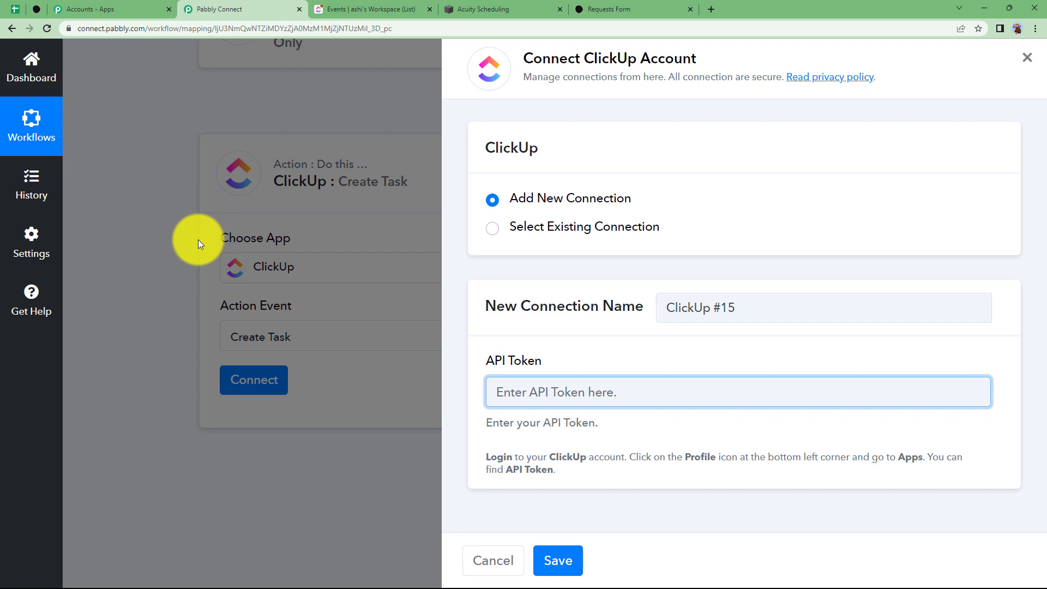
# Copy the API token from the ClickUp workspace's Apps settings and go back to Pabbly Connect
pyautogui.click(496, 6)
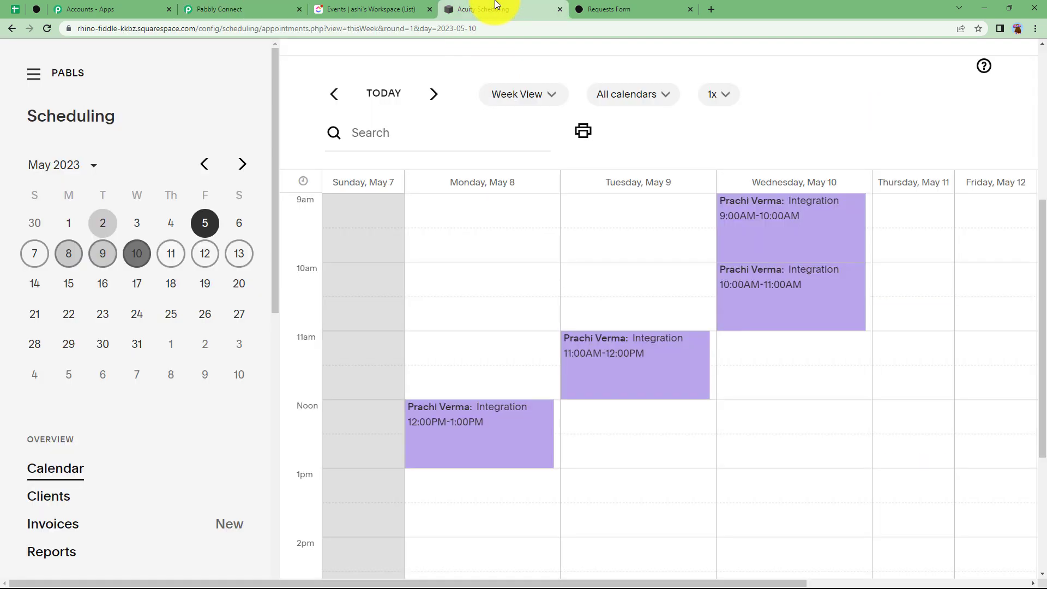
pyautogui.click(622, 7)
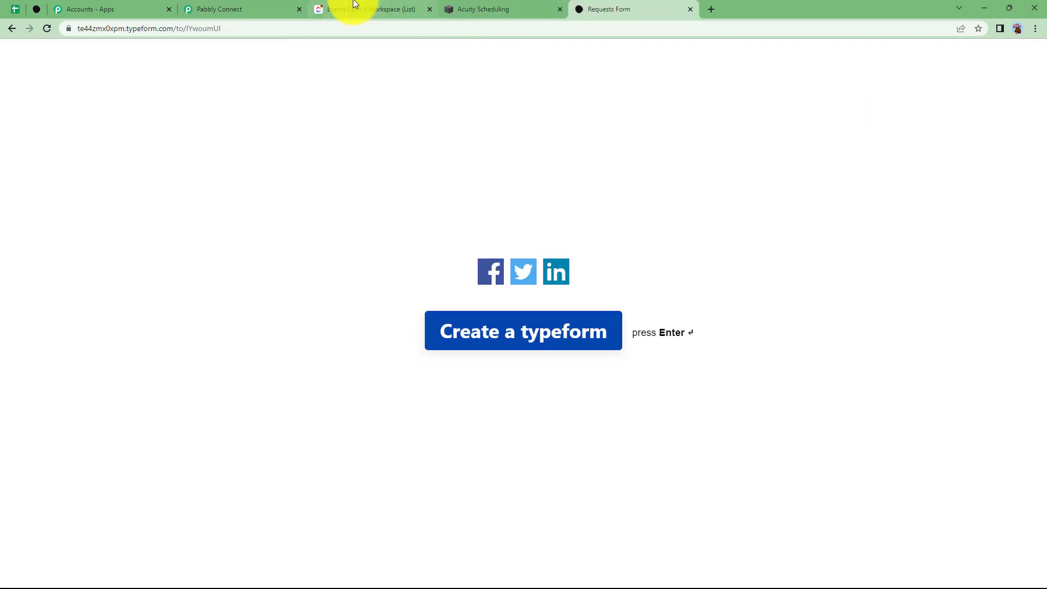
pyautogui.click(353, 8)
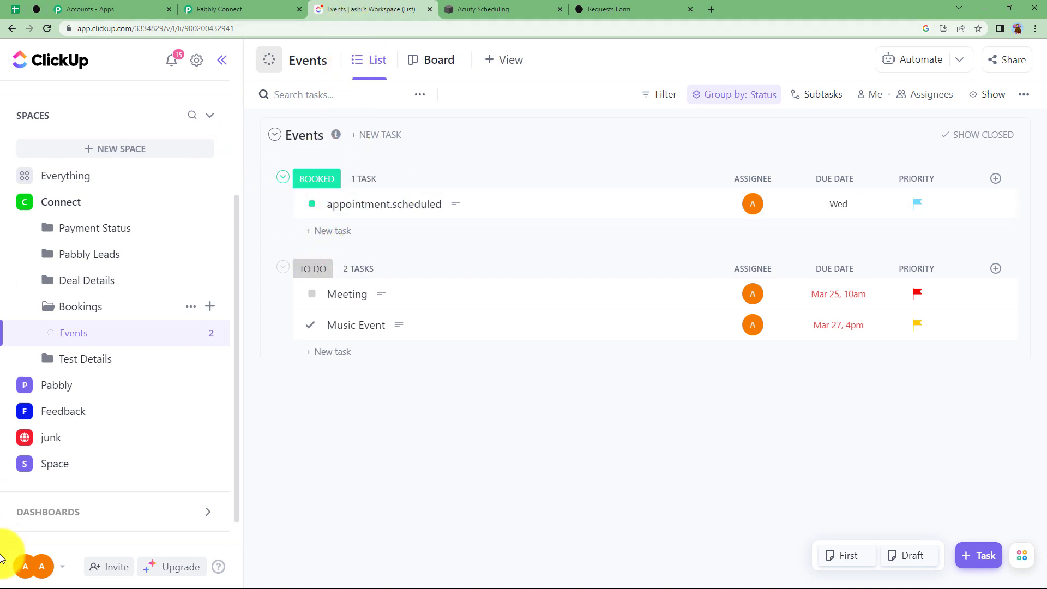
pyautogui.click(31, 574)
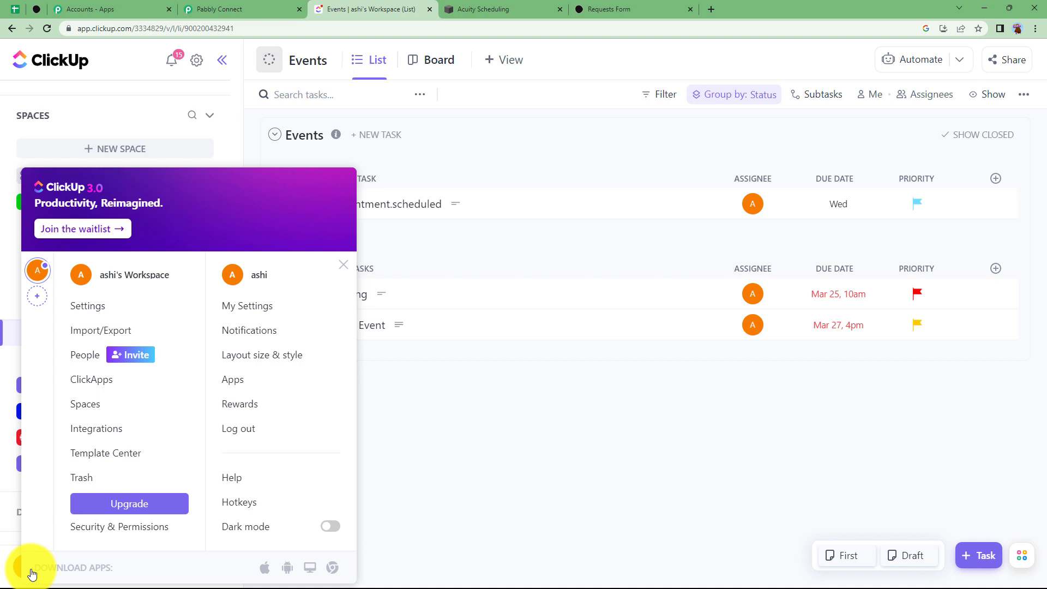
pyautogui.click(275, 383)
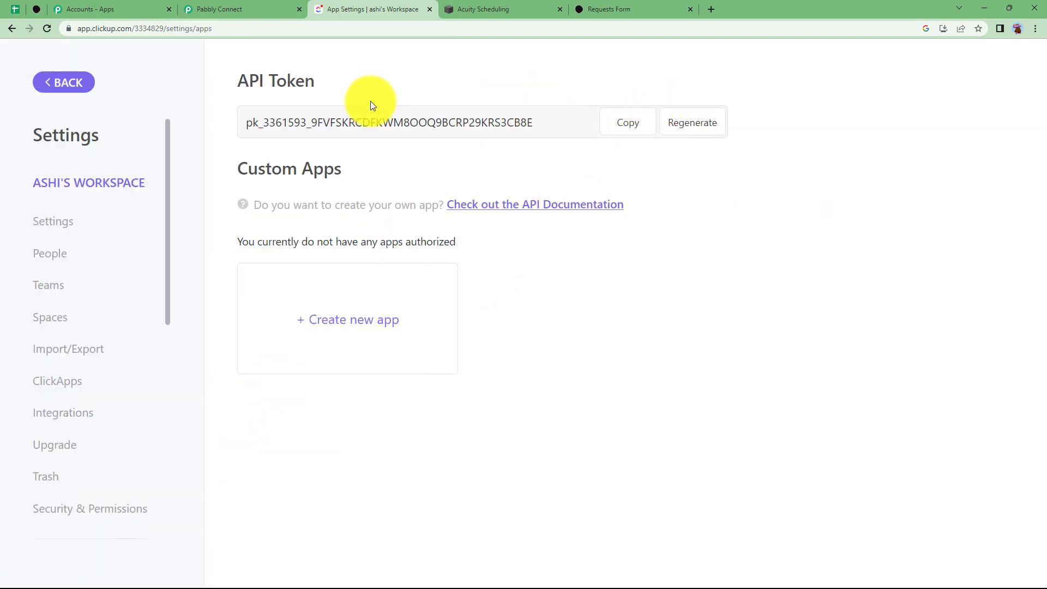
pyautogui.click(261, 9)
# Paste the copied API token and save the new ClickUp connection
pyautogui.hotkey('ctrl', 'v')
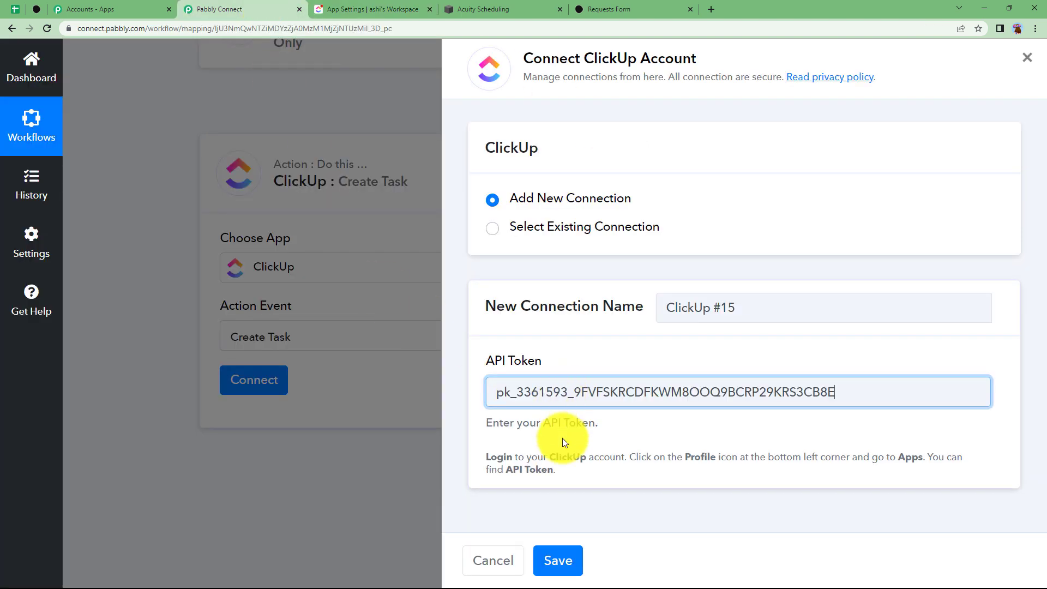
pyautogui.click(572, 553)
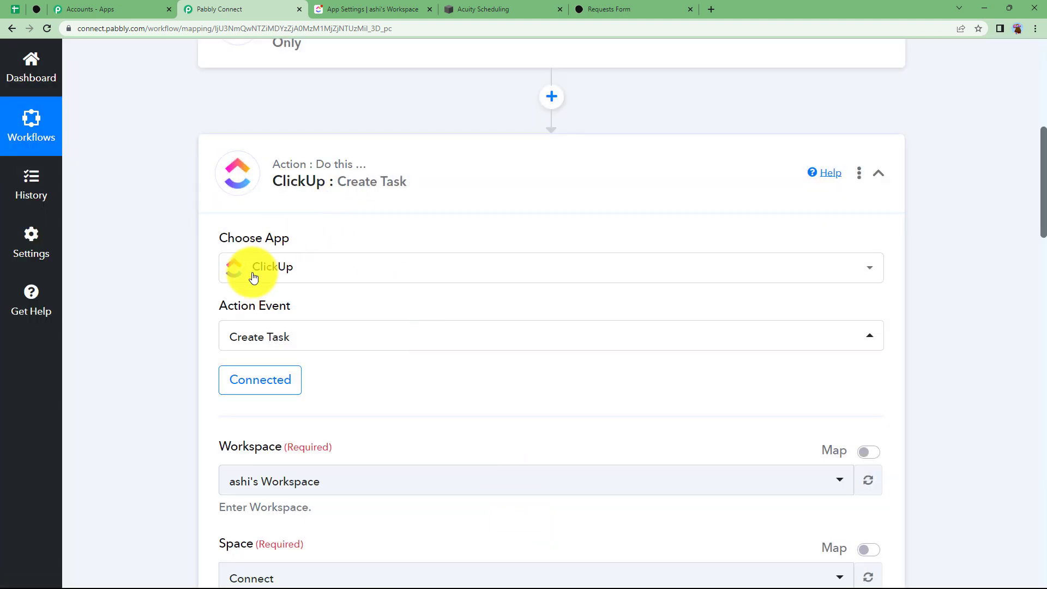
pyautogui.scroll(-3, 202, 379)
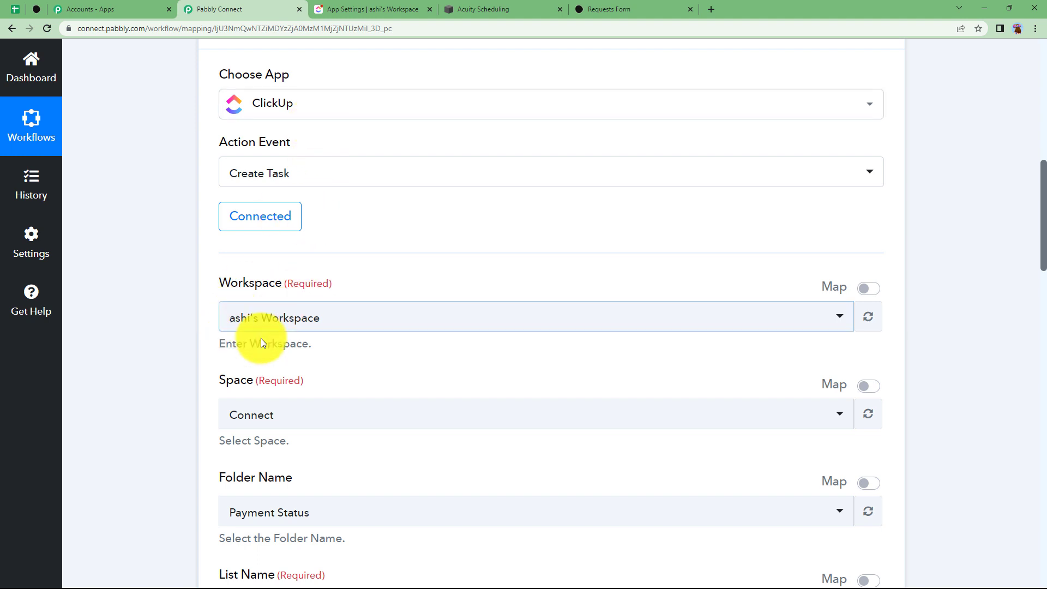
# Keep the existing workspace, set Folder Name to Bookings, and view ClickUp's Events list
pyautogui.click(267, 319)
pyautogui.click(249, 385)
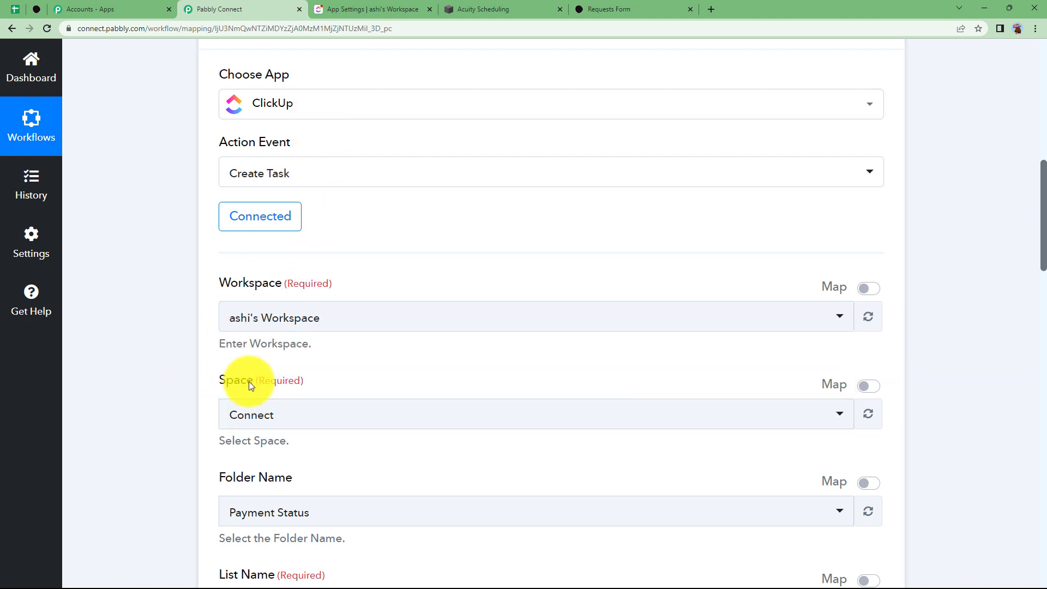
pyautogui.scroll(-2, 199, 484)
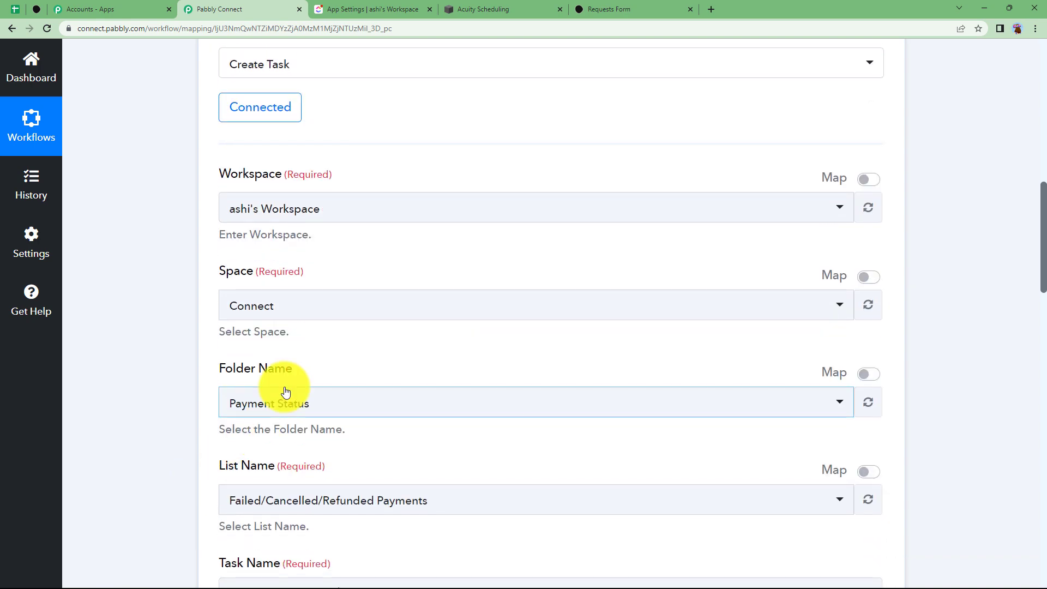
pyautogui.click(281, 401)
pyautogui.click(278, 332)
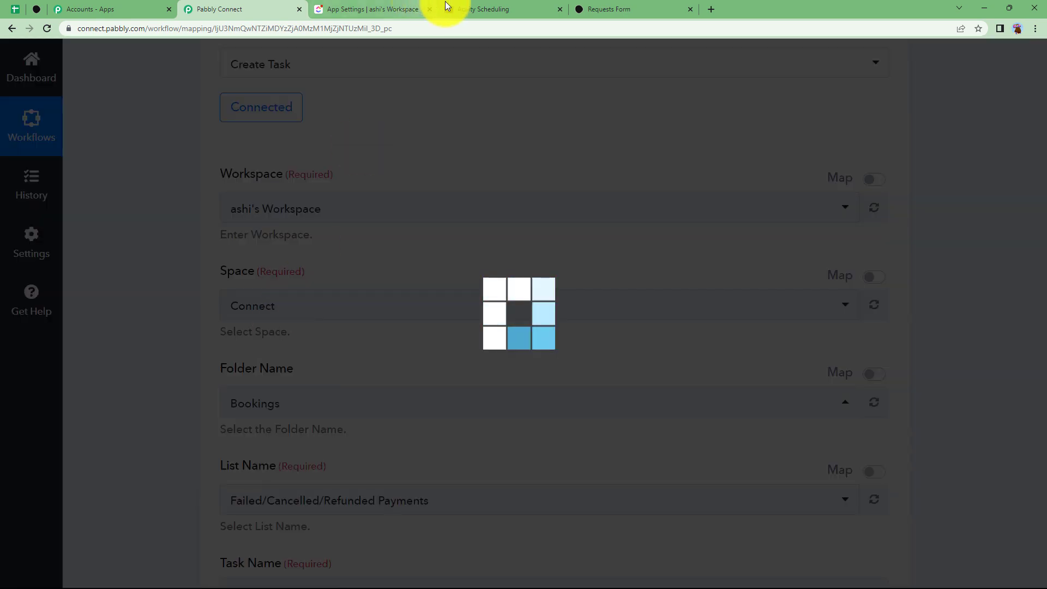
pyautogui.click(393, 11)
pyautogui.click(46, 81)
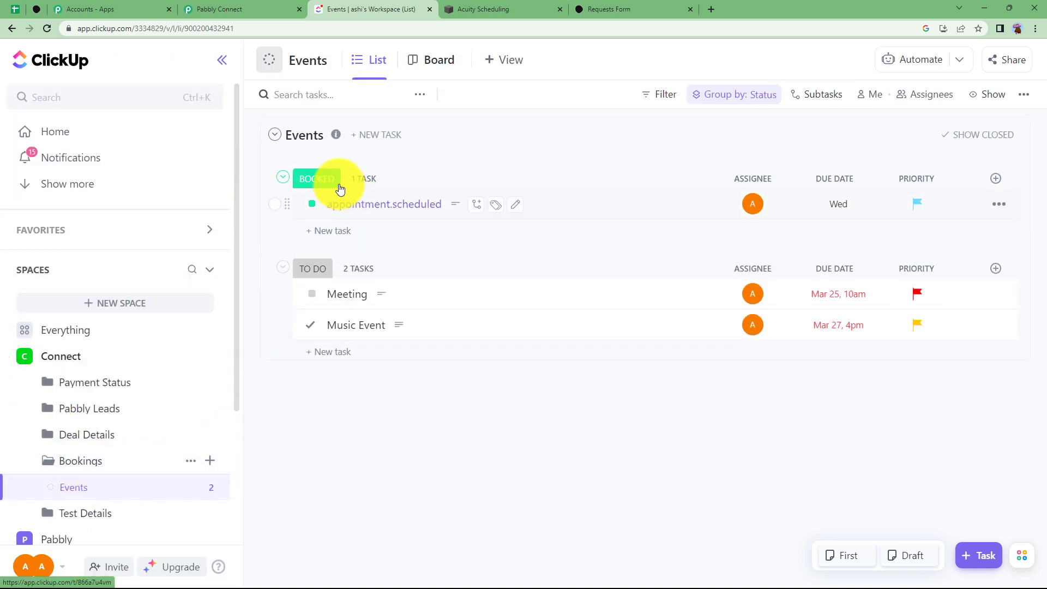
# Map the Typeform appointment reason answer into the task's Task Name
pyautogui.click(218, 9)
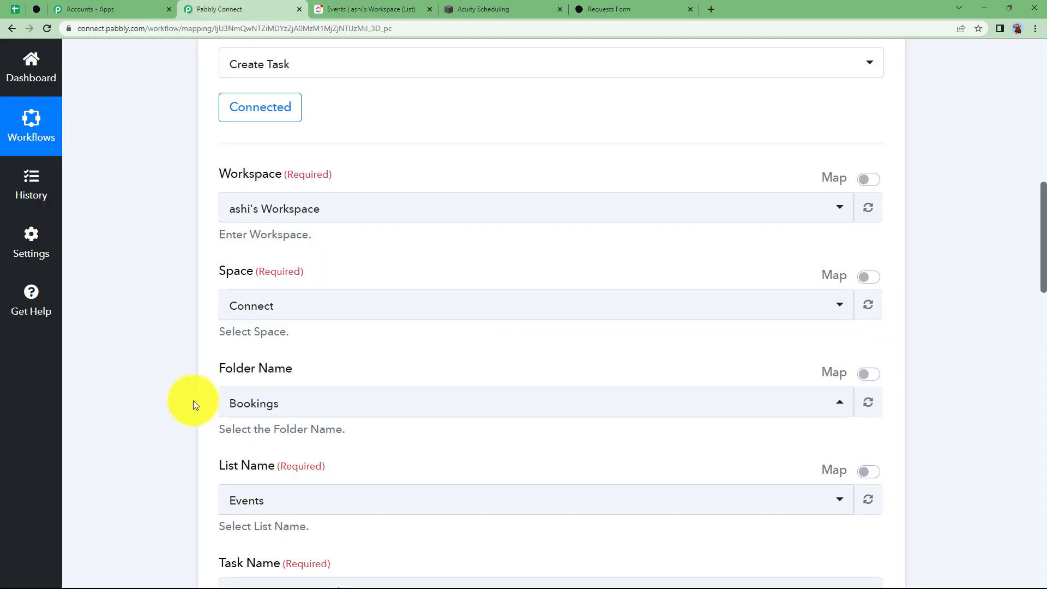
pyautogui.scroll(-4, 263, 365)
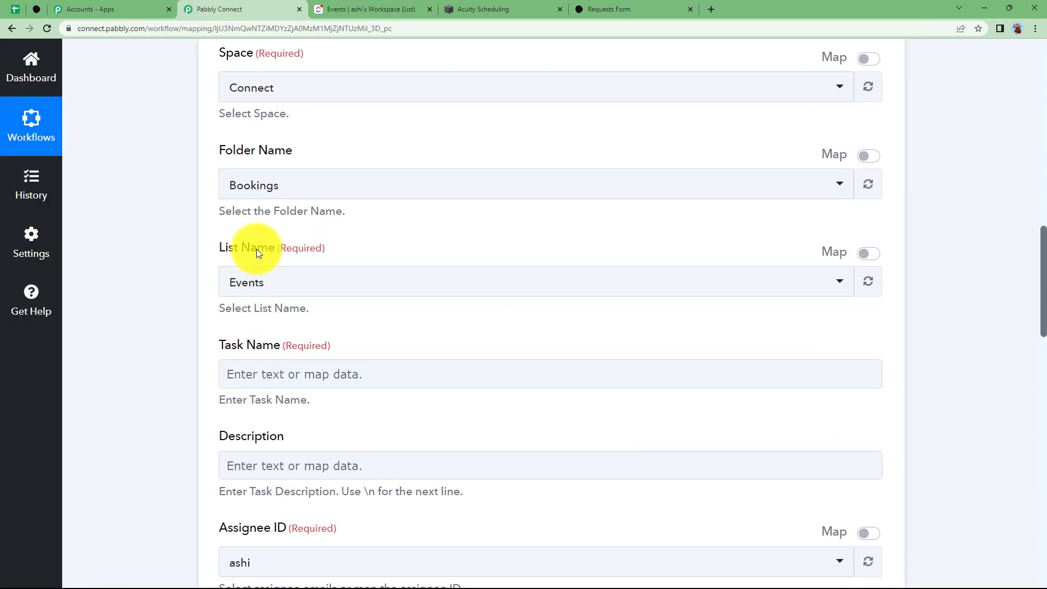
pyautogui.click(271, 374)
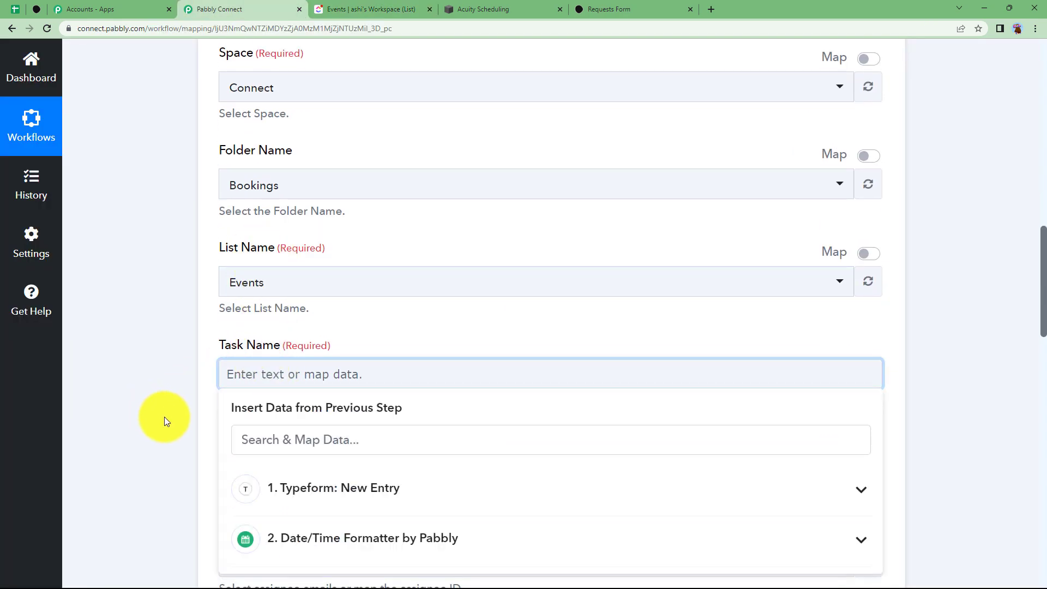
pyautogui.scroll(-3, 165, 417)
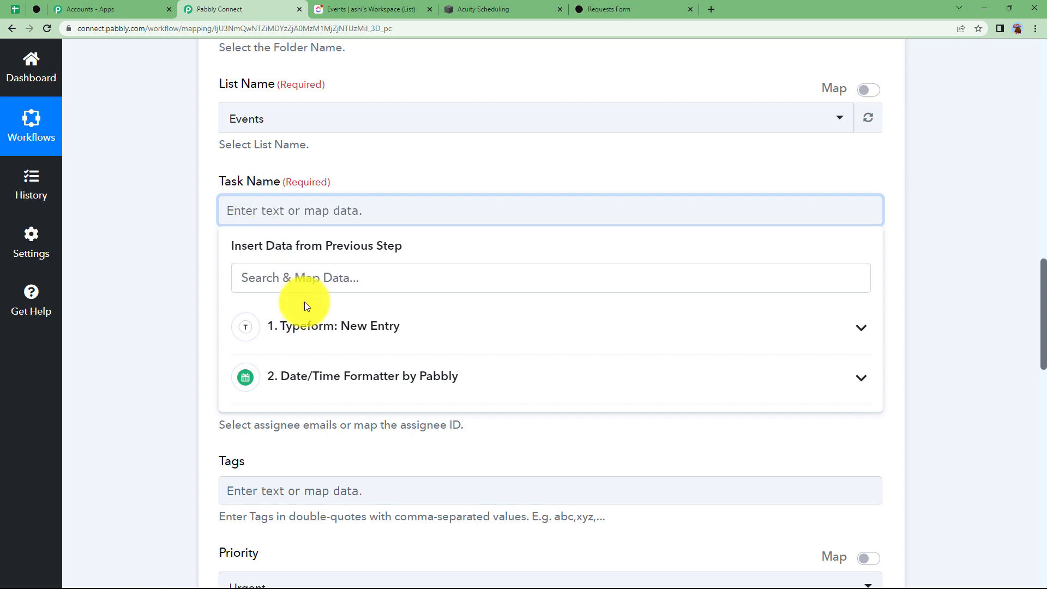
pyautogui.click(282, 327)
pyautogui.scroll(-3, 398, 415)
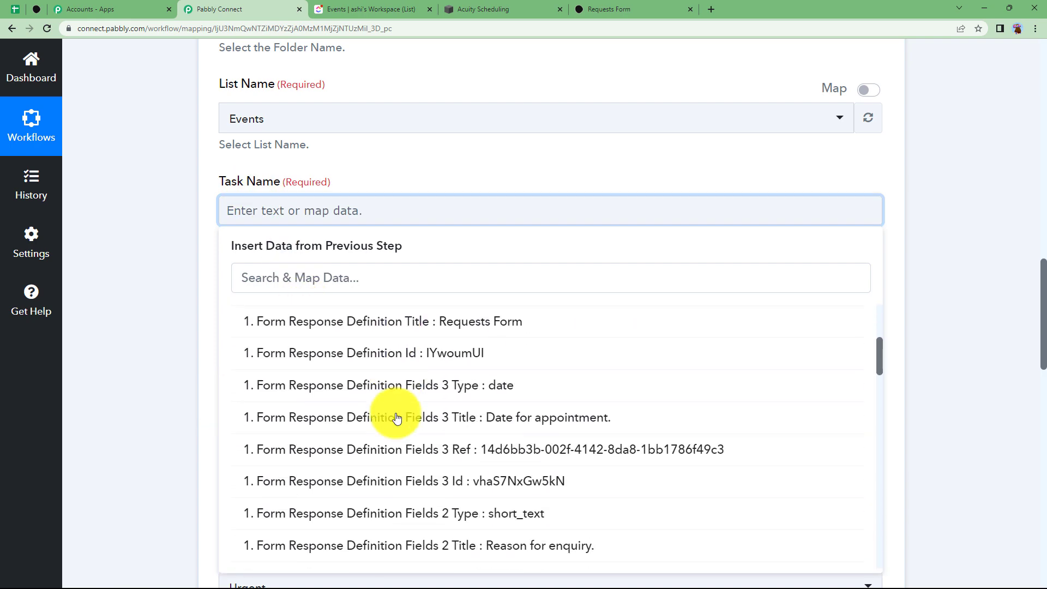
pyautogui.scroll(-2, 397, 417)
pyautogui.scroll(-5, 421, 402)
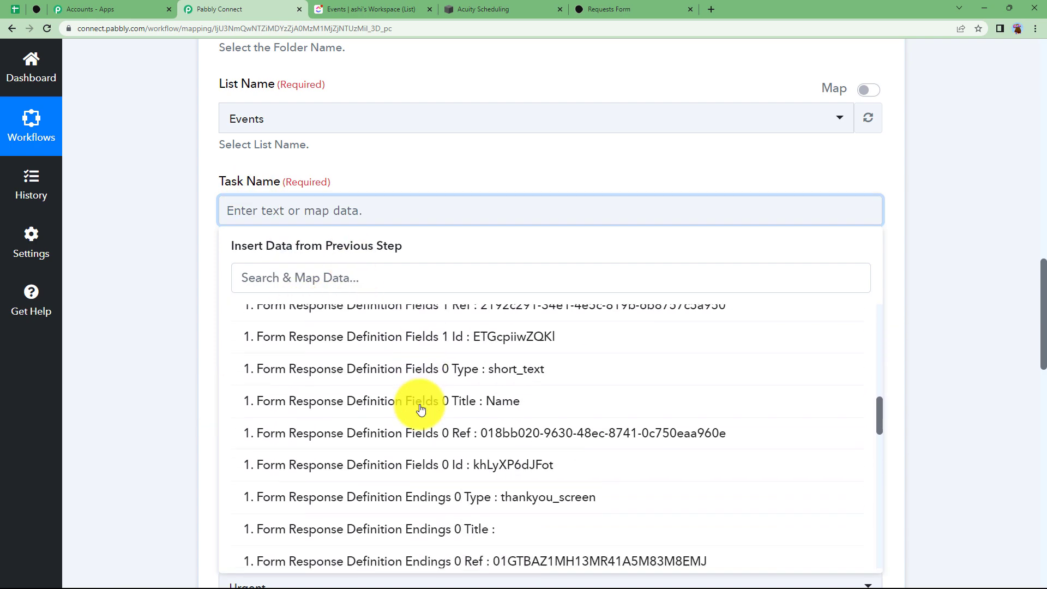
pyautogui.scroll(-10, 420, 408)
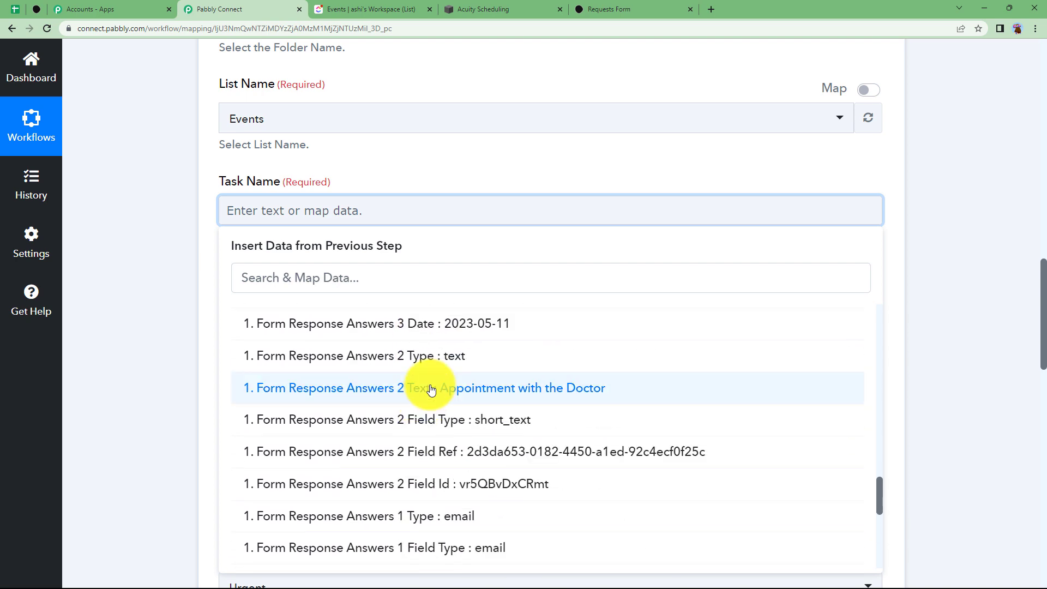
pyautogui.click(431, 389)
pyautogui.click(152, 229)
# Map the respondent's email answer into the task Description
pyautogui.click(266, 303)
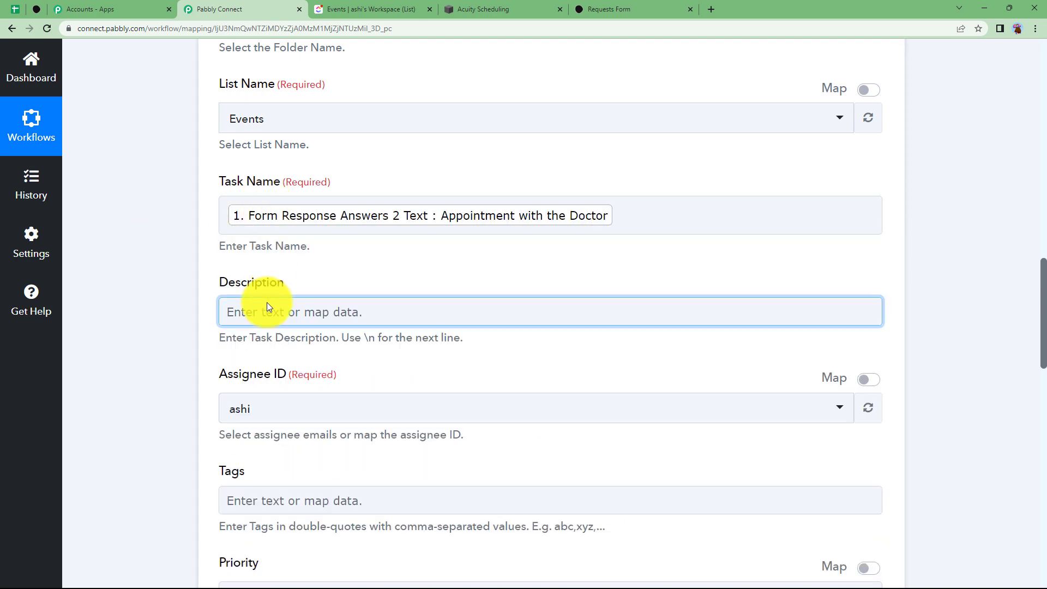
pyautogui.write('@')
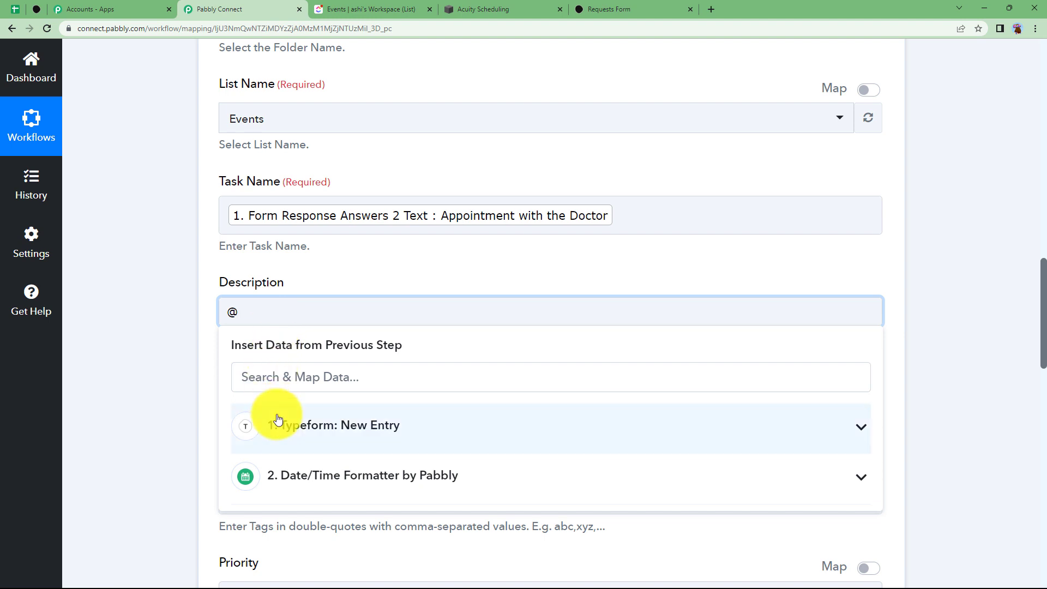
pyautogui.press('BackSpace')
pyautogui.click(304, 381)
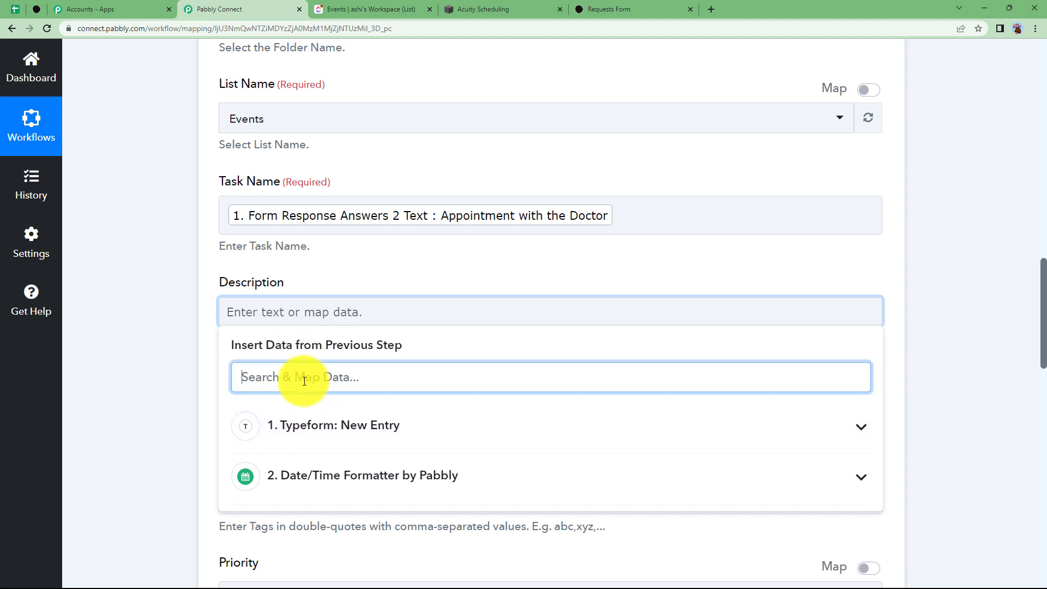
pyautogui.write('@')
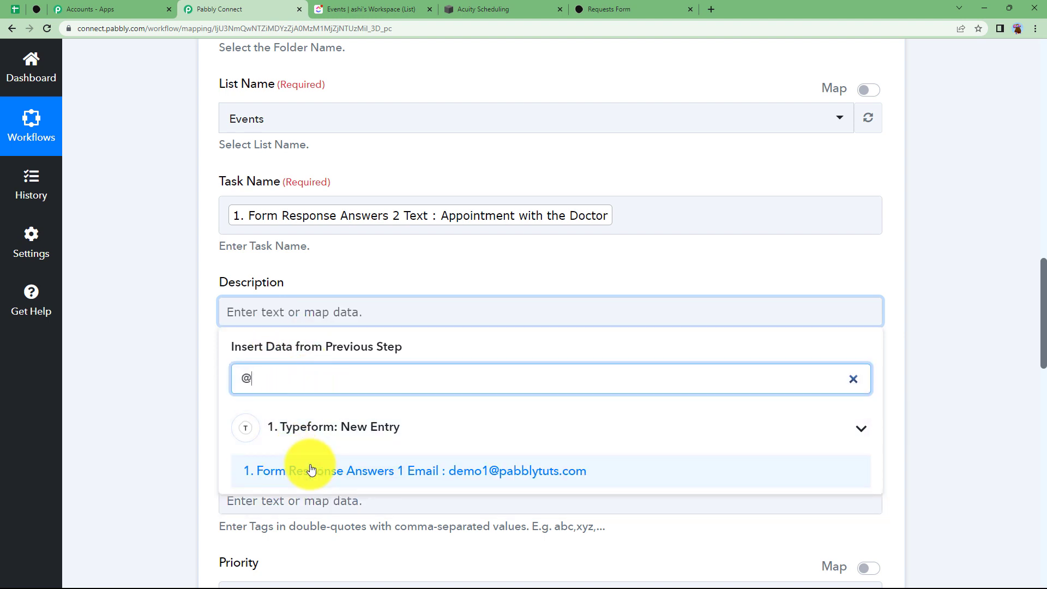
pyautogui.click(310, 470)
pyautogui.click(195, 351)
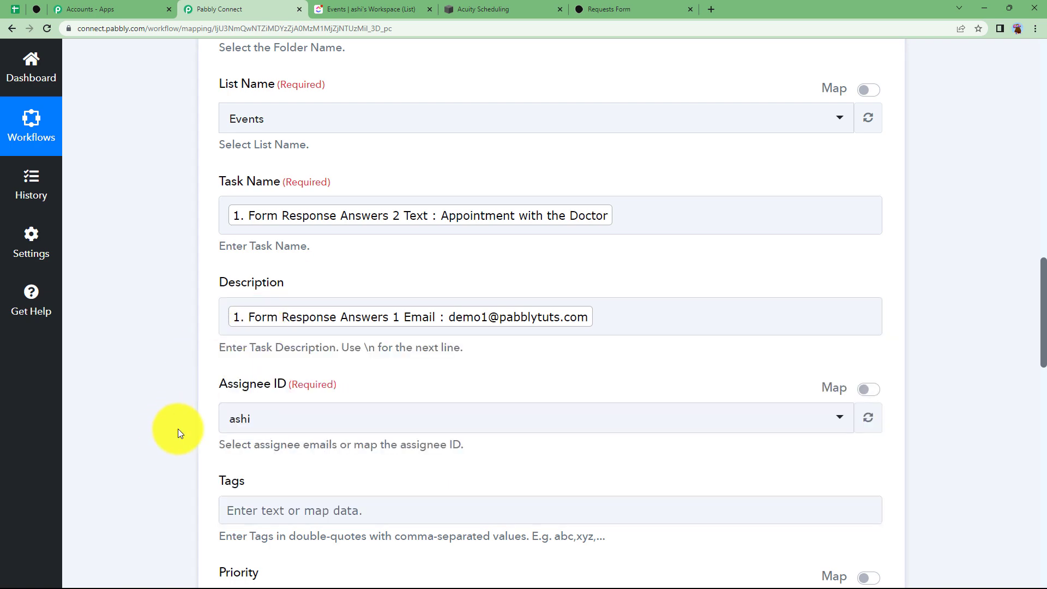
pyautogui.scroll(-8, 177, 429)
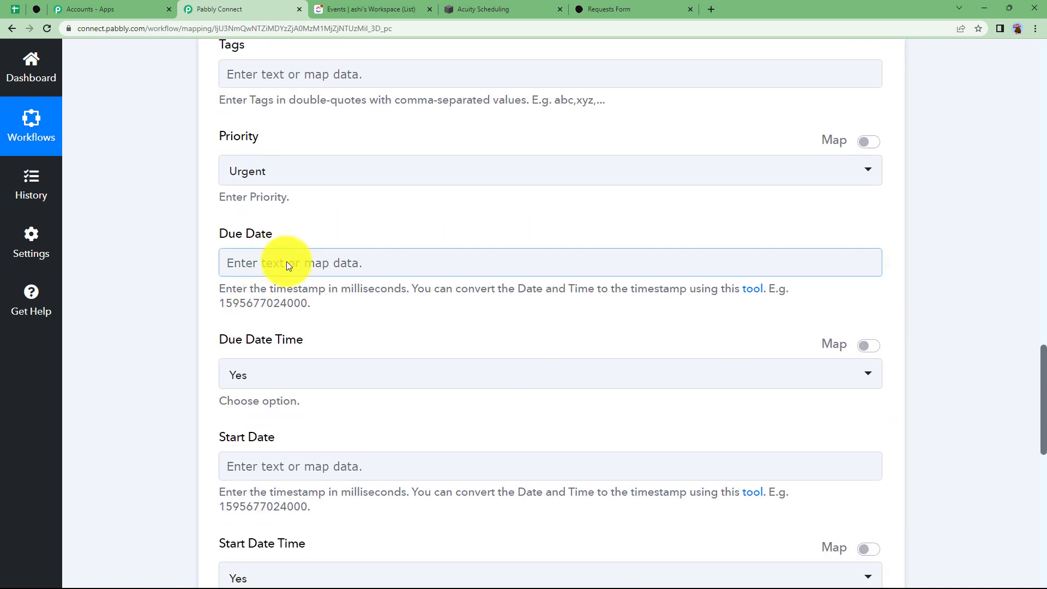
# Map the Date/Time Formatter result into Due Date, set Priority to Normal, and Due Date Time to No
pyautogui.click(286, 261)
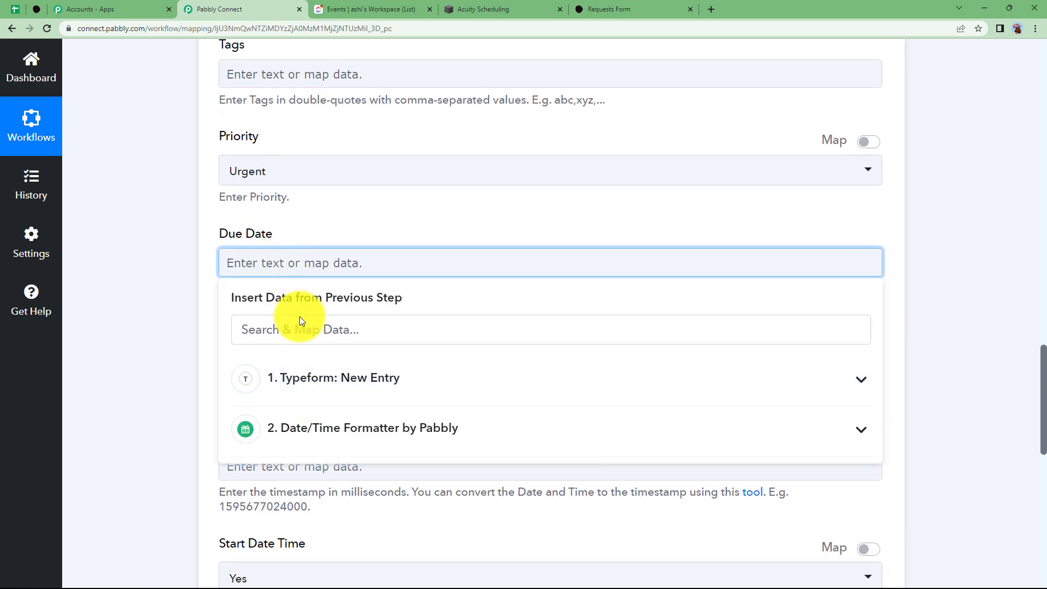
pyautogui.click(319, 428)
pyautogui.click(321, 515)
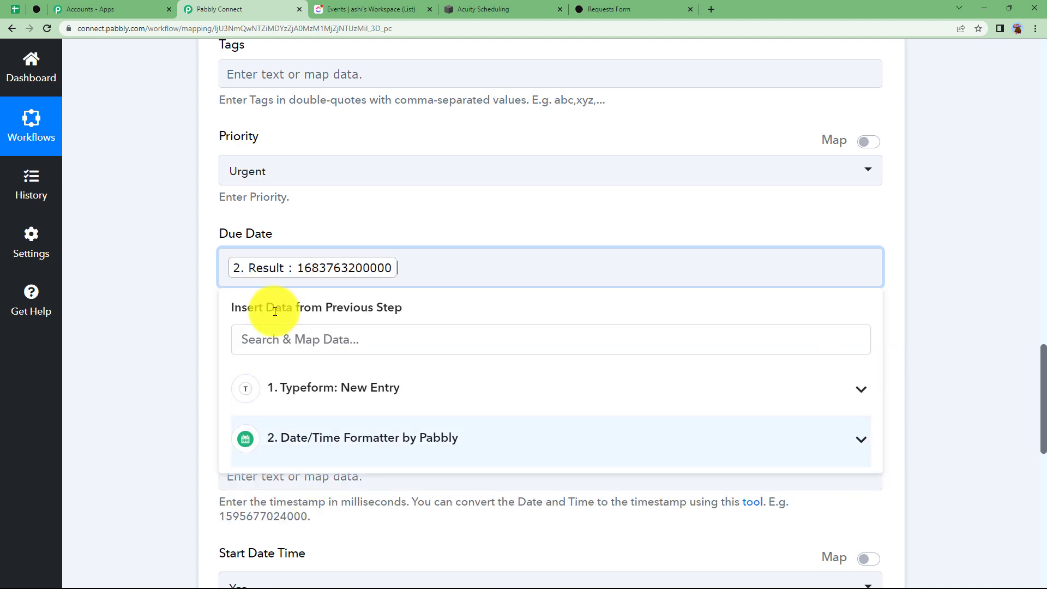
pyautogui.click(264, 174)
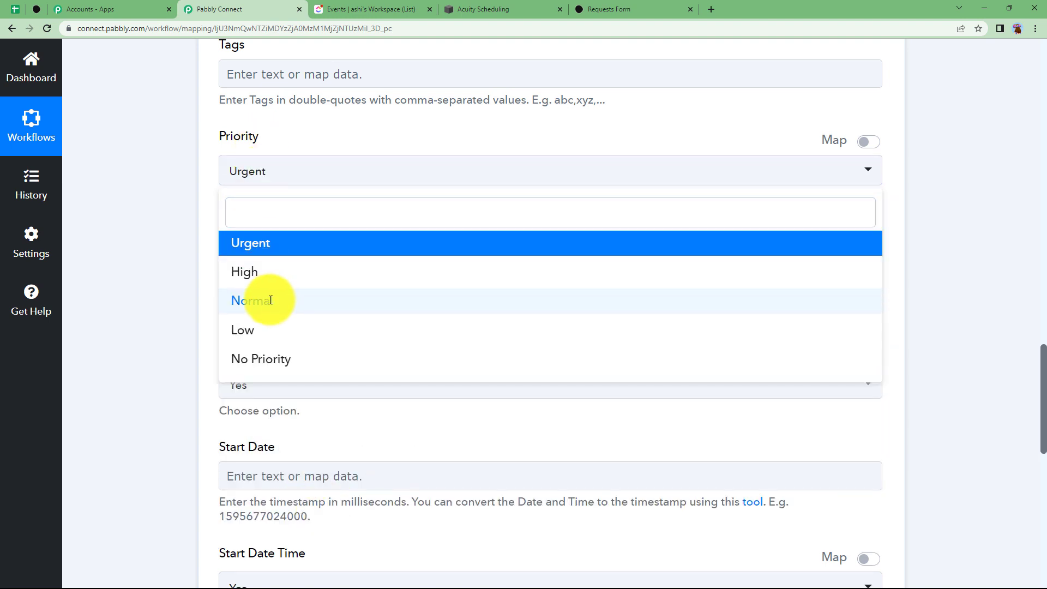
pyautogui.click(270, 300)
pyautogui.click(246, 382)
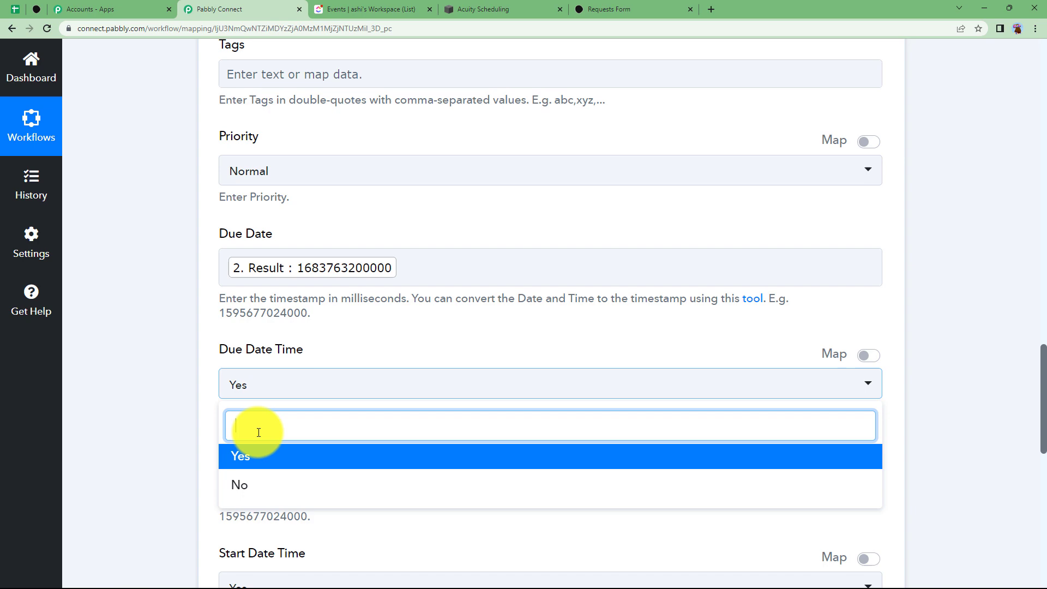
pyautogui.click(257, 487)
pyautogui.scroll(-3, 150, 400)
# Map the formatted date result into Start Date and set Start Date Time to No
pyautogui.click(260, 301)
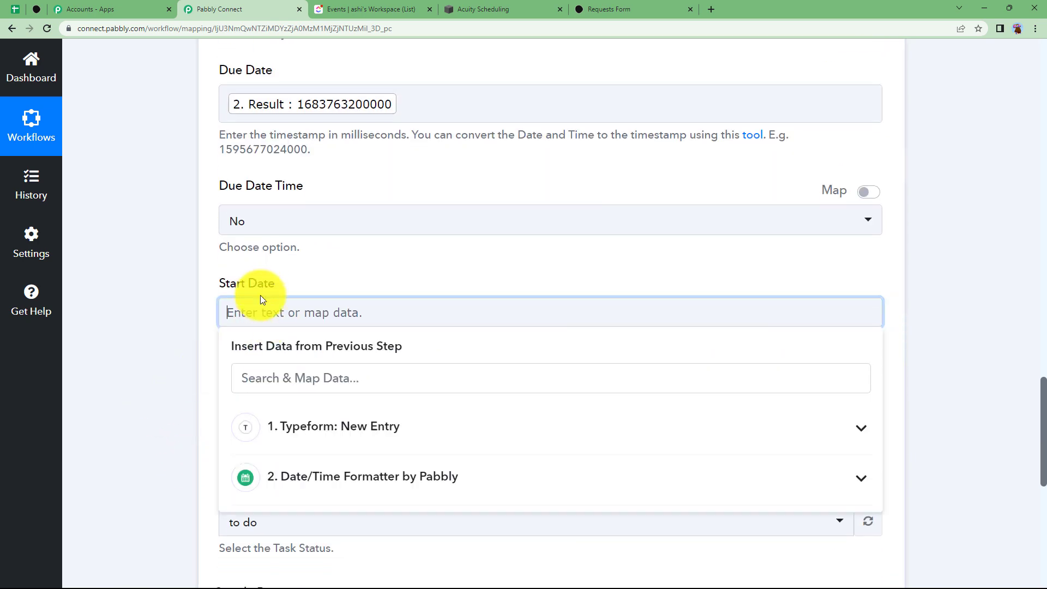
pyautogui.click(283, 473)
pyautogui.scroll(-2, 191, 438)
pyautogui.click(270, 445)
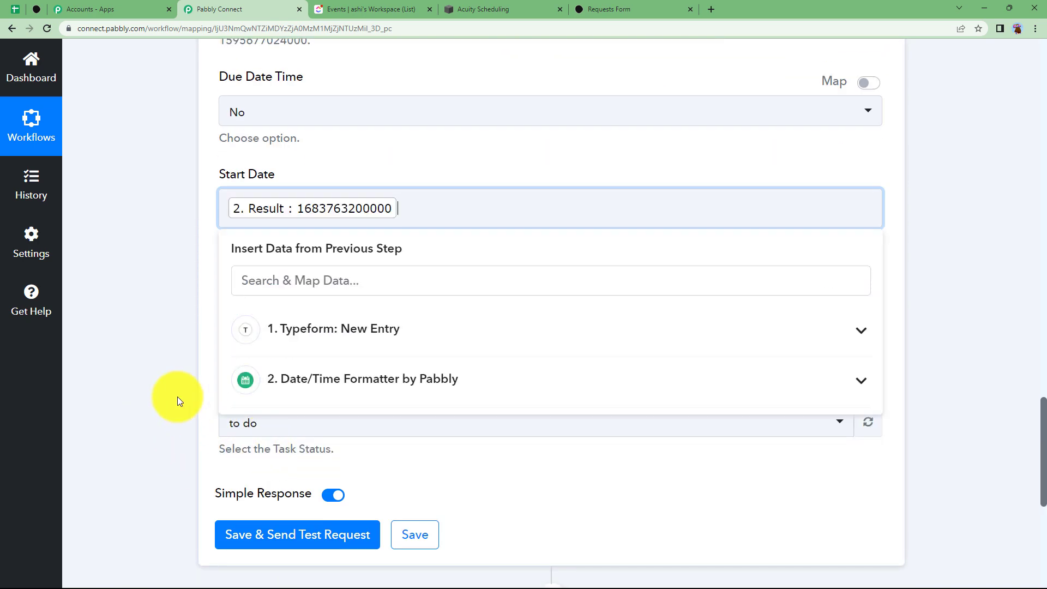
pyautogui.click(177, 397)
pyautogui.click(259, 325)
pyautogui.click(279, 427)
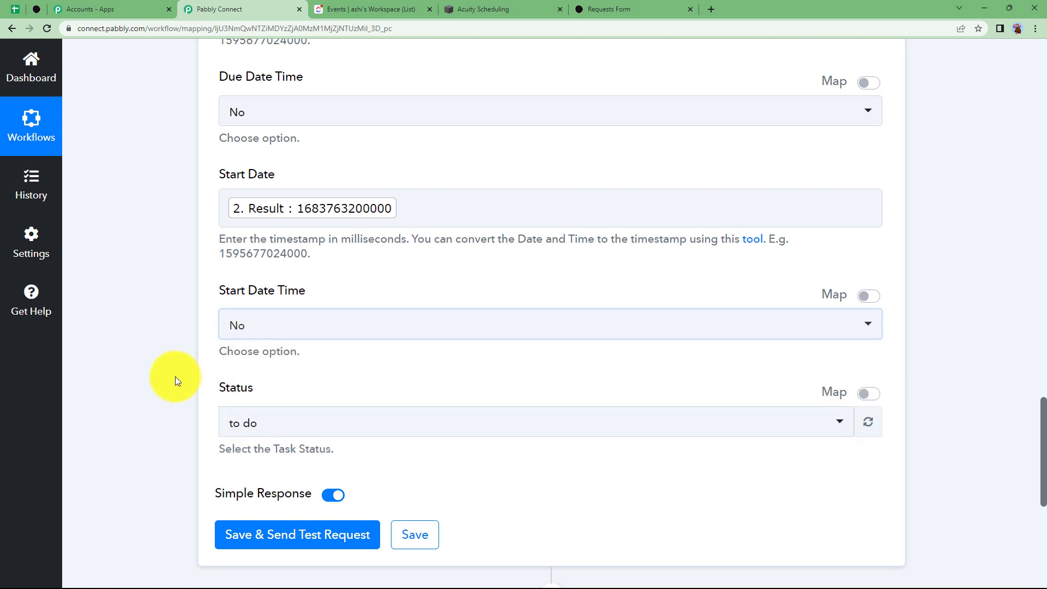
pyautogui.scroll(-2, 176, 351)
pyautogui.scroll(3, 201, 214)
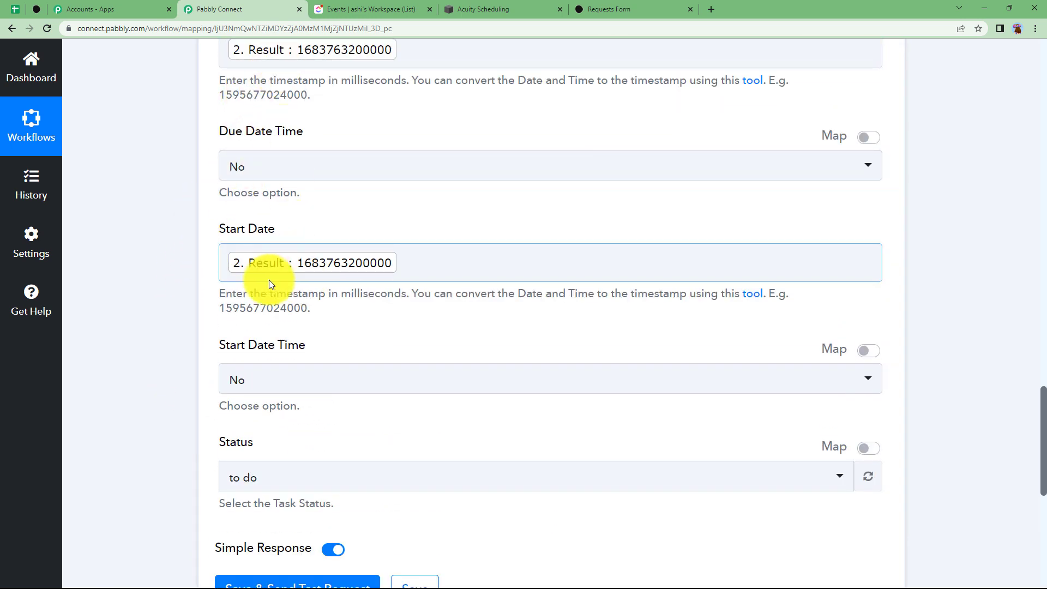
pyautogui.scroll(-5, 145, 290)
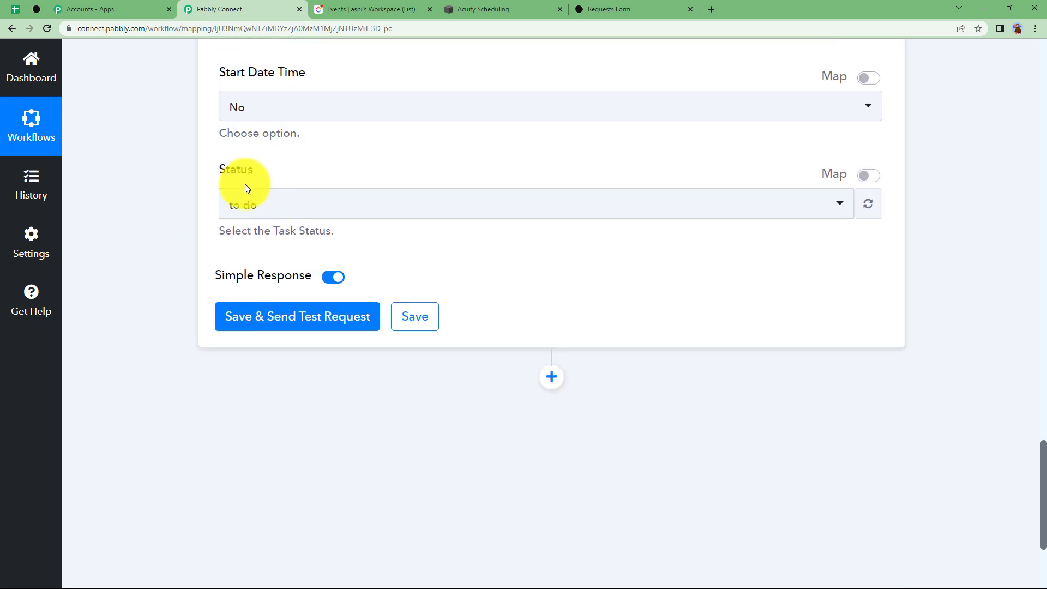
pyautogui.click(252, 210)
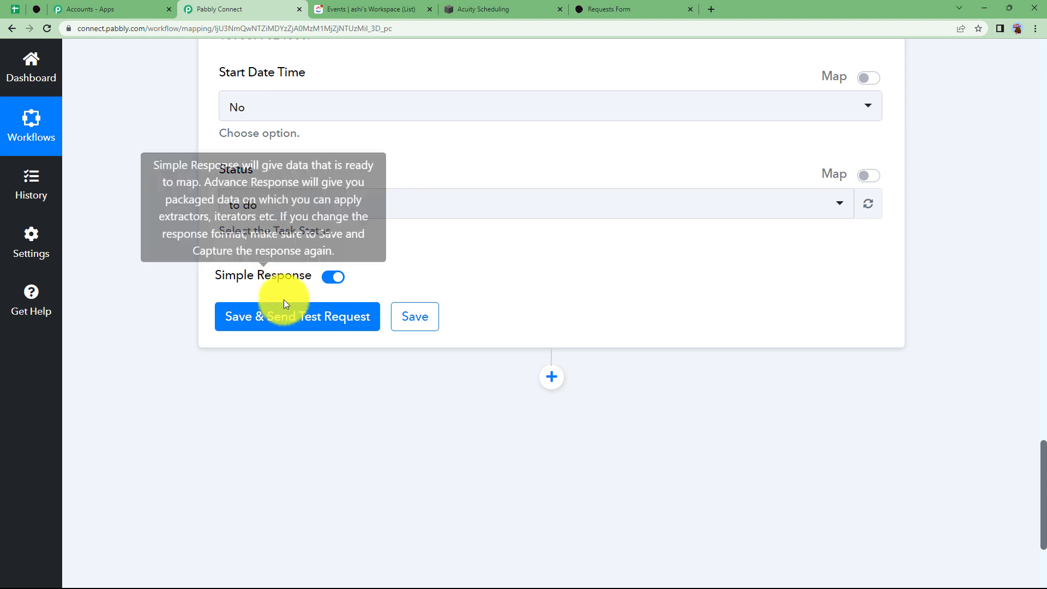
# Test the step, confirming it returns task 'Appointment with the Doctor' with status to do, then collapse it
pyautogui.click(280, 316)
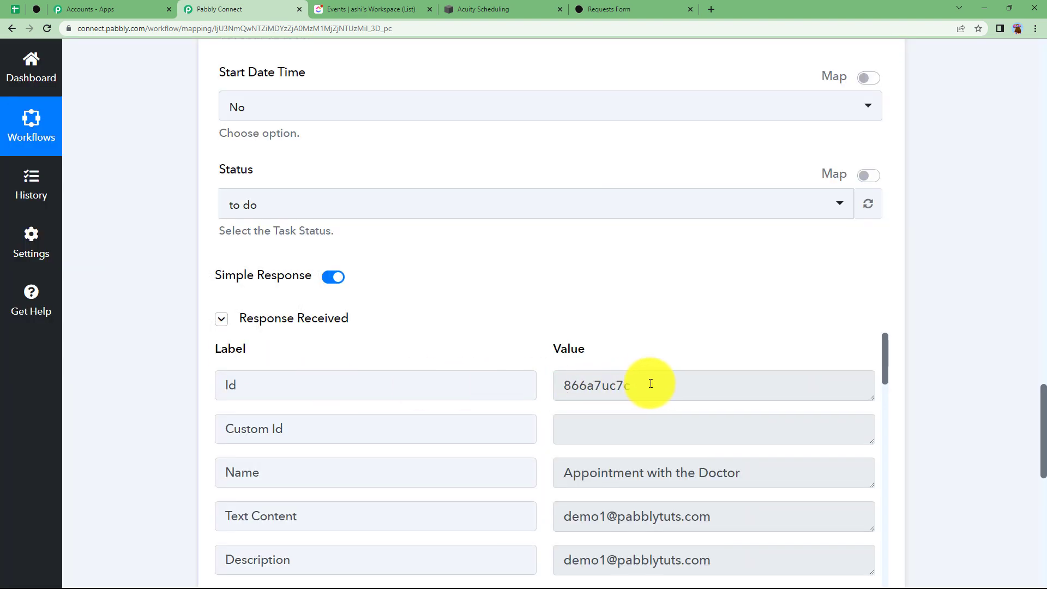
pyautogui.moveTo(651, 383); pyautogui.dragTo(532, 395)
pyautogui.click(519, 358)
pyautogui.scroll(-10, 453, 423)
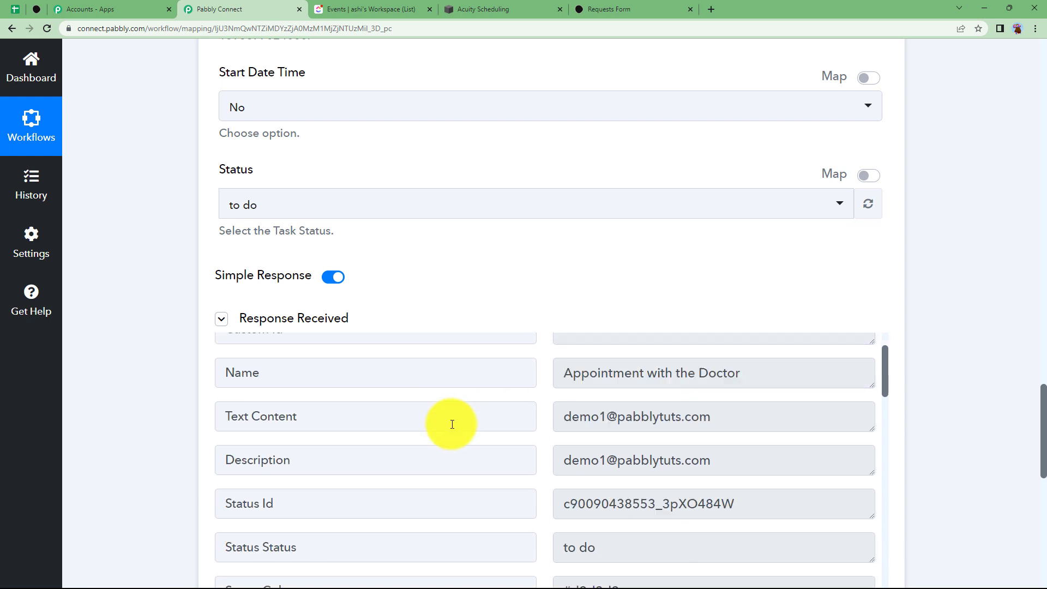
pyautogui.scroll(-3, 452, 425)
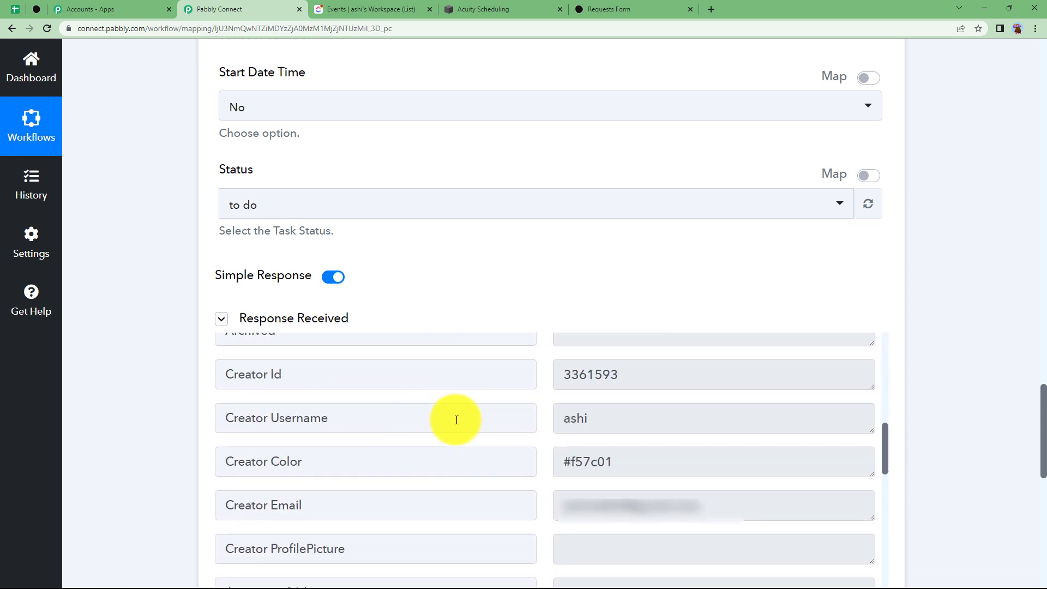
pyautogui.scroll(-10, 457, 420)
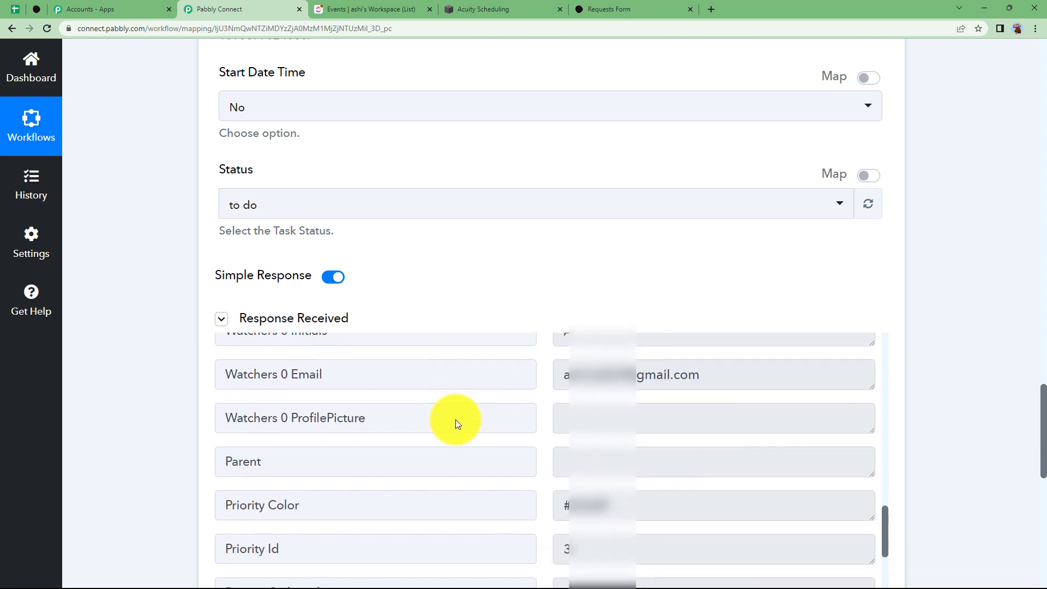
pyautogui.scroll(15, 456, 424)
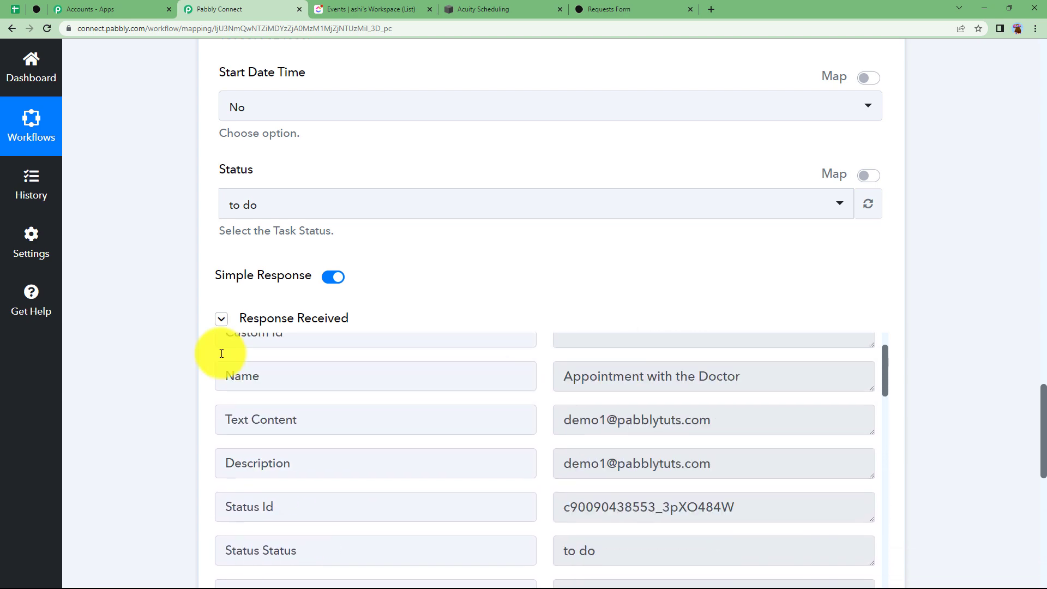
pyautogui.scroll(20, 167, 329)
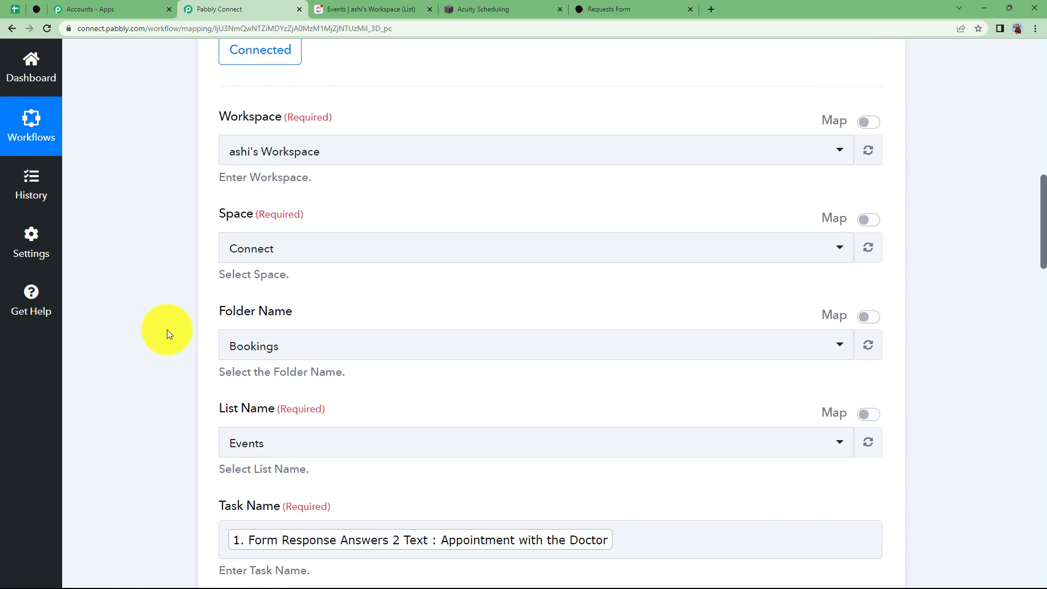
pyautogui.scroll(8, 166, 330)
pyautogui.click(376, 301)
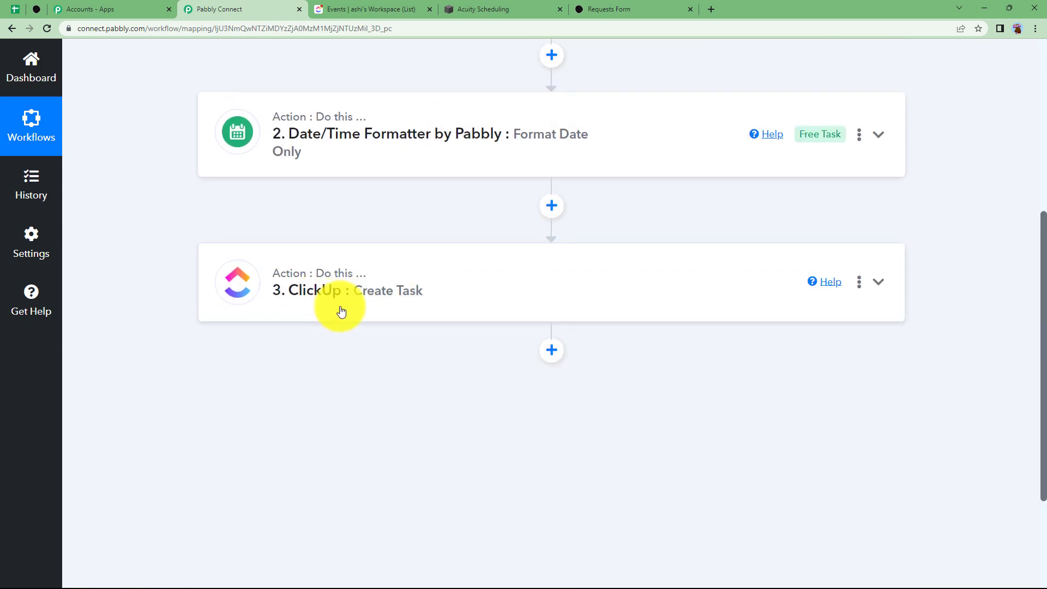
# Add a Gmail step after ClickUp using the Send Email action
pyautogui.click(552, 350)
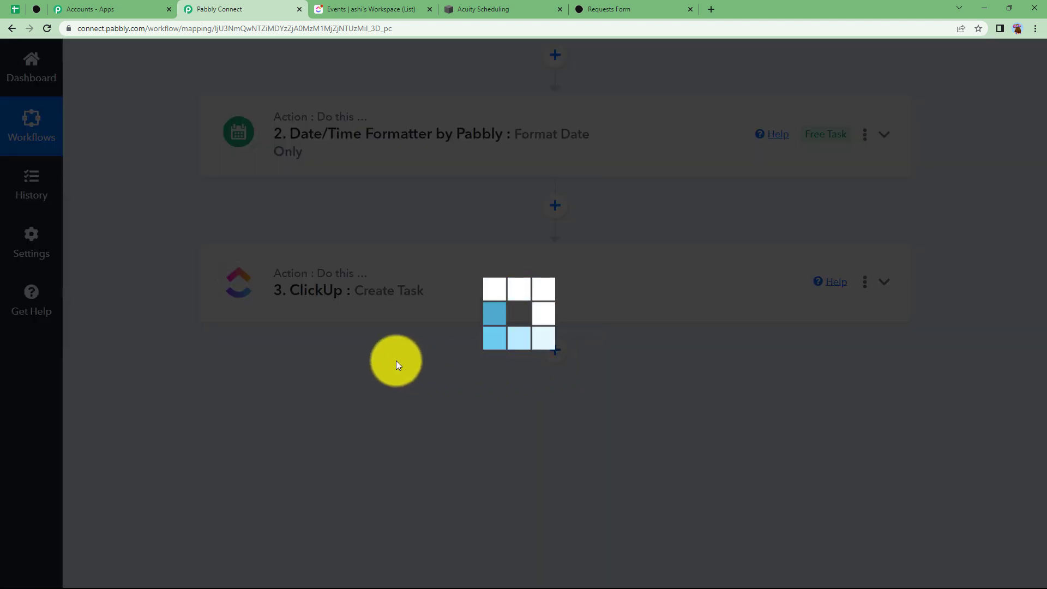
pyautogui.write('gmail')
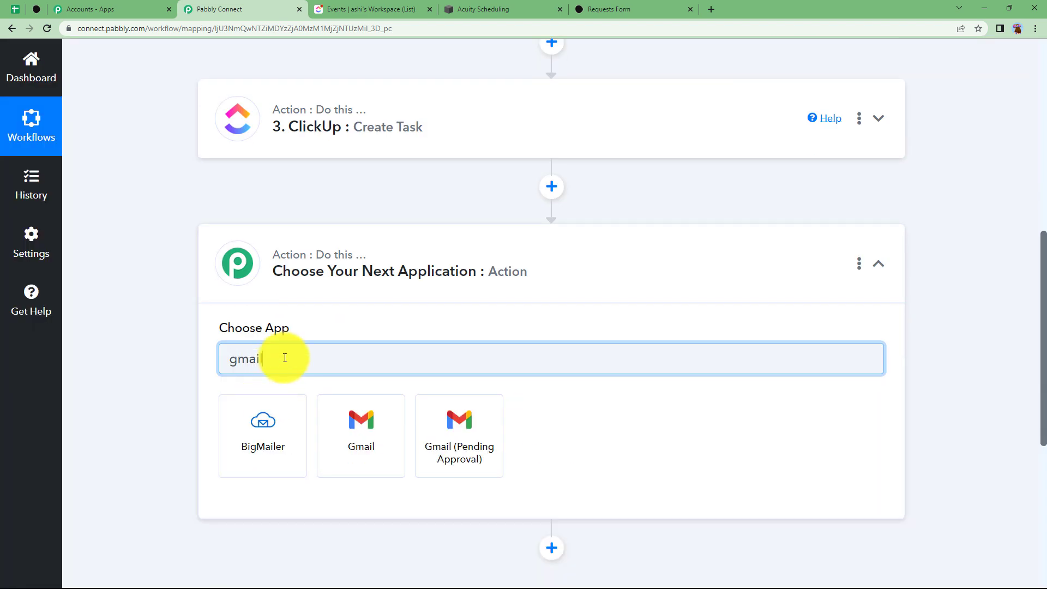
pyautogui.click(341, 412)
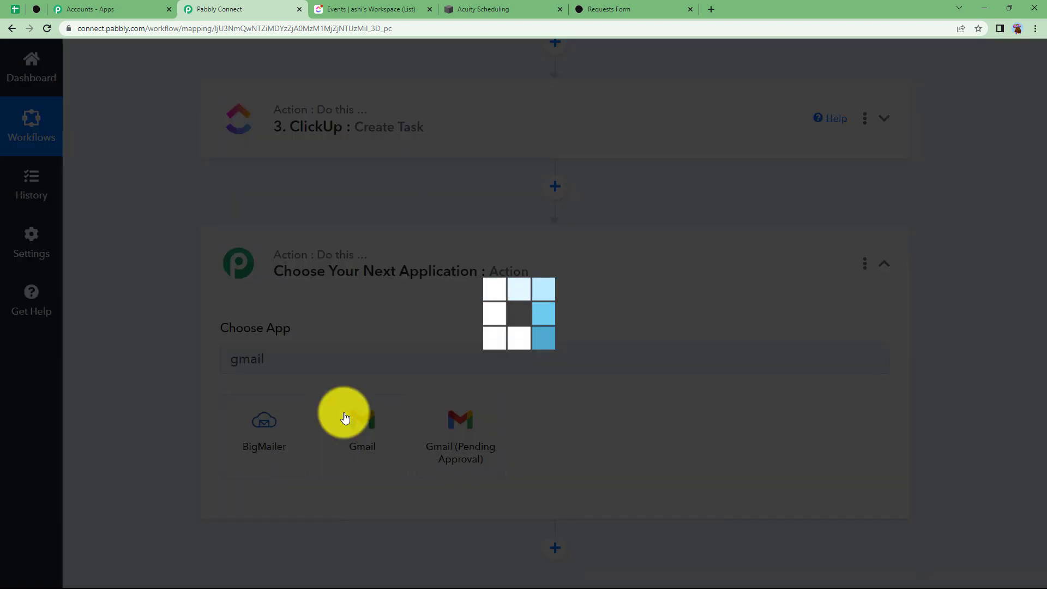
pyautogui.click(235, 423)
pyautogui.click(275, 499)
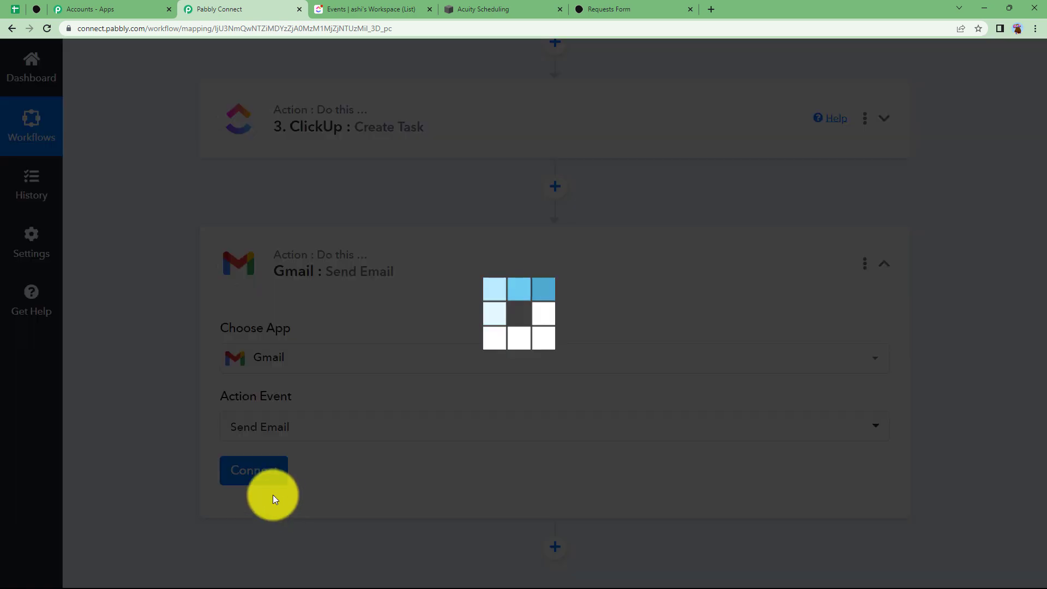
pyautogui.scroll(-2, 173, 423)
# Authorize a new Gmail connection by picking the Google account and allowing access
pyautogui.click(253, 366)
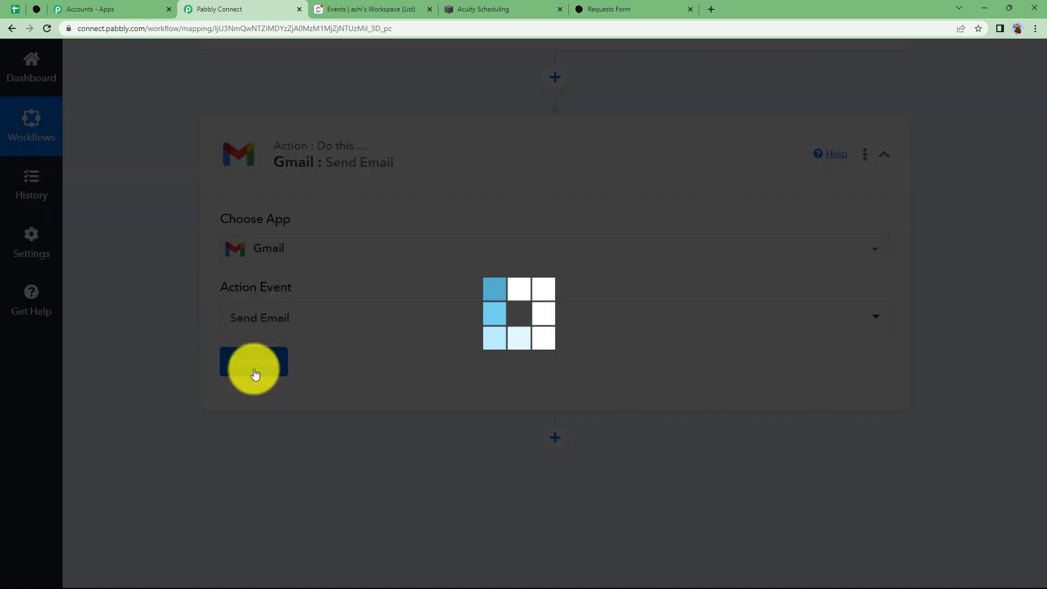
pyautogui.click(547, 195)
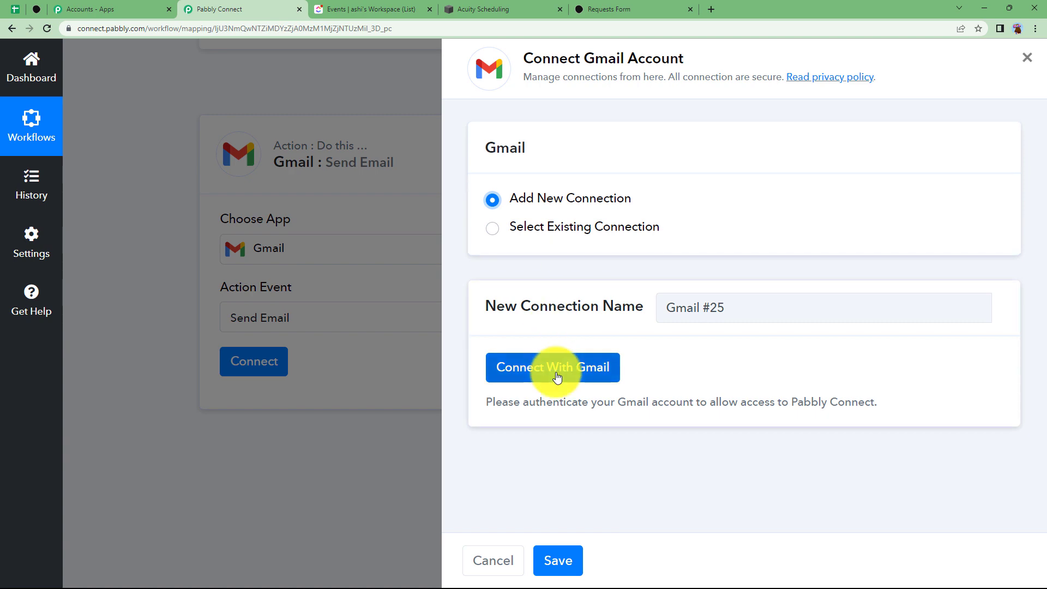
pyautogui.click(554, 377)
pyautogui.click(169, 228)
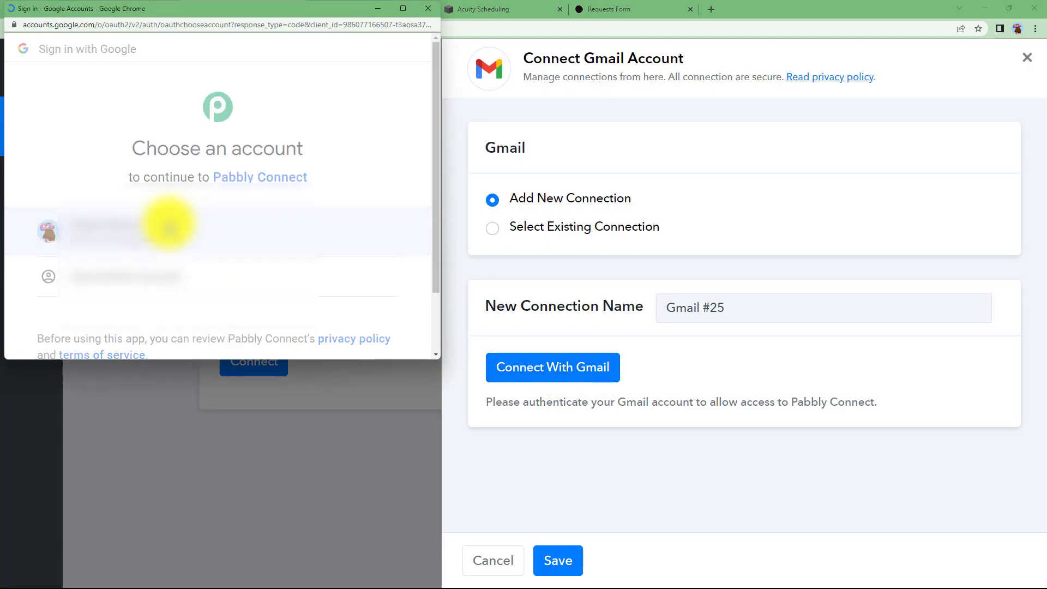
pyautogui.scroll(-2, 291, 267)
pyautogui.scroll(-6, 336, 320)
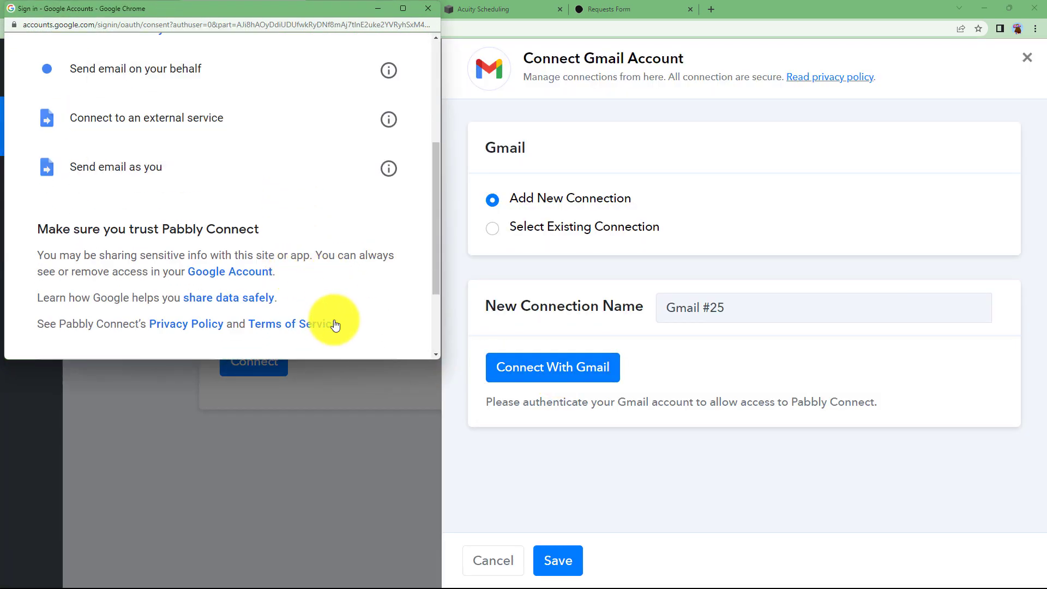
pyautogui.click(339, 268)
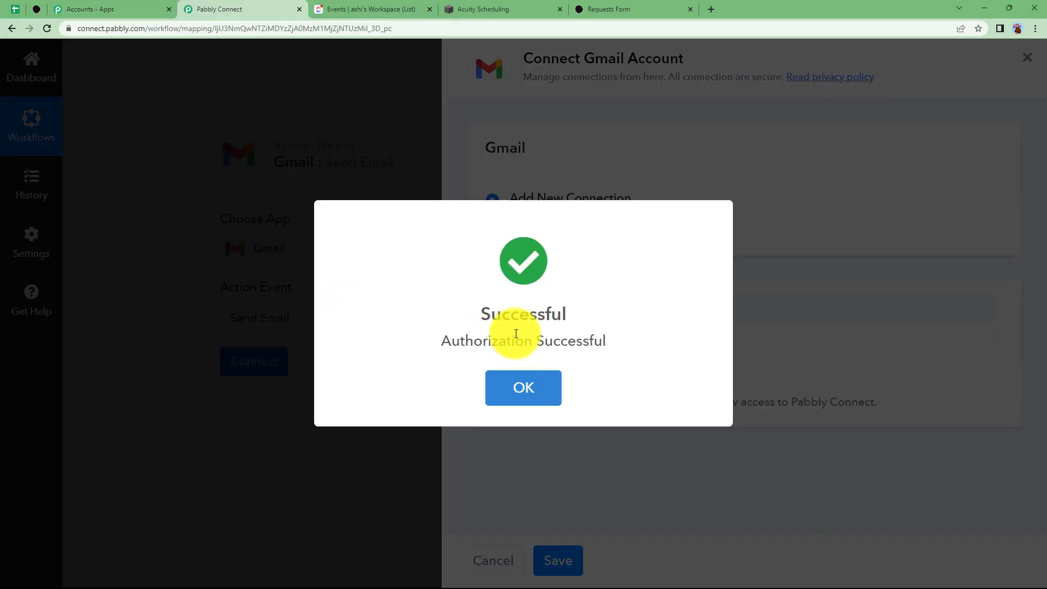
pyautogui.click(521, 387)
pyautogui.scroll(-3, 231, 394)
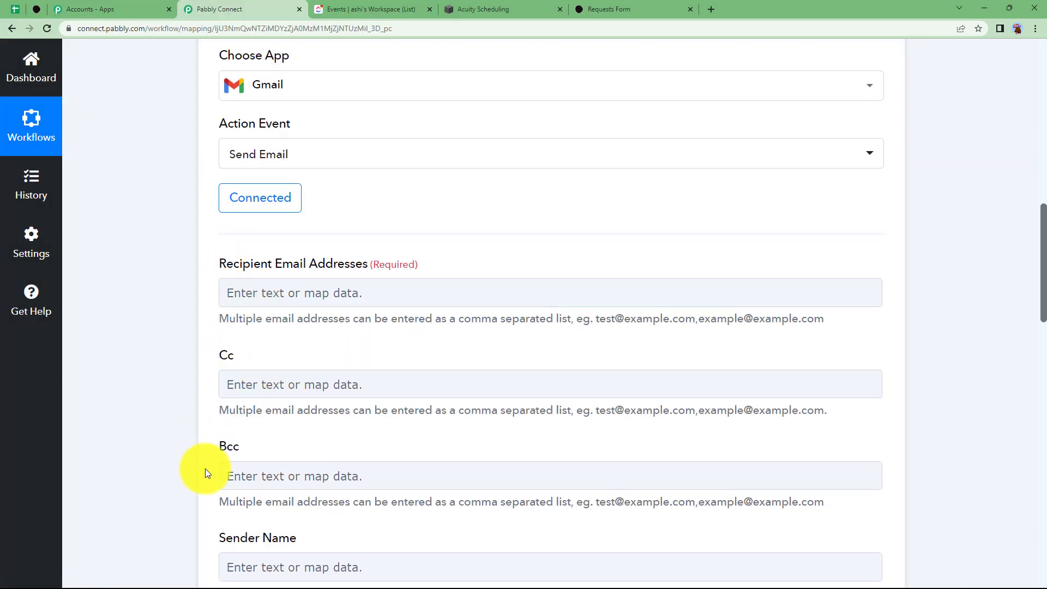
# Map the form's email answer into the email recipient addresses
pyautogui.click(293, 289)
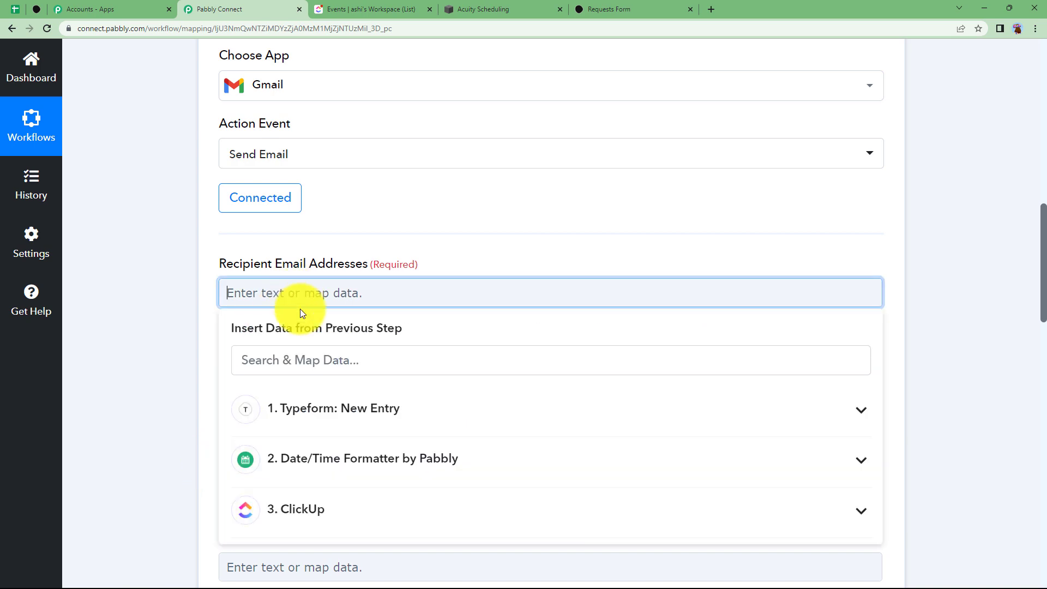
pyautogui.write('@')
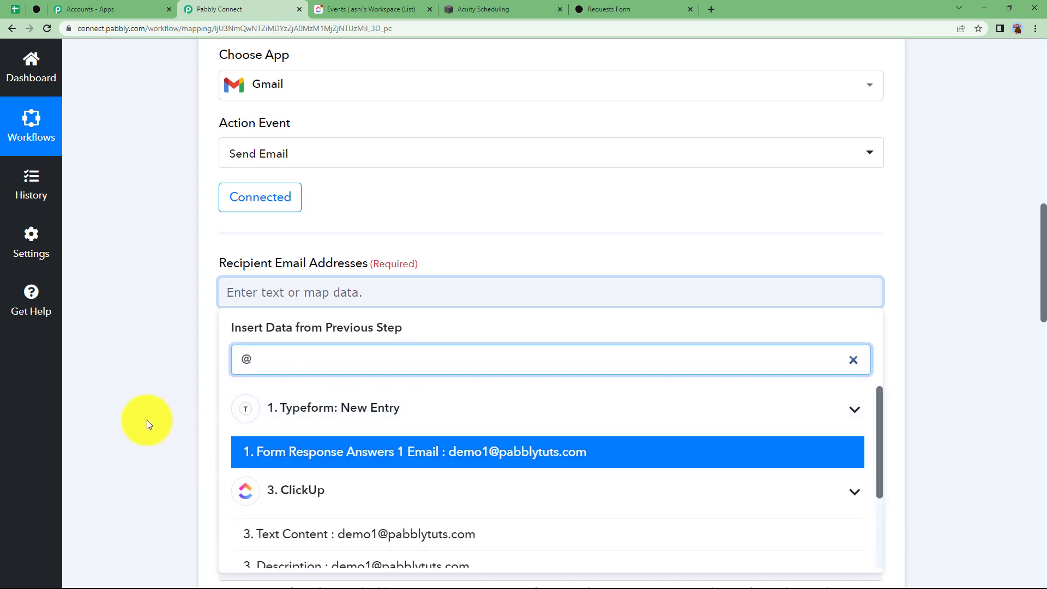
pyautogui.scroll(-4, 330, 329)
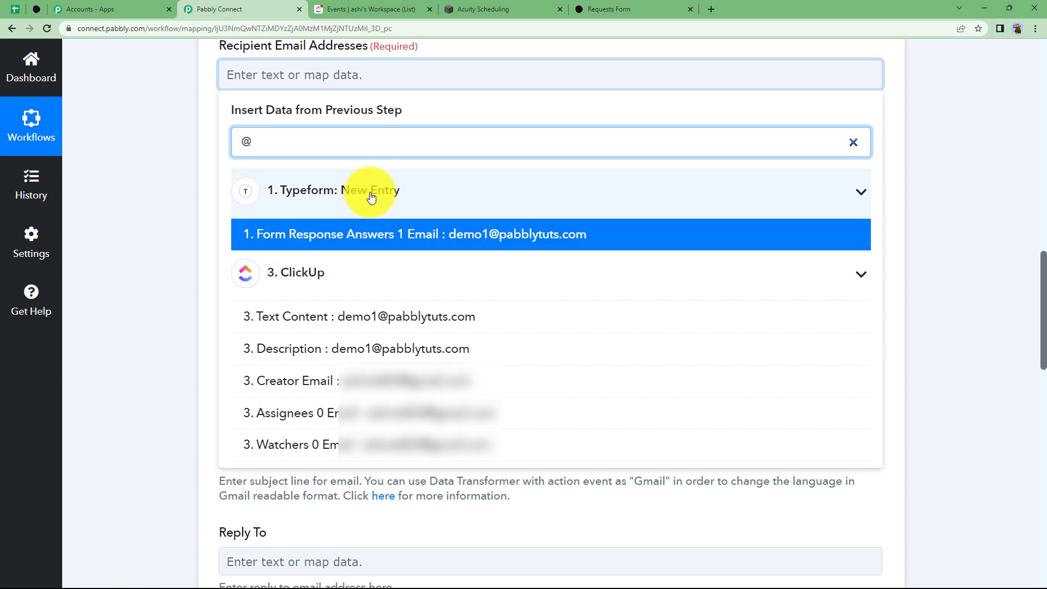
pyautogui.click(376, 241)
pyautogui.click(133, 240)
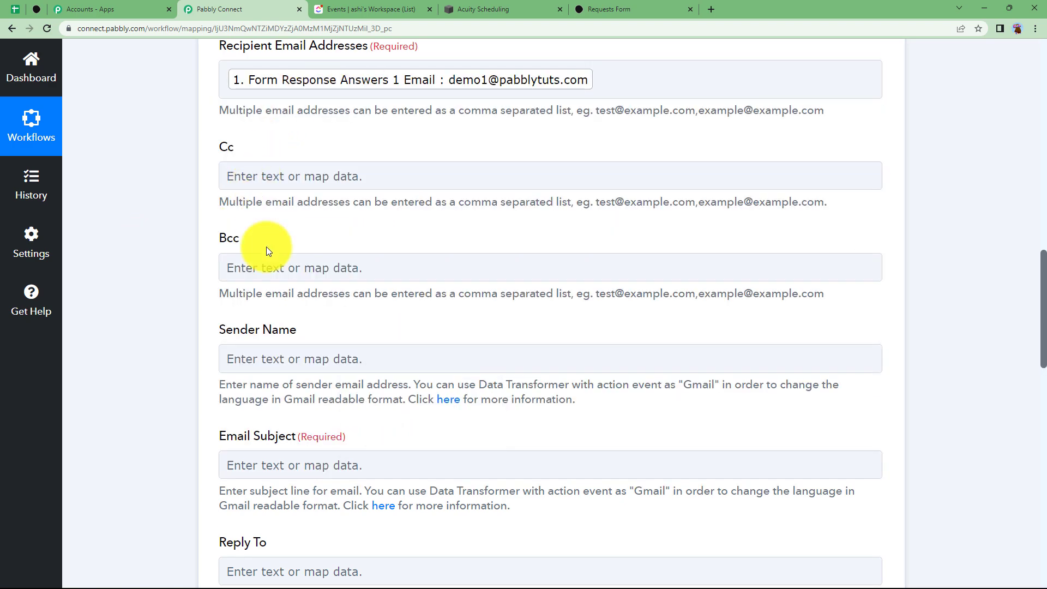
# Map the Typeform form title (Requests Form) into Sender Name
pyautogui.scroll(-2, 210, 318)
pyautogui.click(257, 250)
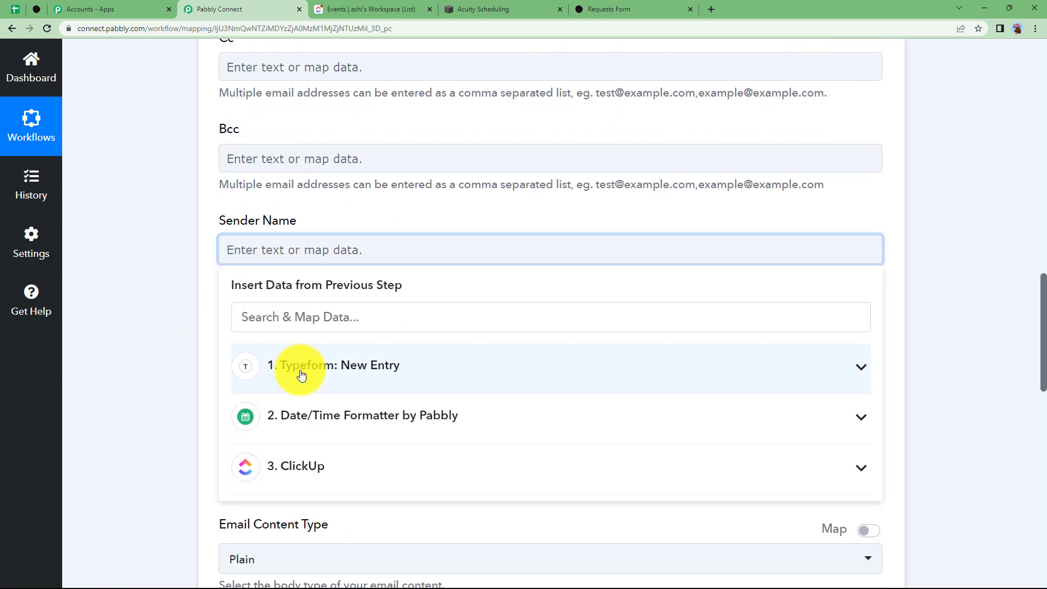
pyautogui.click(301, 374)
pyautogui.scroll(-4, 330, 405)
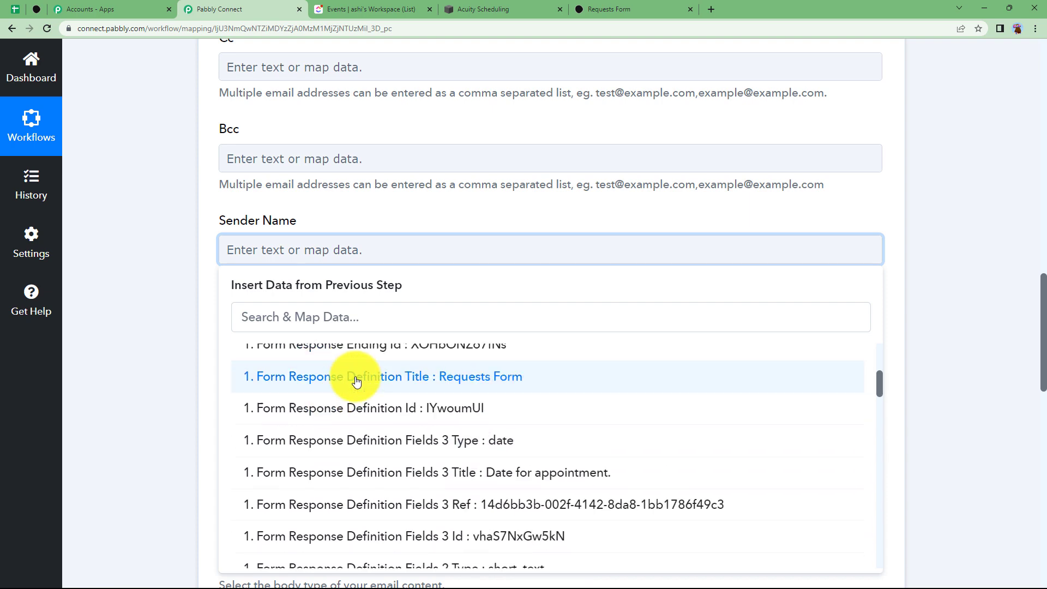
pyautogui.click(357, 381)
pyautogui.click(214, 305)
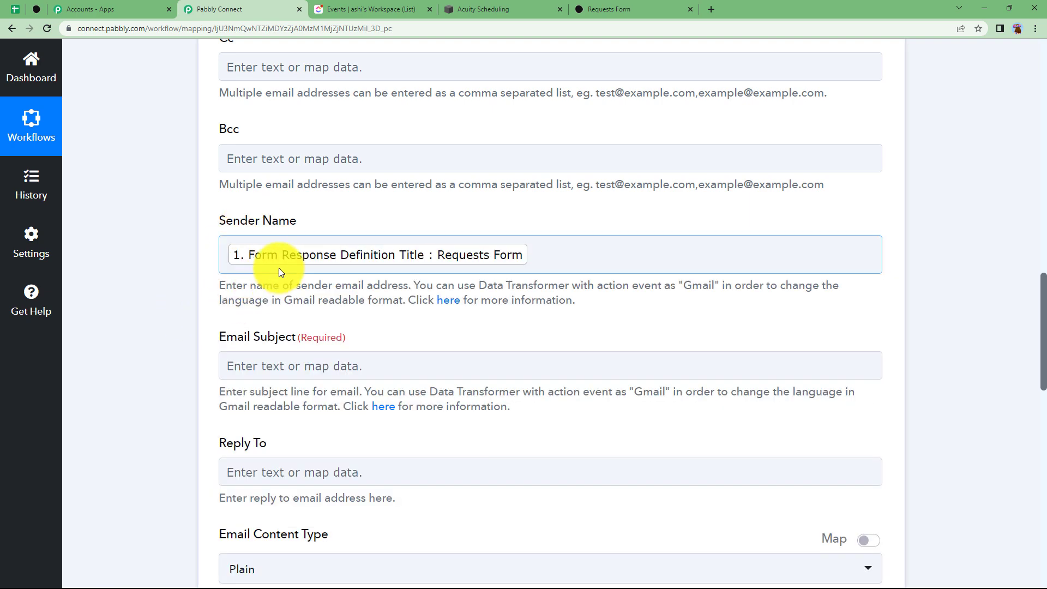
# Map the appointment request text 'Appointment with the Doctor' into Email Subject
pyautogui.click(263, 364)
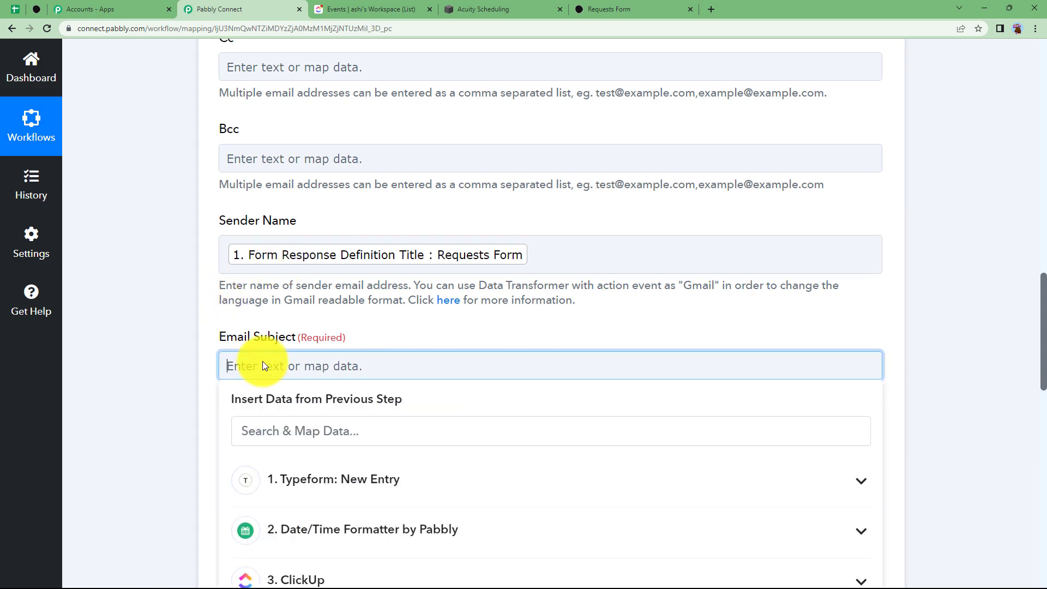
pyautogui.scroll(-2, 289, 470)
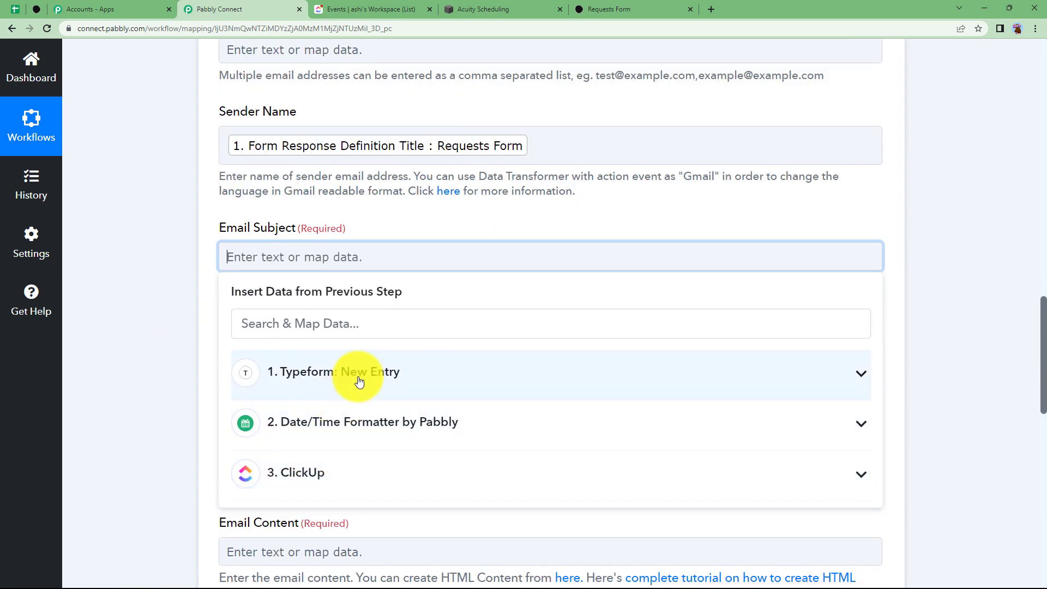
pyautogui.click(365, 385)
pyautogui.scroll(-10, 374, 437)
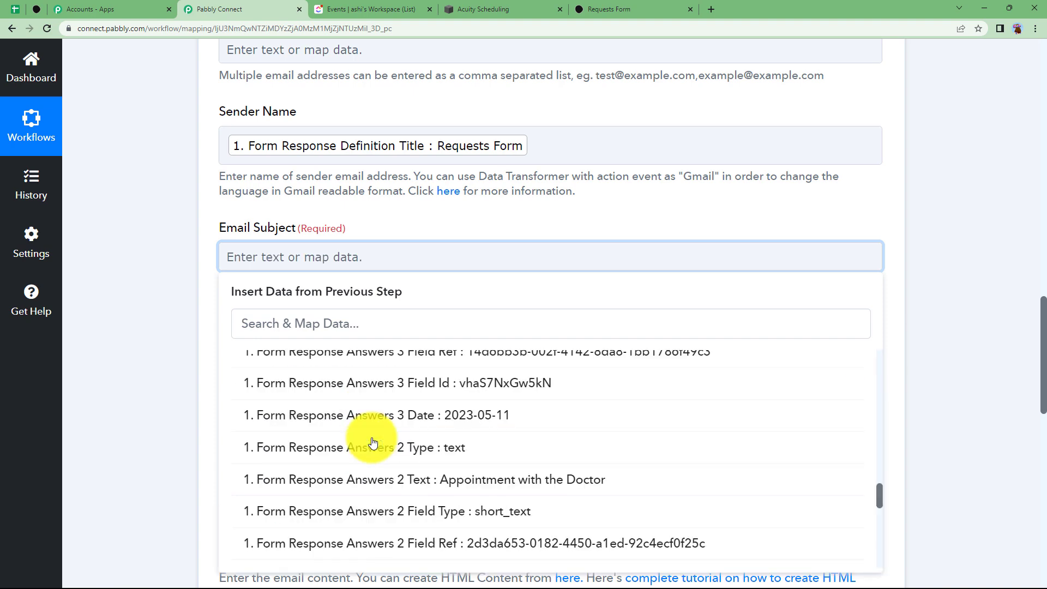
pyautogui.click(371, 375)
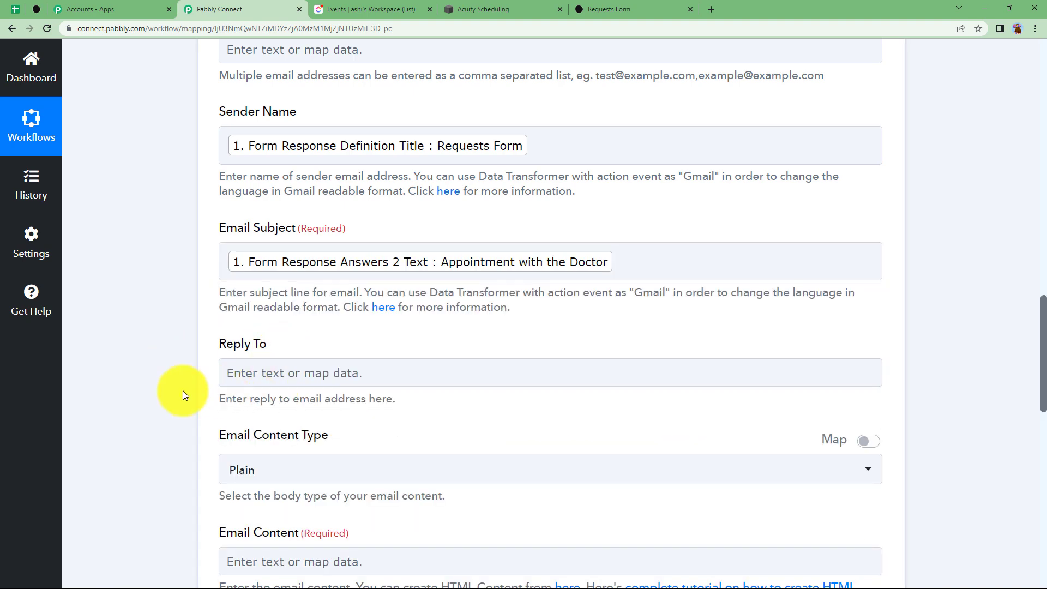
pyautogui.scroll(-5, 182, 391)
pyautogui.click(279, 301)
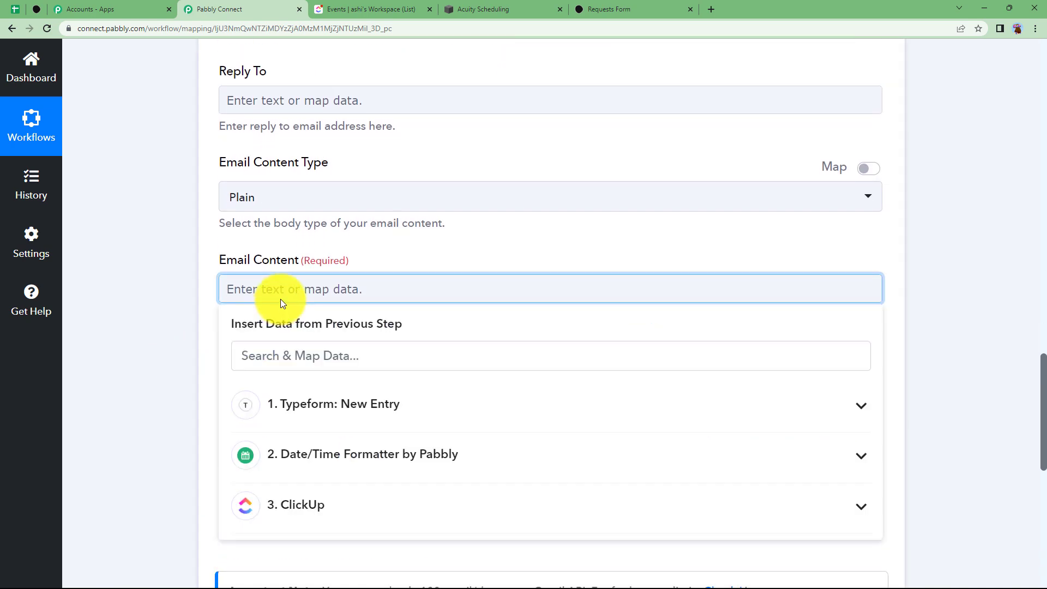
# Type 'Dear Client,' and the booking-link sentence asking the client to use their id for reference
pyautogui.write('Dear Client,')
pyautogui.press('Return')
pyautogui.press('Return')
pyautogui.write('You can book your appointment via the link given below. Please use your id for reference:')
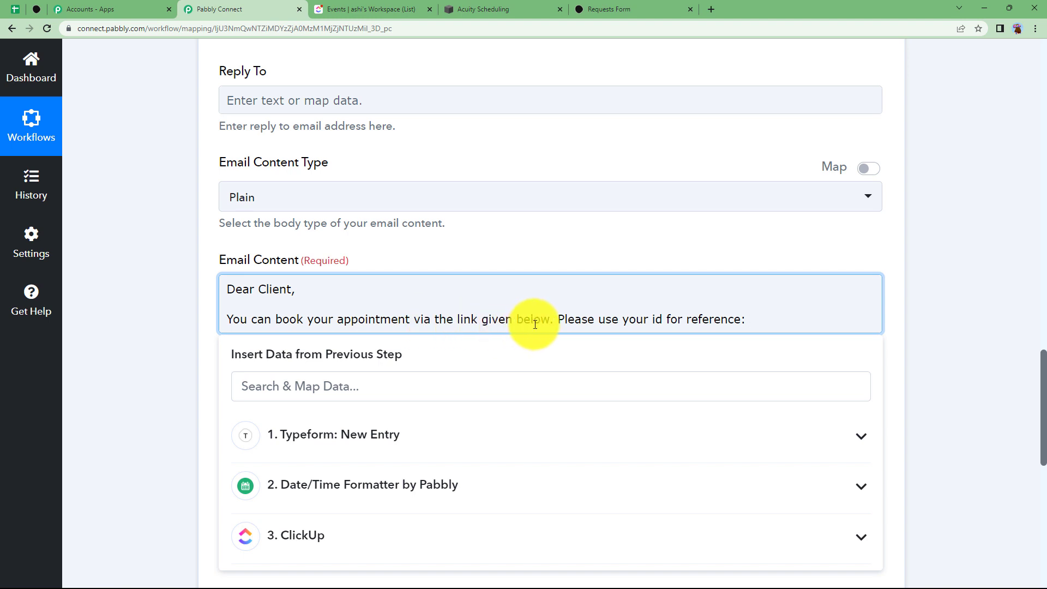
pyautogui.click(497, 8)
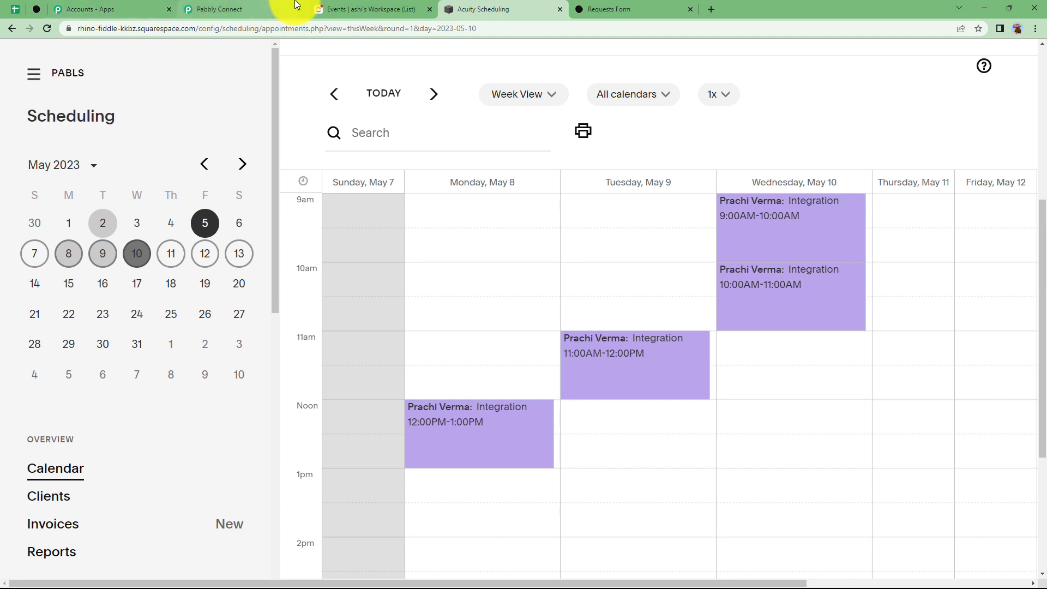
# Go back from the Acuity May 7–12 week calendar to the Pabbly Connect email setup
pyautogui.click(273, 10)
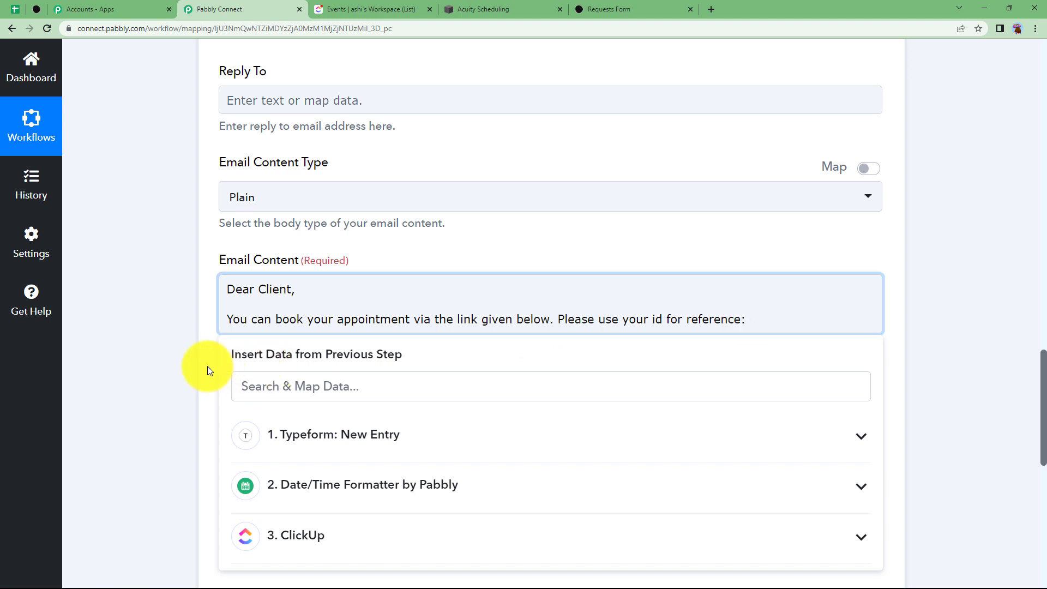
# Insert the ClickUp task Id, paste the Acuity scheduling link, and add 'Thanks and Regards' to the body
pyautogui.scroll(-3, 209, 367)
pyautogui.click(326, 371)
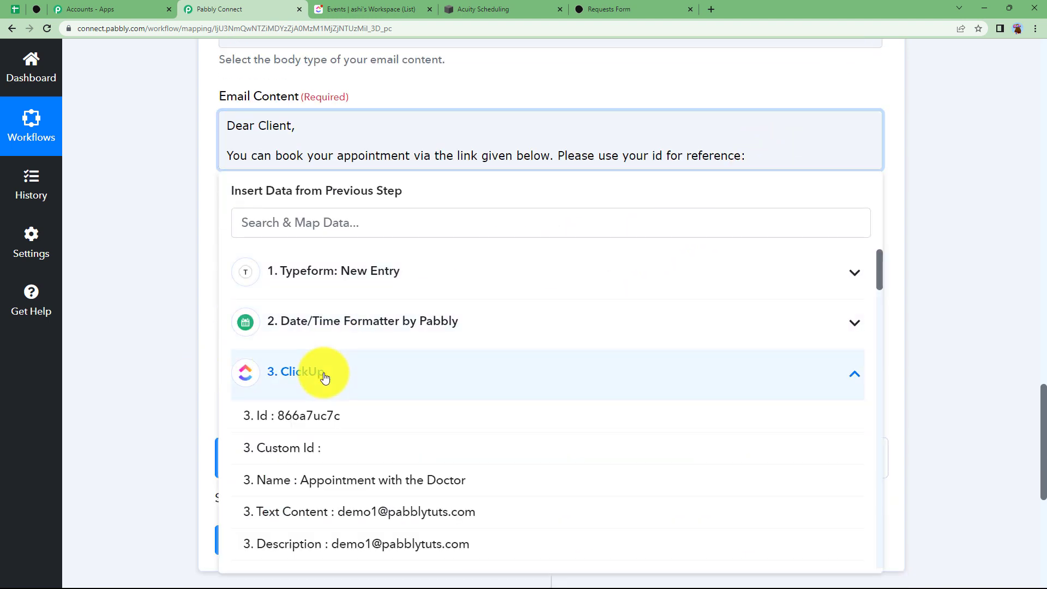
pyautogui.click(299, 419)
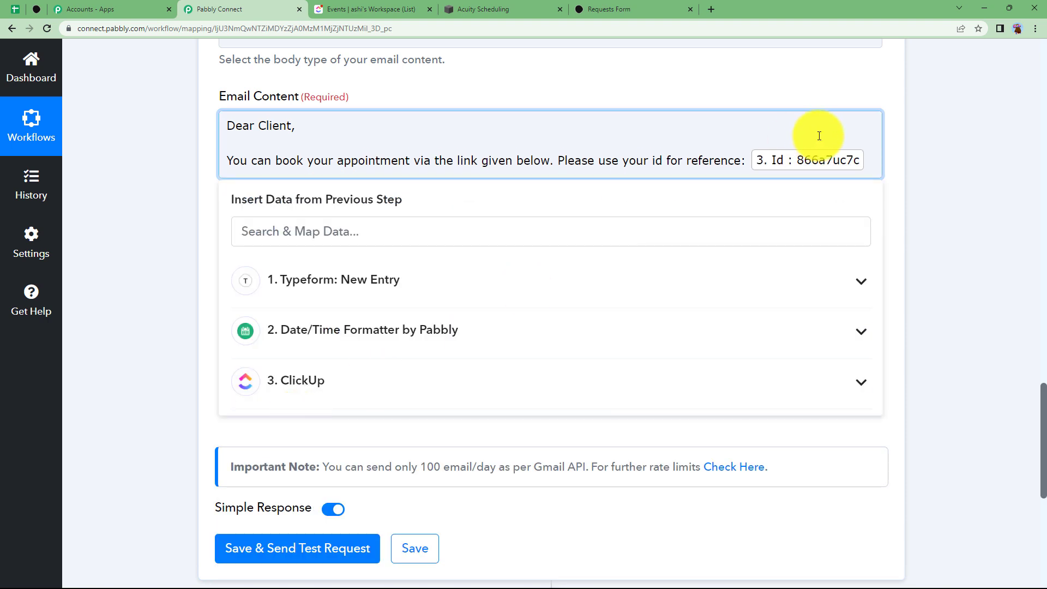
pyautogui.press('Return')
pyautogui.press('Return')
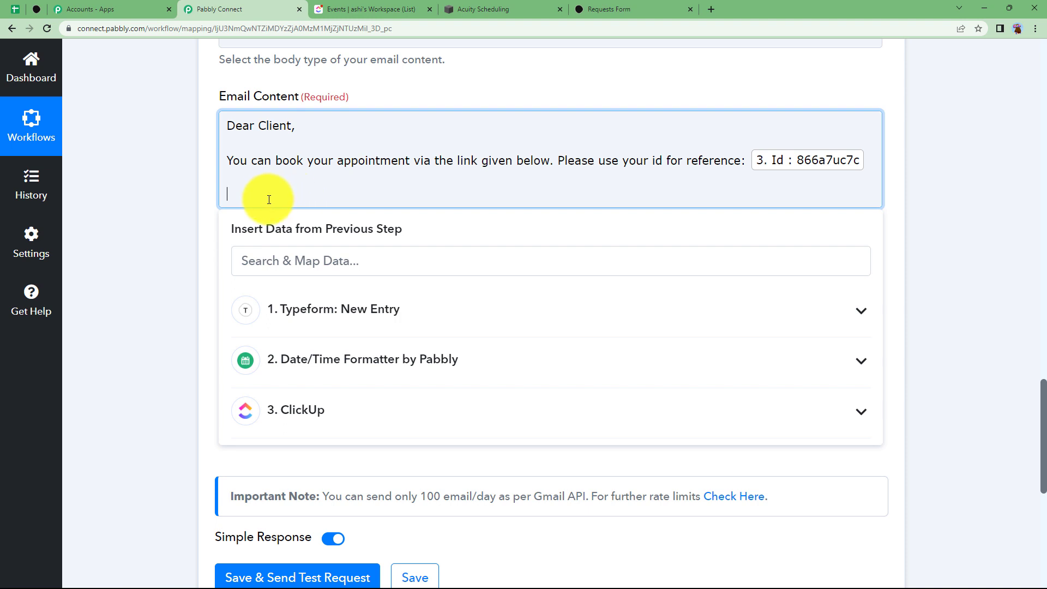
pyautogui.write('https://pabls.as.me/schedule.php?owner=29135651&')
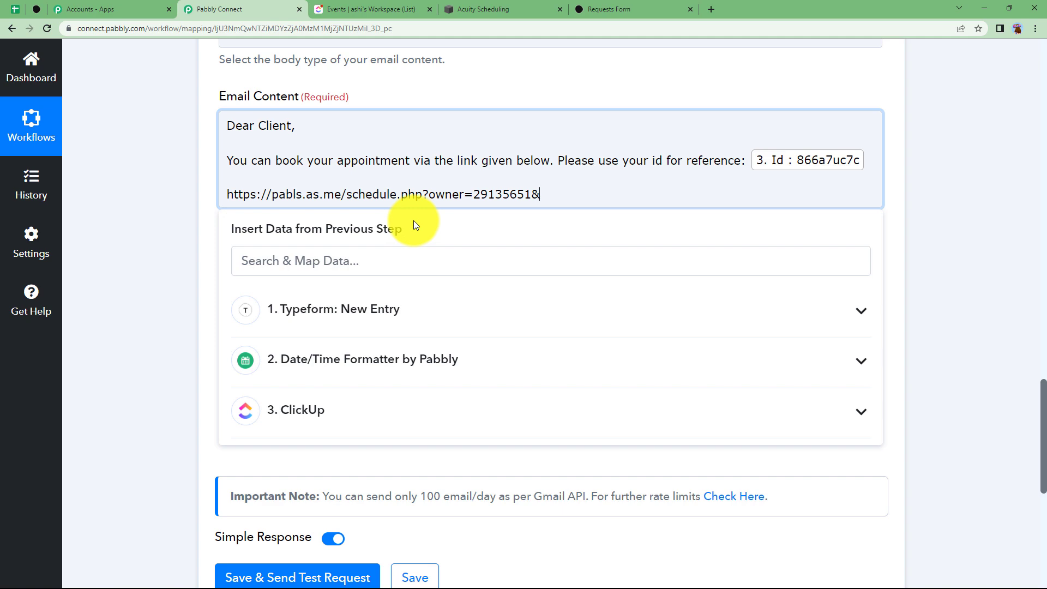
pyautogui.press('Return')
pyautogui.write('Thanks and Regards')
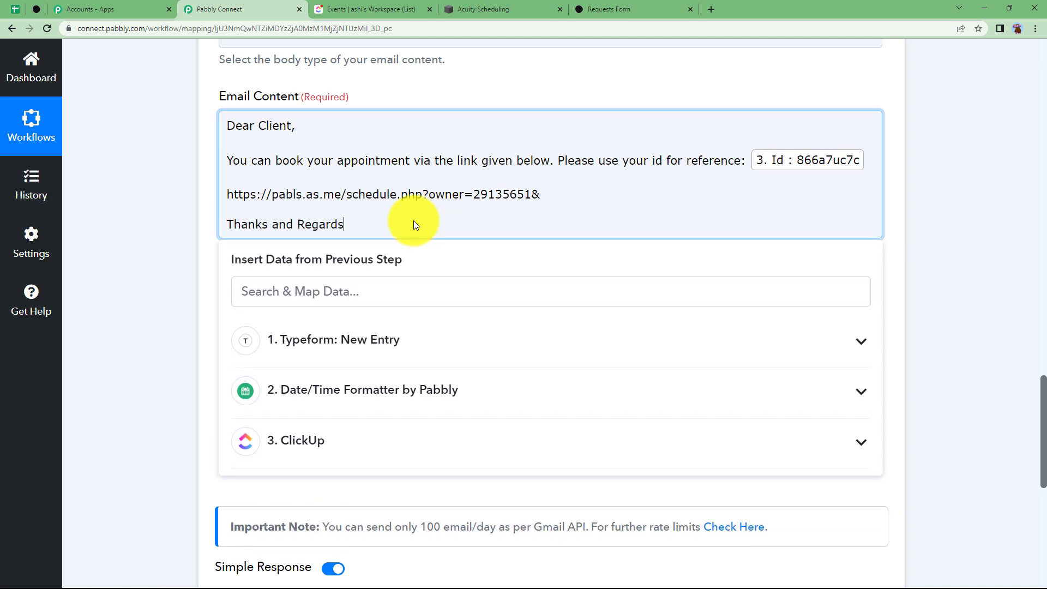
# Test-send the Gmail email, confirm status 'sent' with 1495 quota left, then collapse the step
pyautogui.click(195, 241)
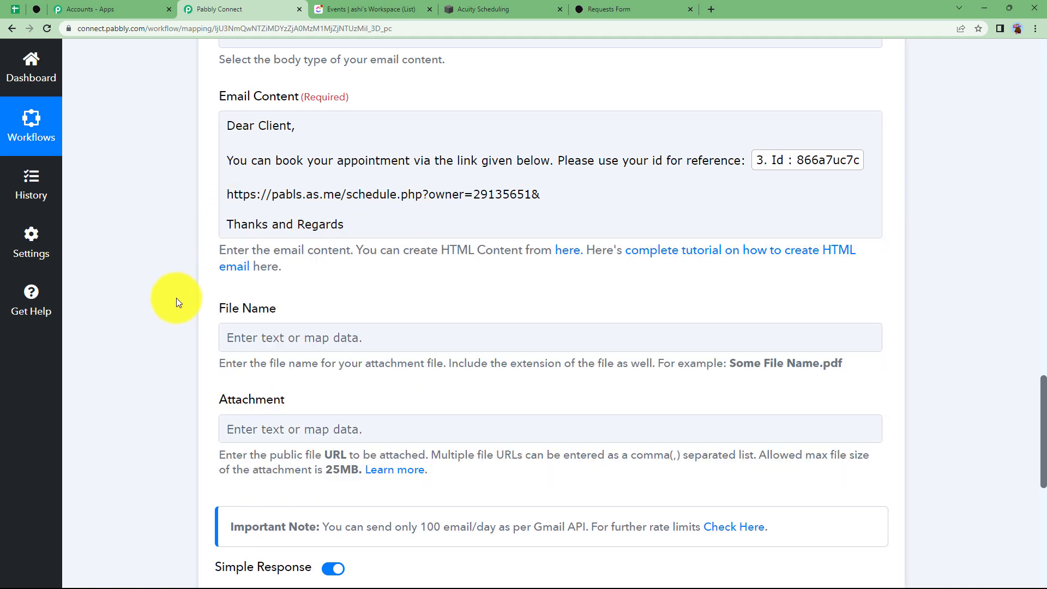
pyautogui.scroll(-3, 176, 297)
pyautogui.click(256, 457)
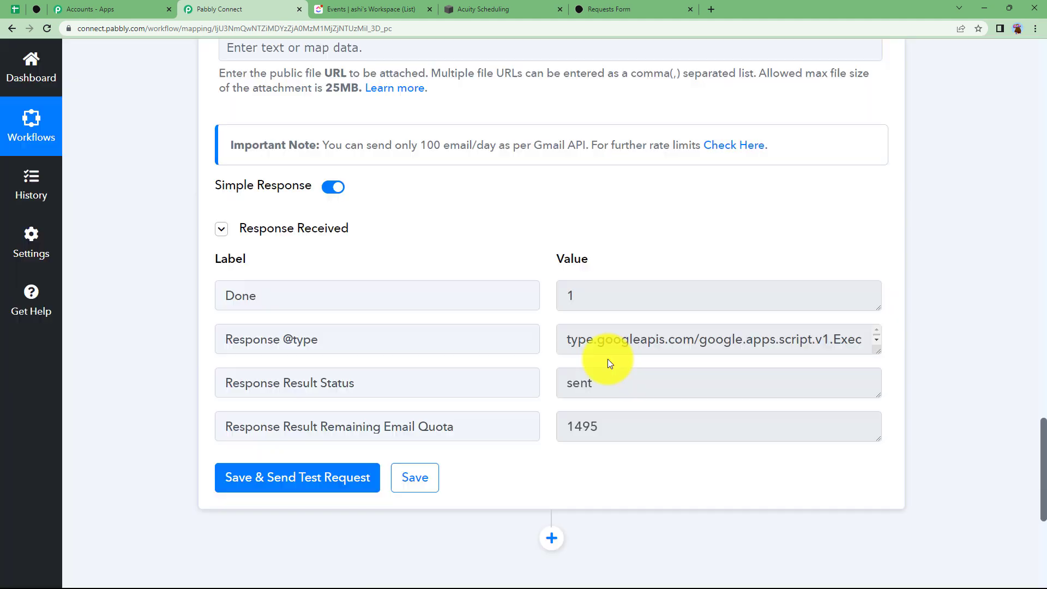
pyautogui.moveTo(611, 384); pyautogui.dragTo(539, 398)
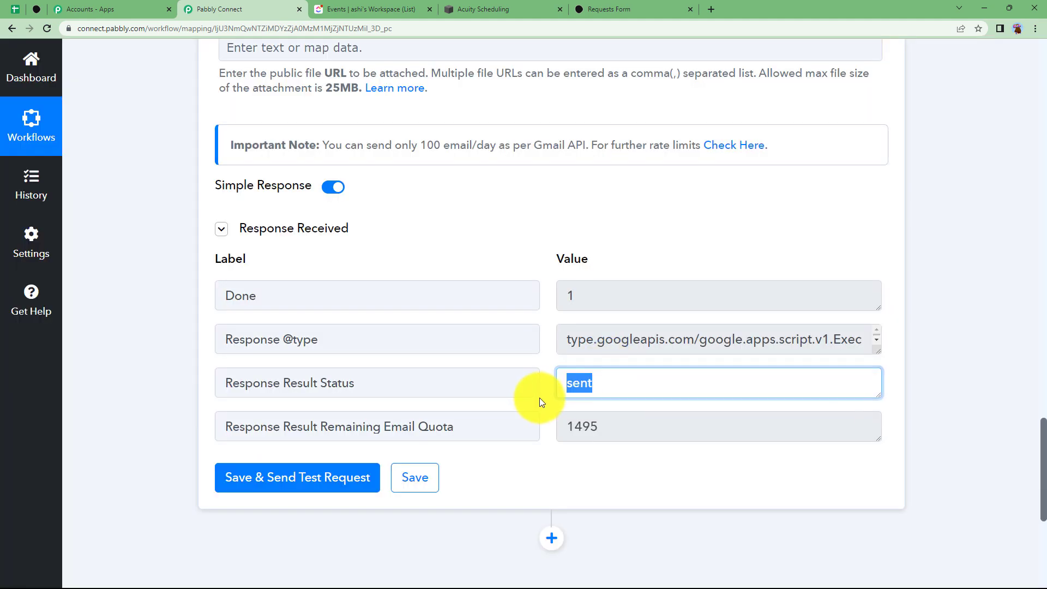
pyautogui.moveTo(581, 305); pyautogui.dragTo(547, 315)
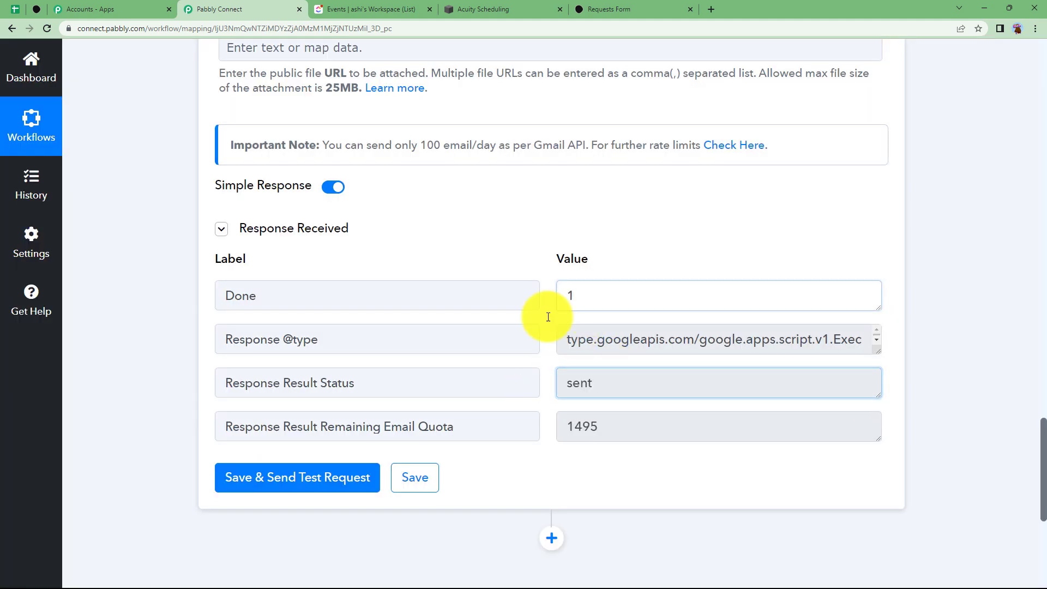
pyautogui.click(541, 467)
pyautogui.scroll(20, 531, 363)
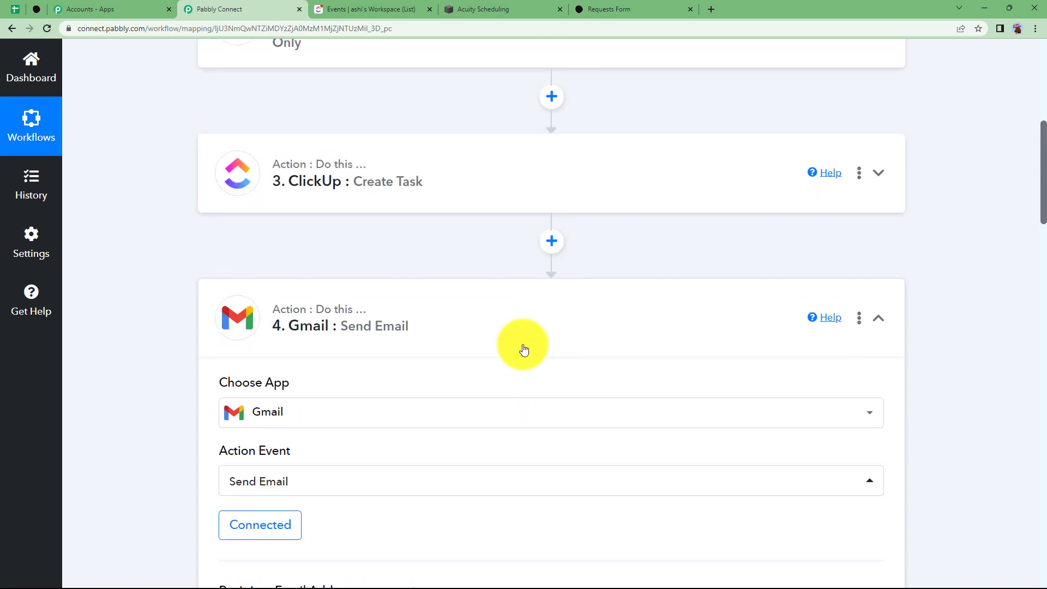
pyautogui.click(523, 350)
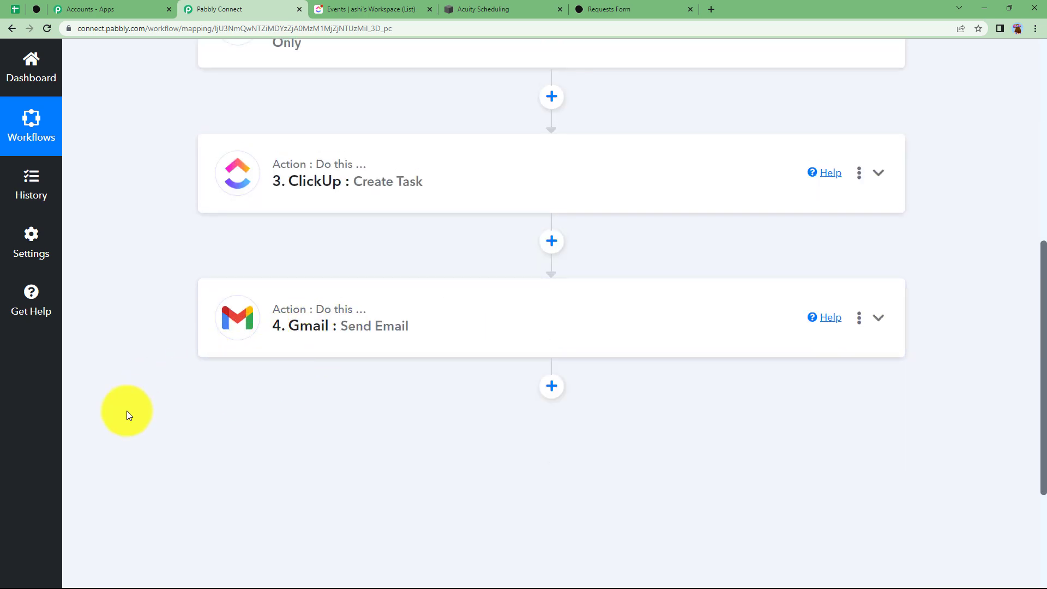
pyautogui.scroll(3, 127, 411)
# Scroll back to the top of the finished workflow and return to the Dashboard
pyautogui.scroll(1, 126, 411)
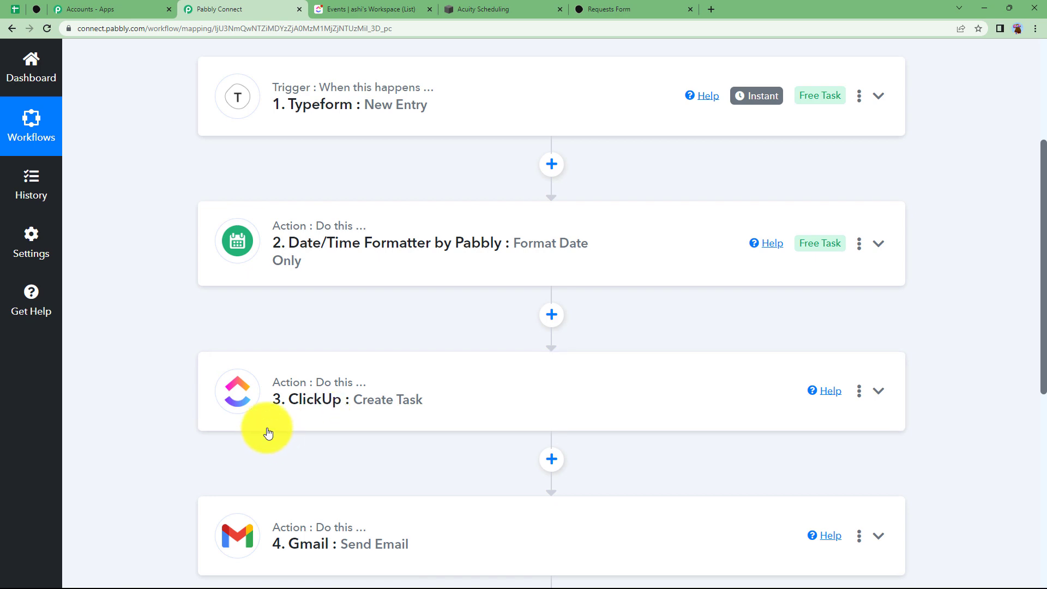
pyautogui.scroll(4, 352, 382)
pyautogui.scroll(-3, 353, 379)
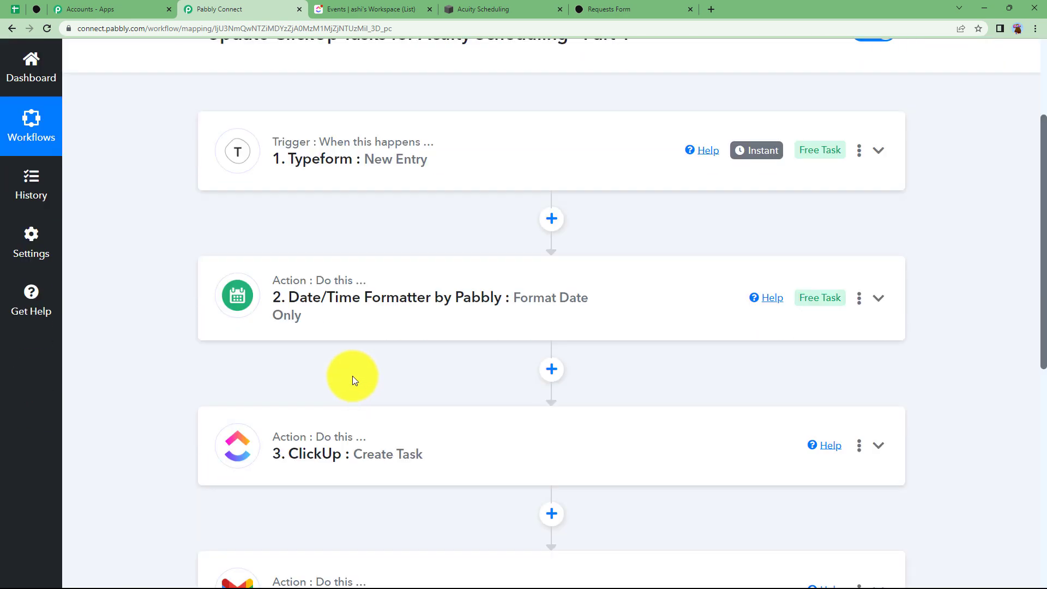
pyautogui.click(31, 61)
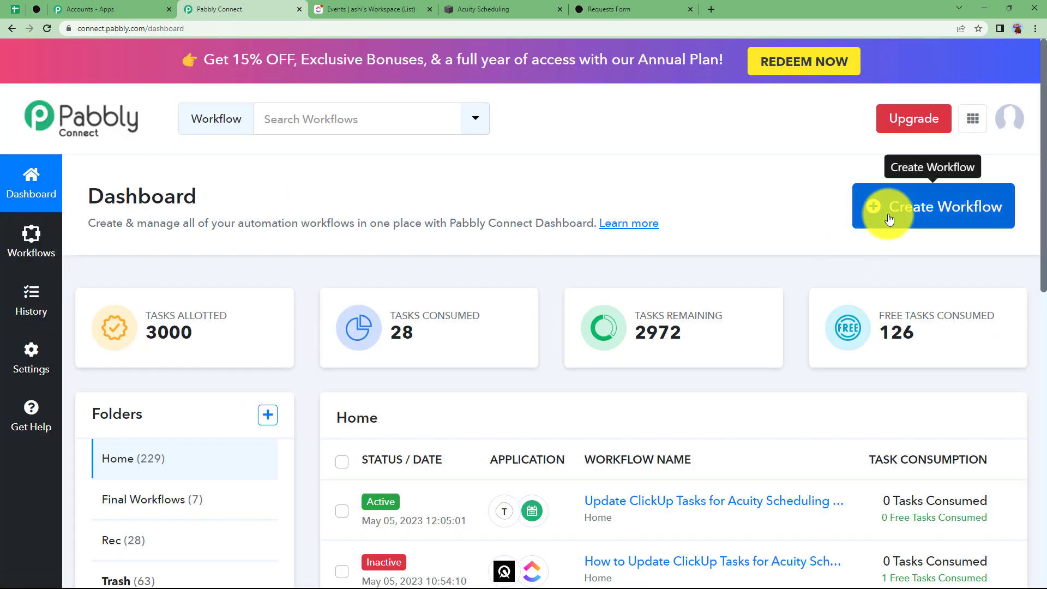
# Create the workflow 'Update ClickUp Tasks for Acuity Scheduling - Part 2' and search 'Acuit' for the trigger app
pyautogui.click(890, 220)
pyautogui.click(476, 322)
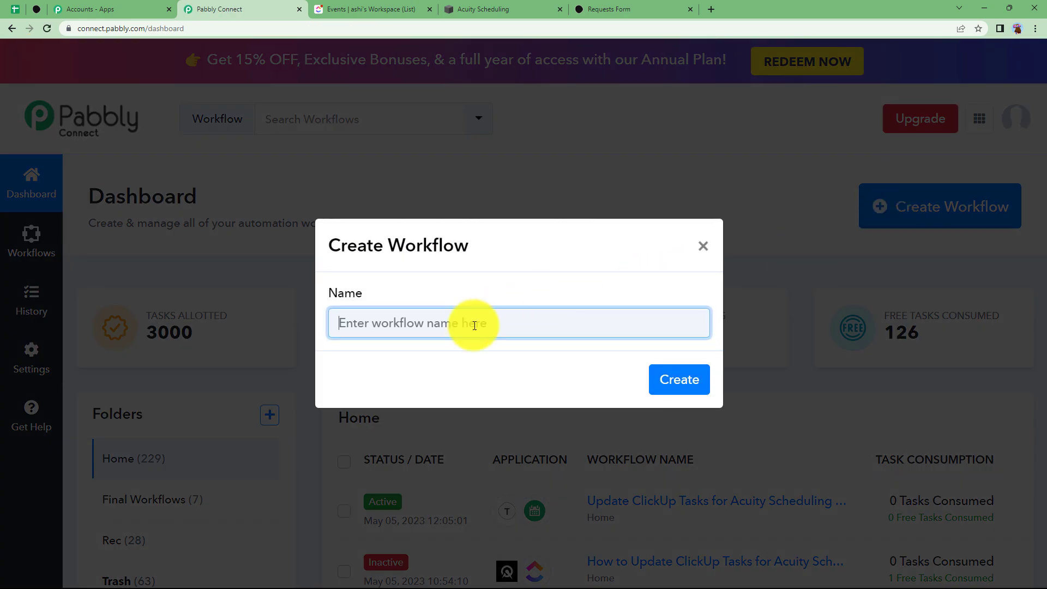
pyautogui.write('Update ClickUp Tasks for Acuity Scheduling - Part 2')
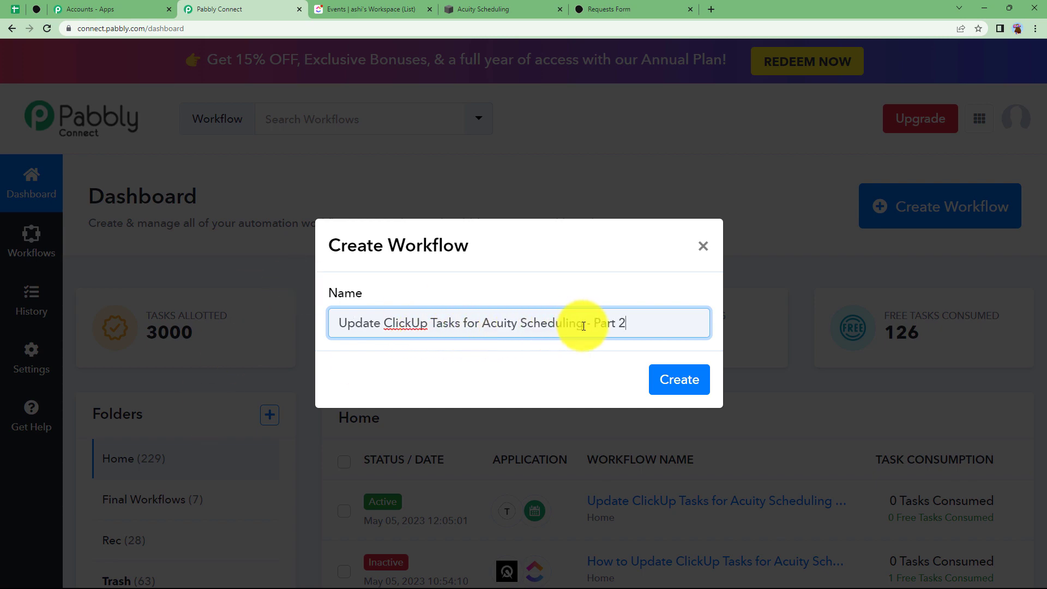
pyautogui.click(672, 378)
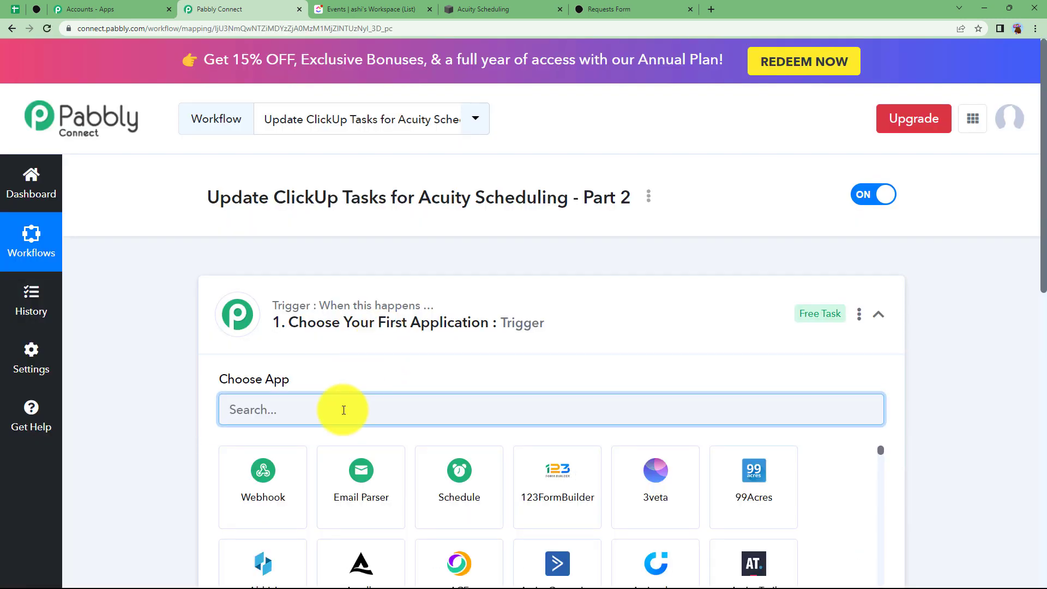
pyautogui.write('Acuity')
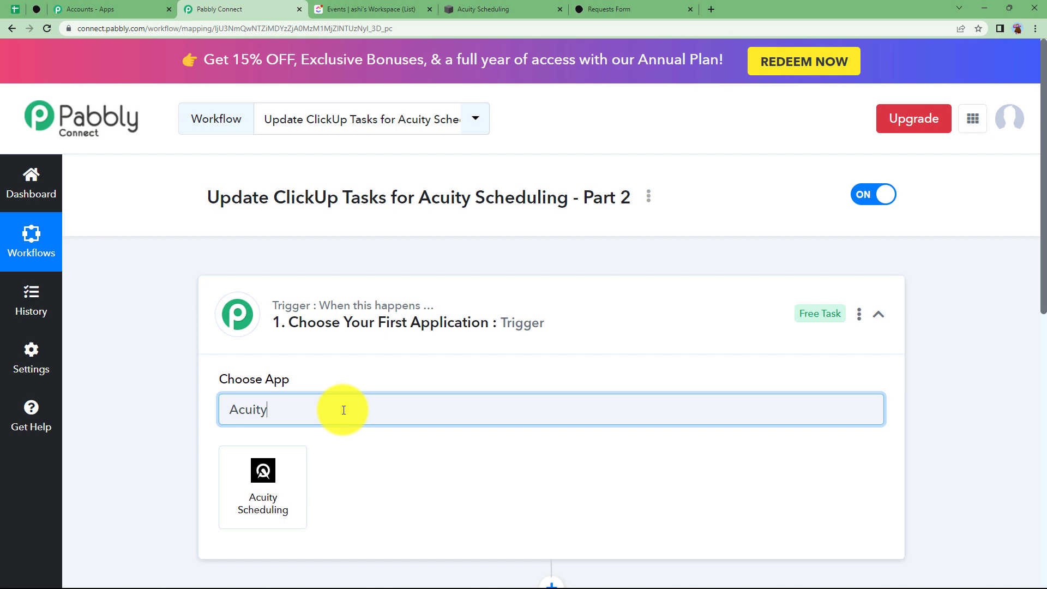
# Set the trigger to Acuity Scheduling's New Appointment event
pyautogui.click(276, 475)
pyautogui.click(283, 316)
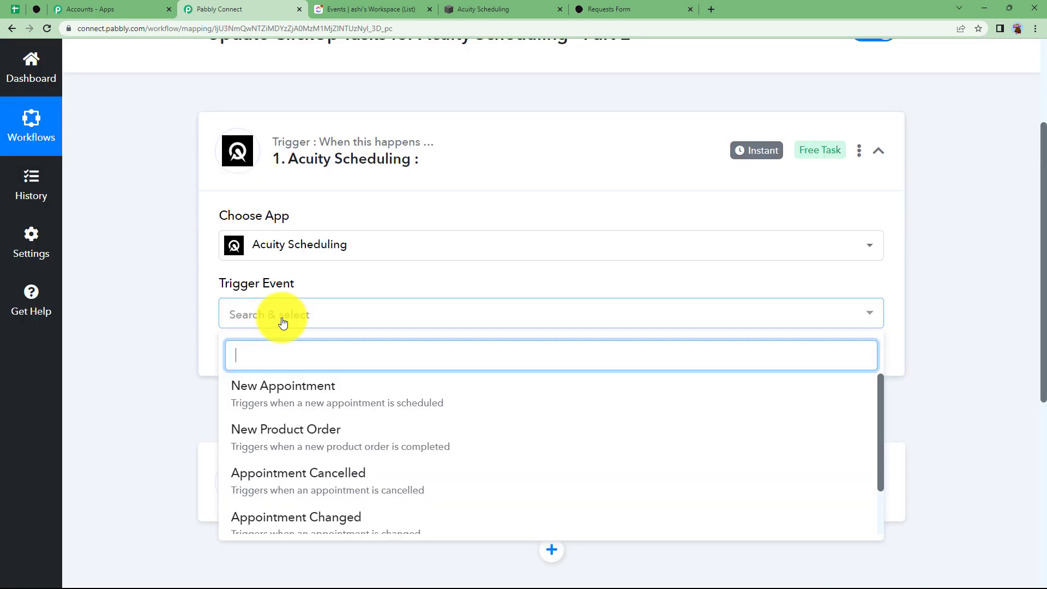
pyautogui.click(275, 410)
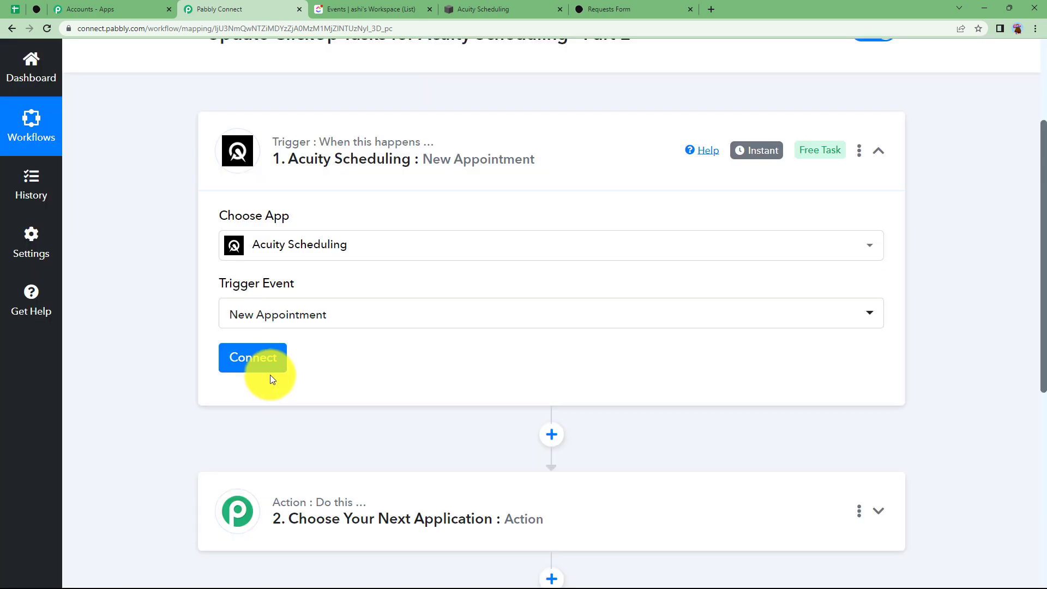
pyautogui.click(272, 368)
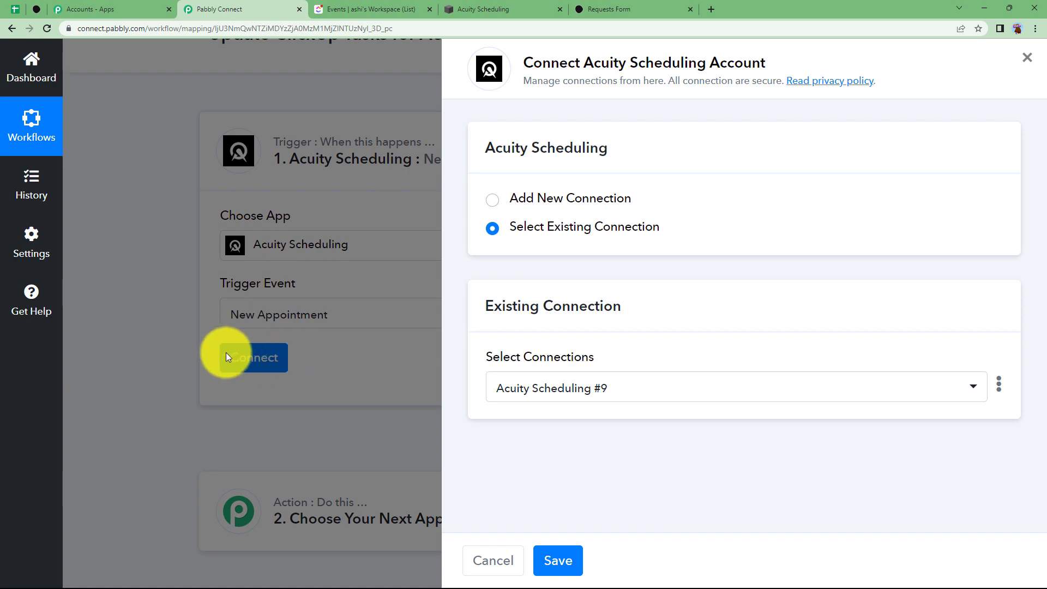
# Add a new Acuity Scheduling connection, signing in with the account e-mail and granting access
pyautogui.click(466, 6)
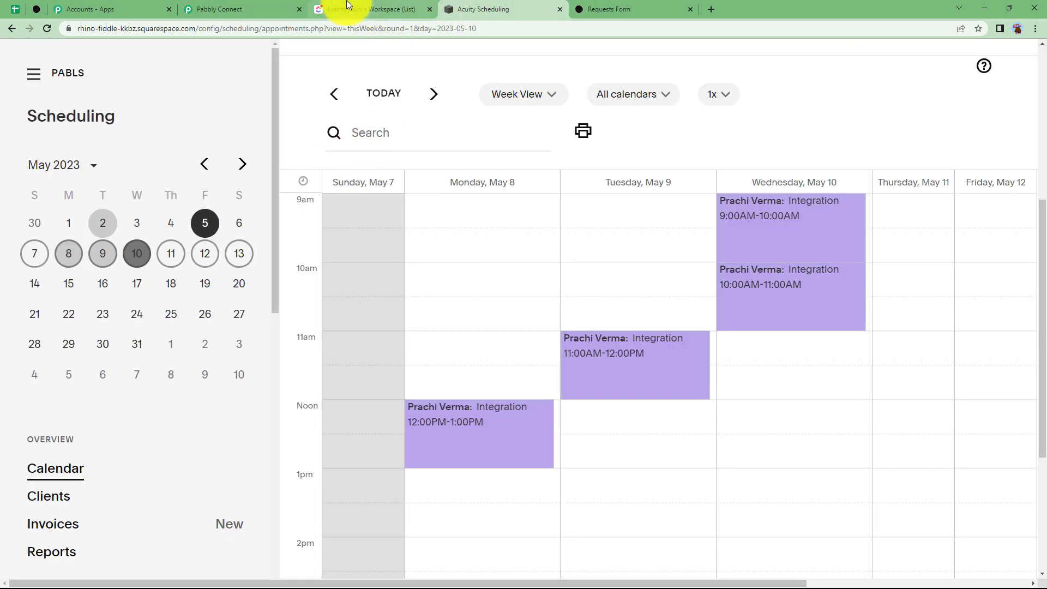
pyautogui.click(343, 7)
pyautogui.click(264, 8)
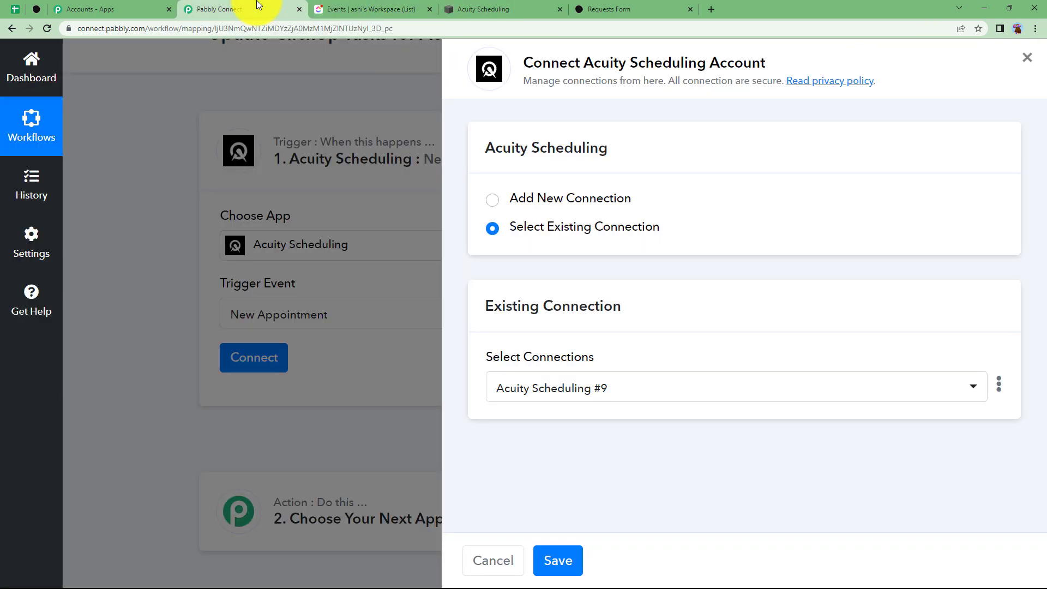
pyautogui.click(495, 206)
pyautogui.click(583, 376)
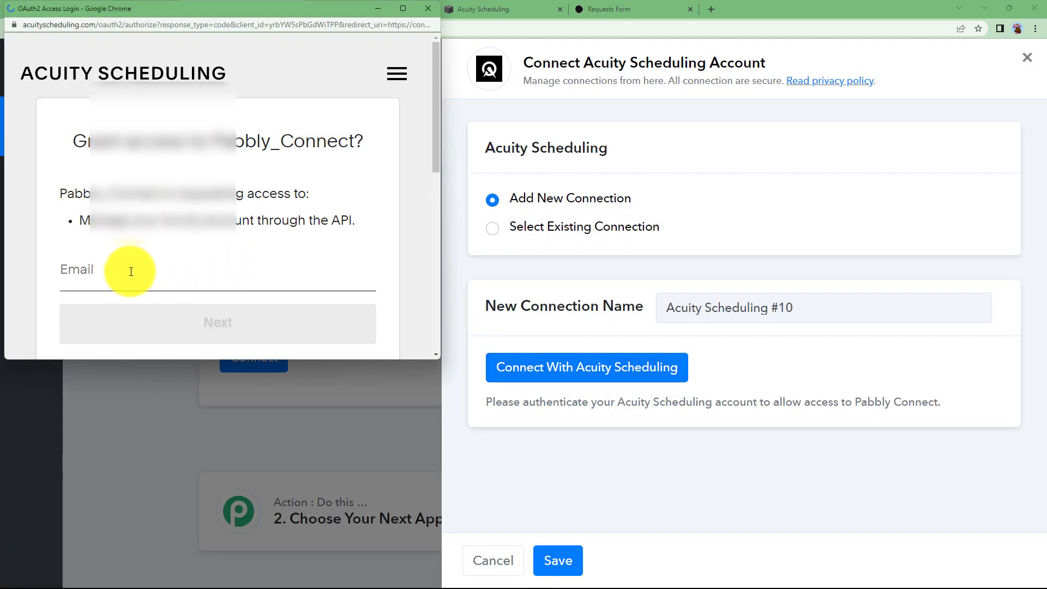
pyautogui.click(131, 271)
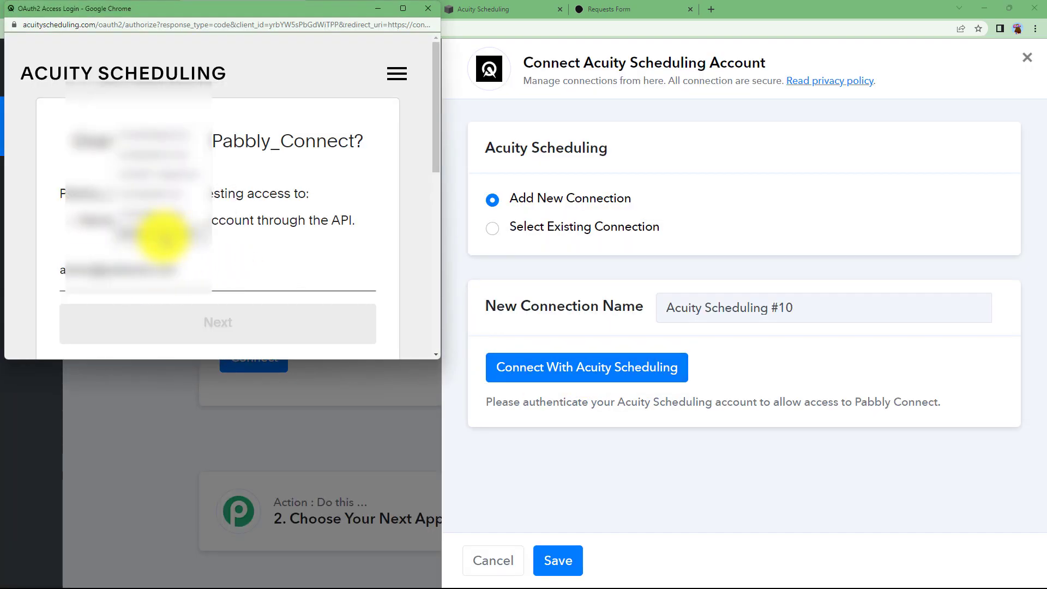
pyautogui.click(152, 234)
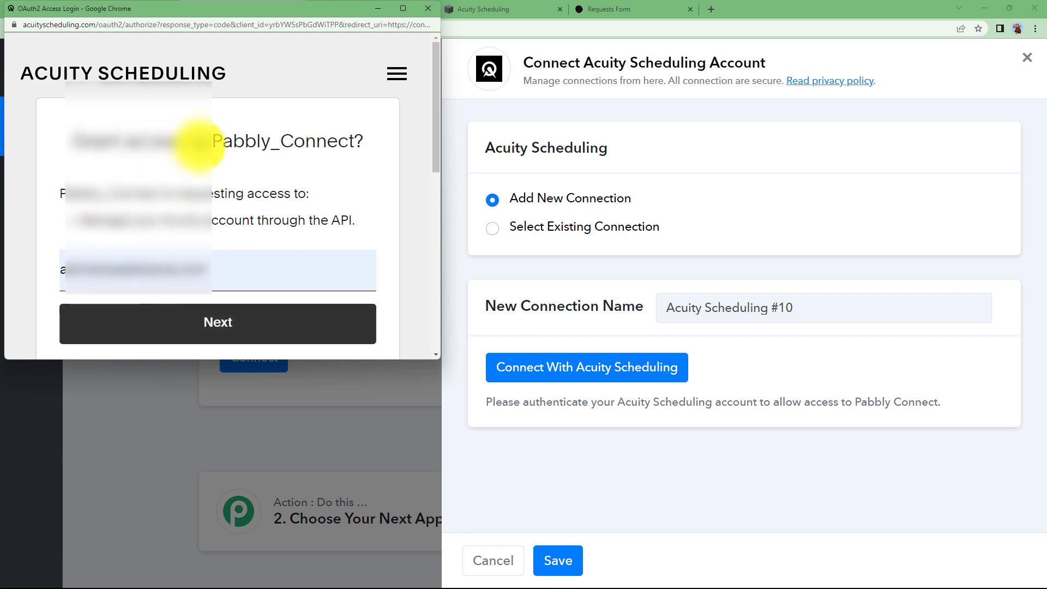
pyautogui.click(207, 324)
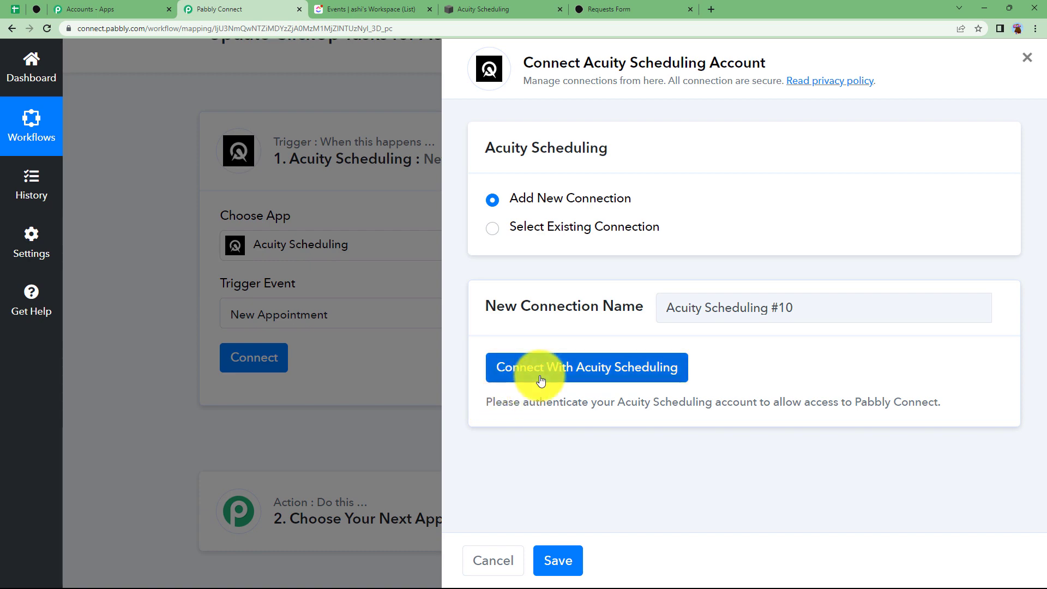
pyautogui.click(541, 381)
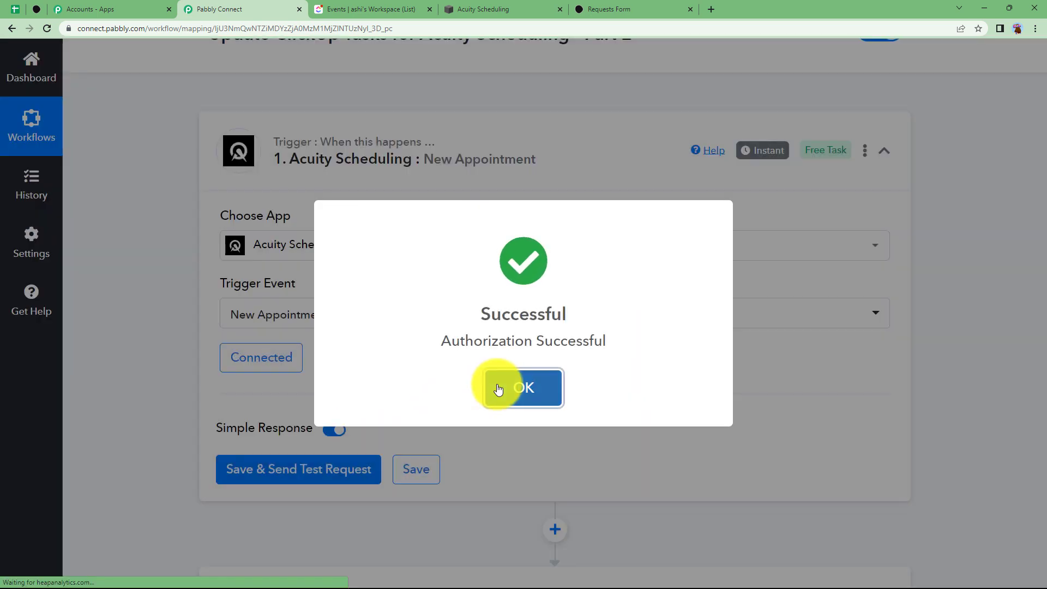
pyautogui.click(496, 386)
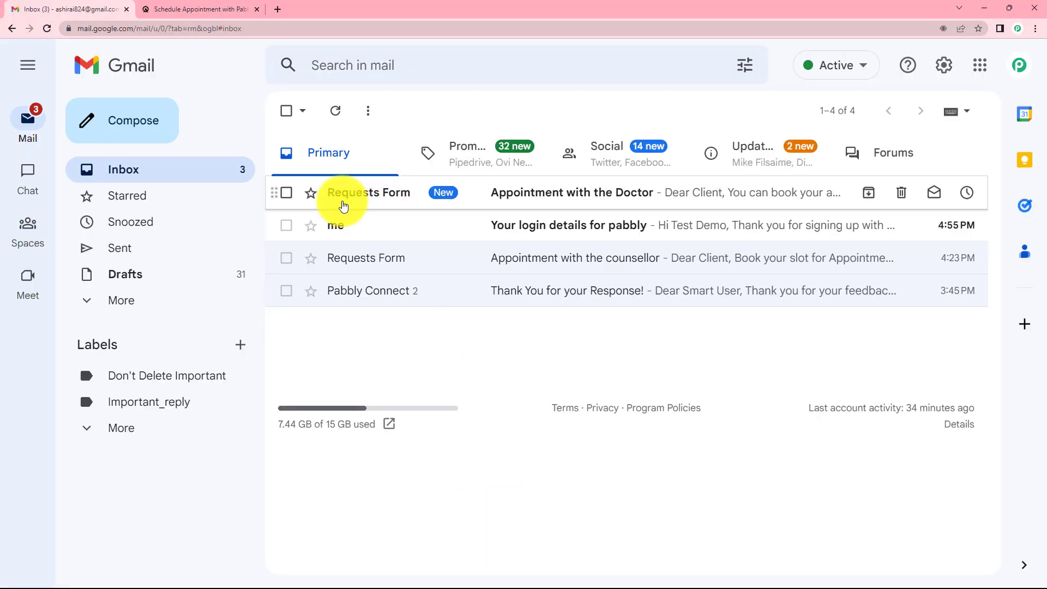
# Open the 'Appointment with the Doctor' email and follow its pabls.as.me booking link
pyautogui.click(507, 200)
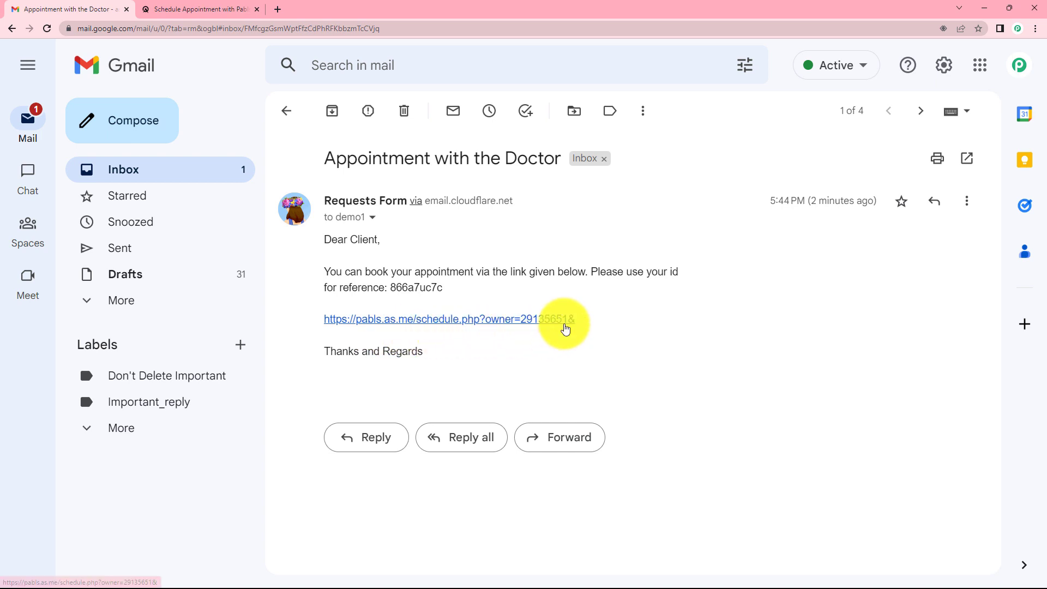
pyautogui.click(533, 319)
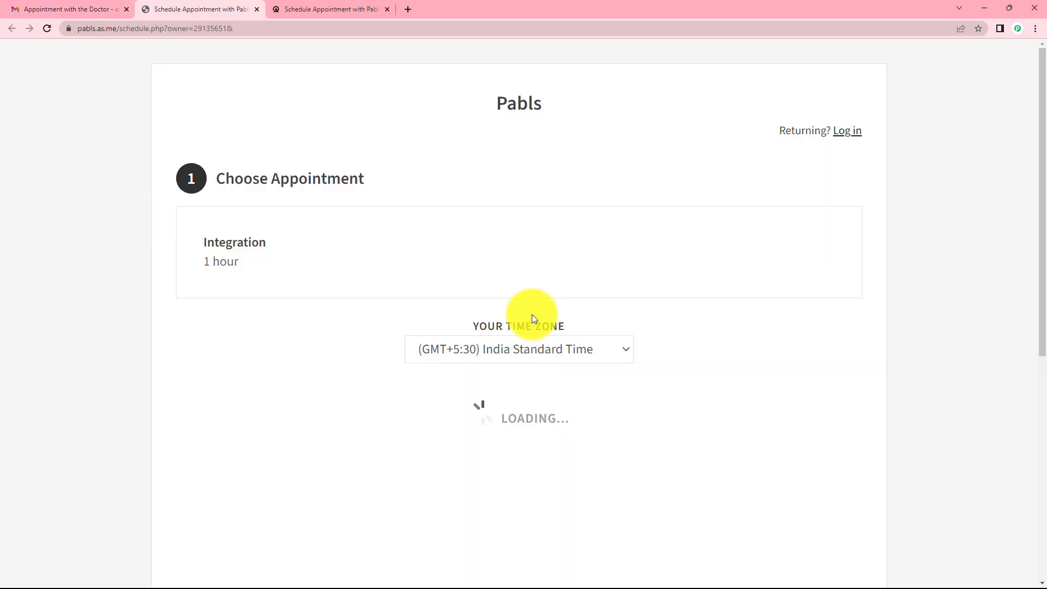
# Pick the Thursday, May 11 11:00am Integration slot and continue to the details form
pyautogui.scroll(-3, 375, 333)
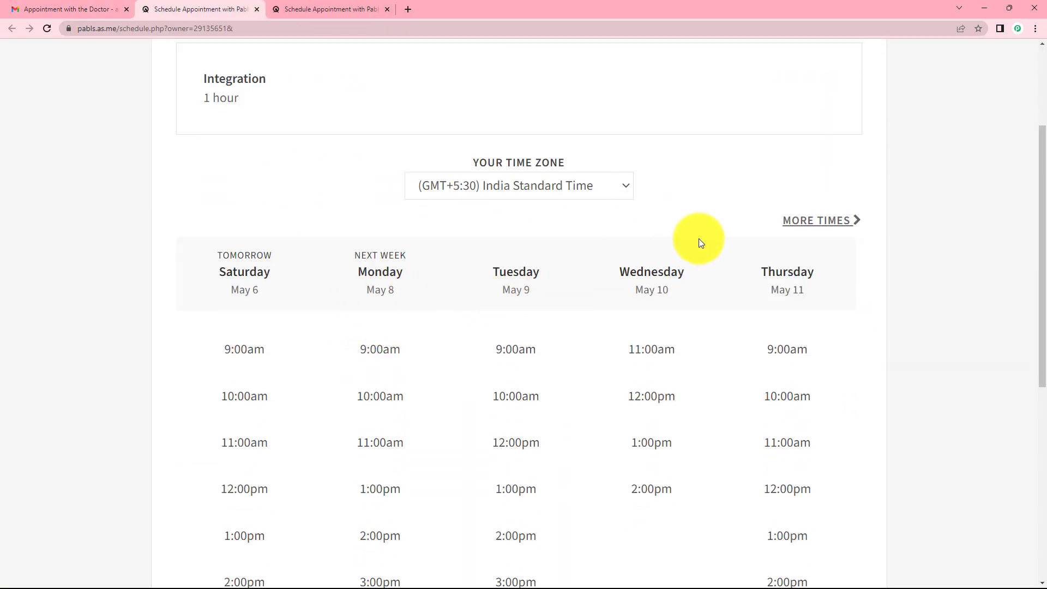
pyautogui.scroll(-2, 719, 260)
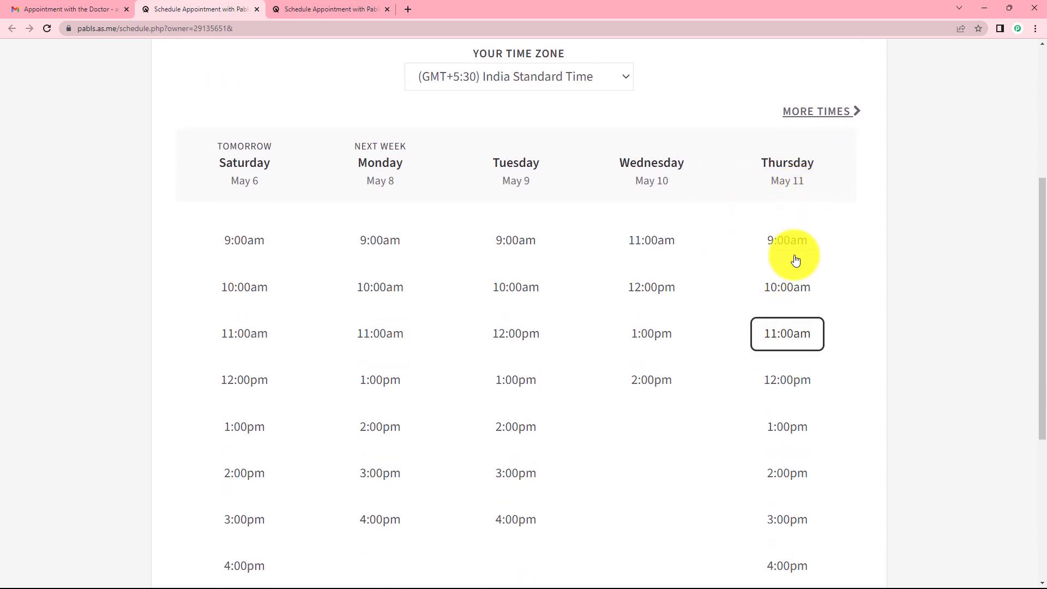
pyautogui.click(800, 333)
pyautogui.click(791, 368)
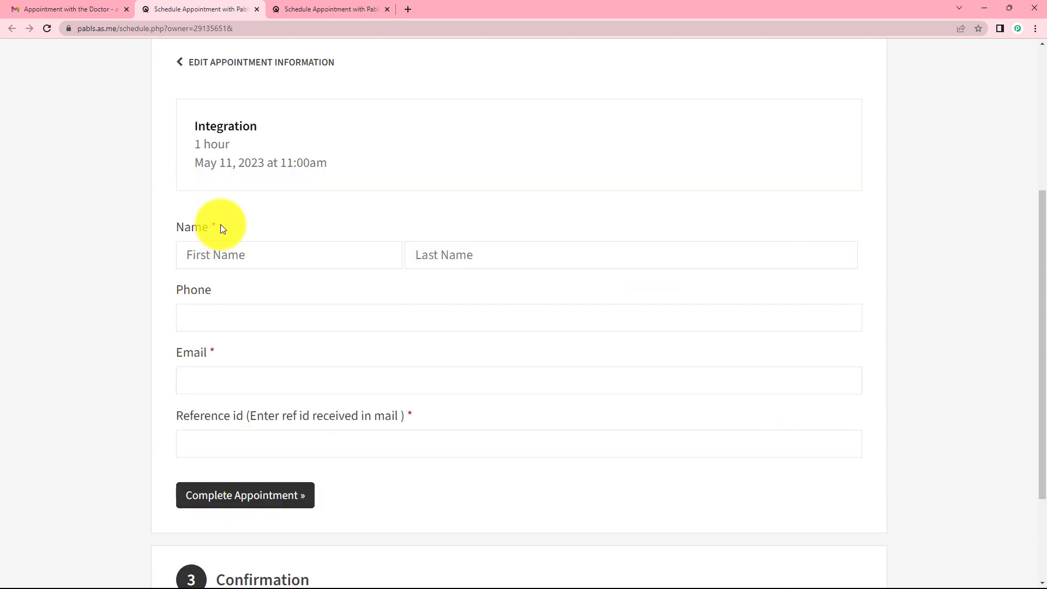
# Fill in the demo client's first and last name, phone number and e-mail
pyautogui.click(249, 256)
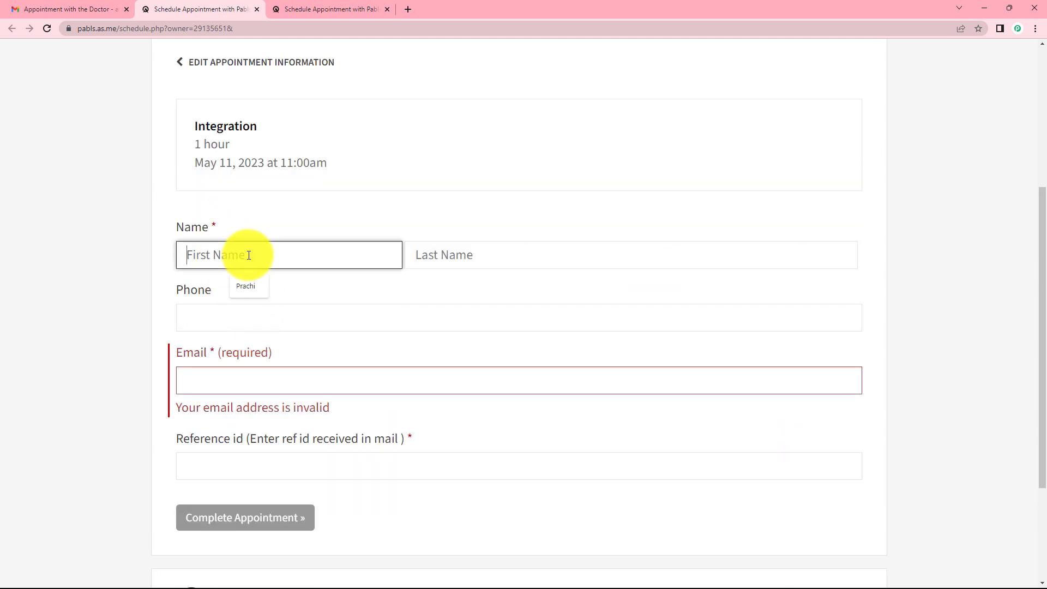
pyautogui.write('Demo')
pyautogui.press('Tab')
pyautogui.write('Person')
pyautogui.click(363, 326)
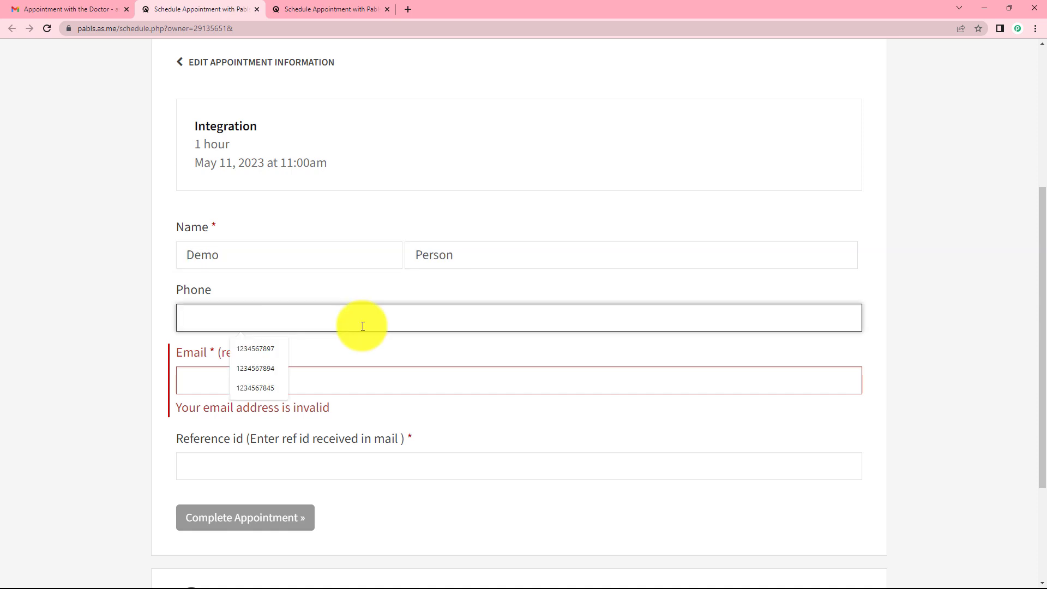
pyautogui.click(292, 381)
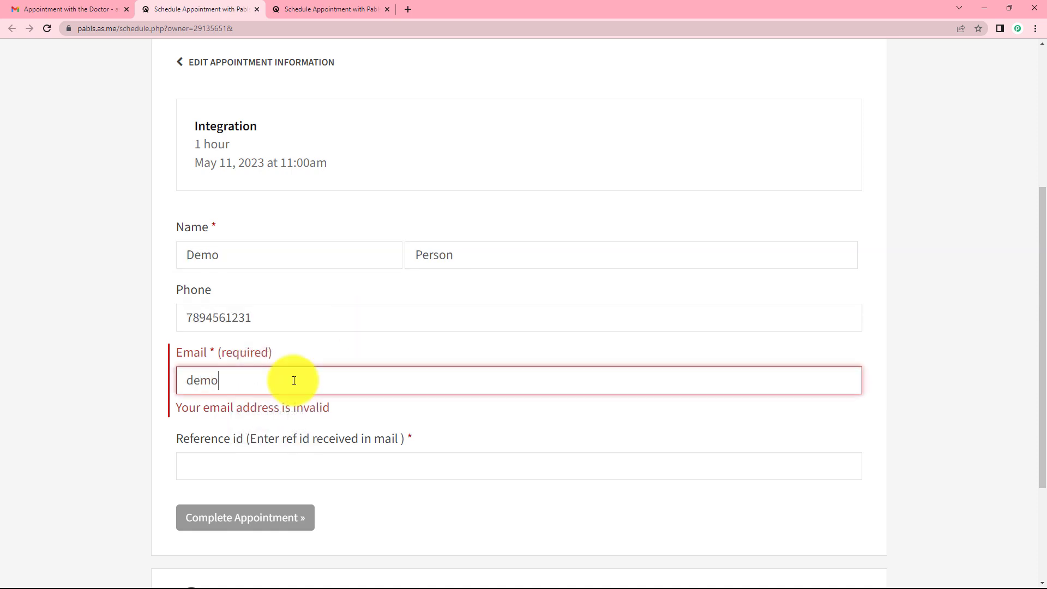
pyautogui.click(214, 472)
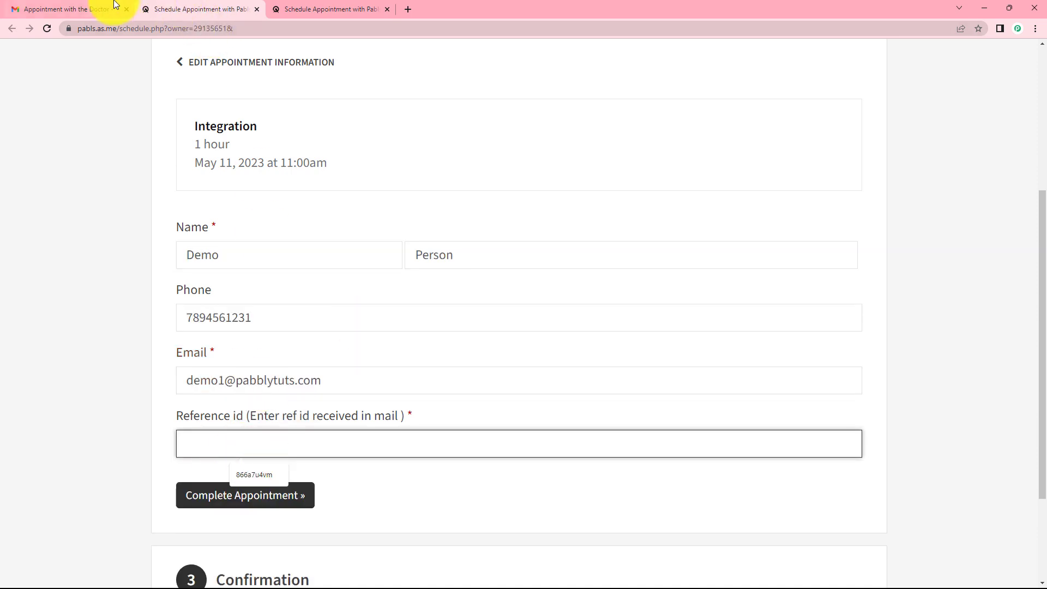
# Copy the reference id from the Gmail email, paste it into the form, and complete the appointment
pyautogui.click(115, 4)
pyautogui.moveTo(445, 288)
pyautogui.mouseDown()
pyautogui.moveTo(401, 291)
pyautogui.moveTo(443, 288)
pyautogui.mouseUp()
pyautogui.hotkey('ctrl', 'c')
pyautogui.click(392, 292)
pyautogui.click(188, 8)
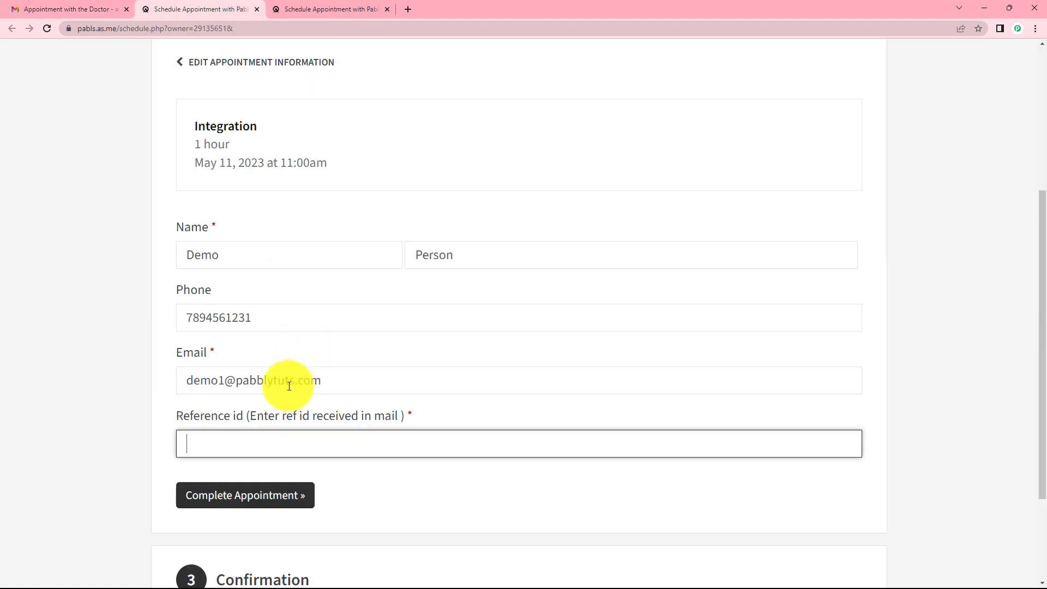
pyautogui.click(277, 438)
pyautogui.hotkey('ctrl', 'v')
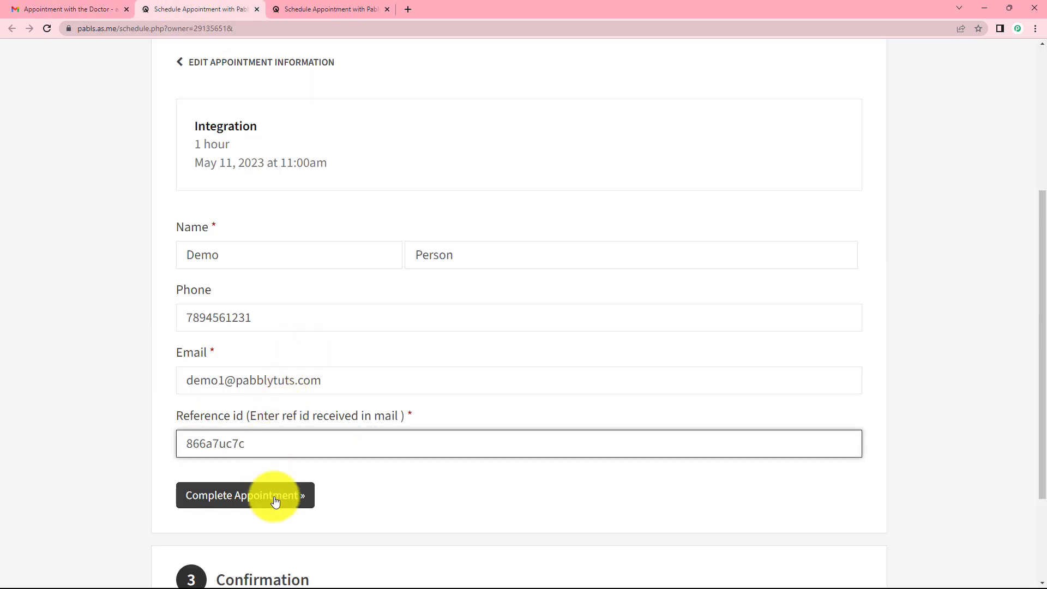
pyautogui.click(274, 498)
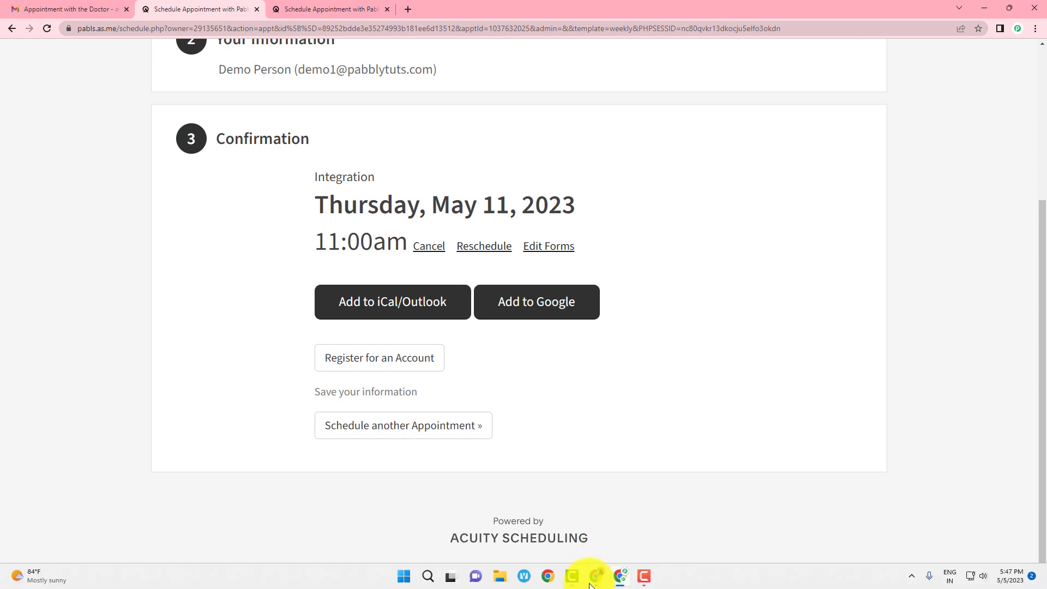
# Test the Acuity trigger to capture the May 11, 2023 appointment fields, then collapse the trigger
pyautogui.moveTo(596, 576)
pyautogui.click(544, 508)
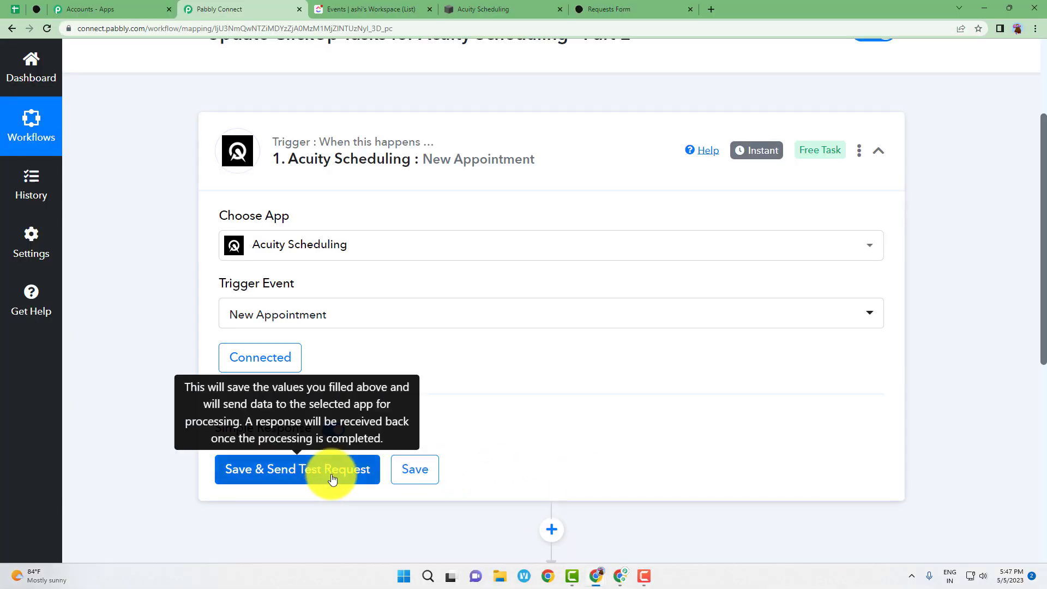
pyautogui.click(333, 473)
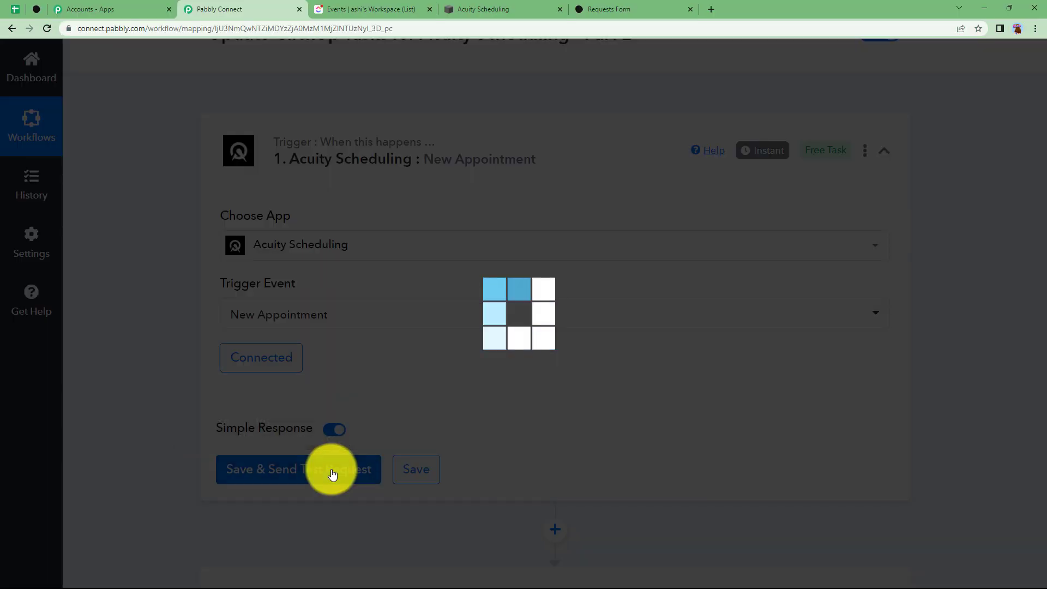
pyautogui.scroll(-4, 169, 387)
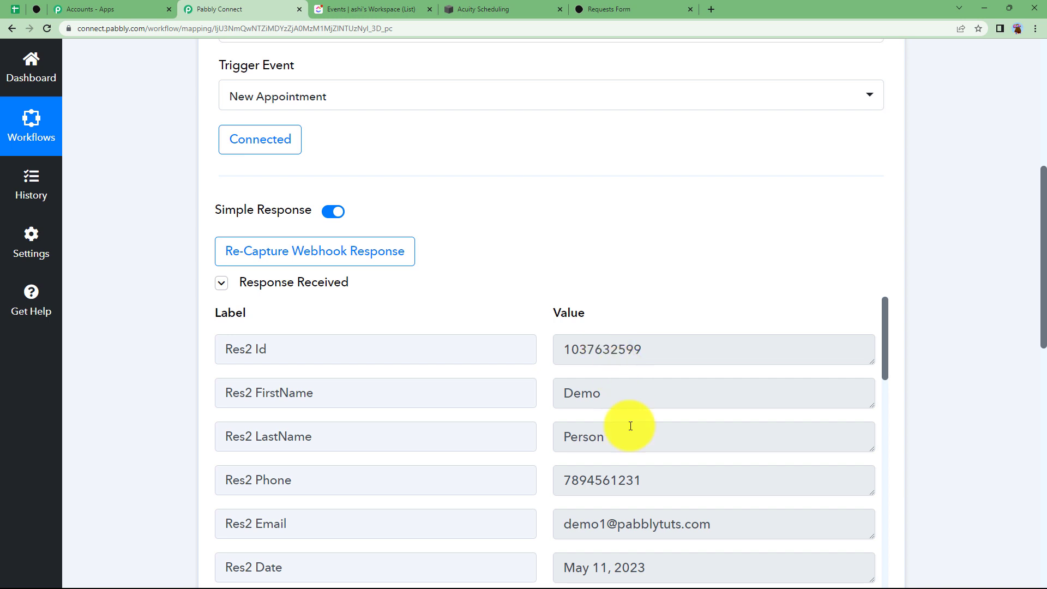
pyautogui.scroll(-4, 622, 382)
pyautogui.scroll(2, 608, 376)
pyautogui.scroll(-15, 635, 415)
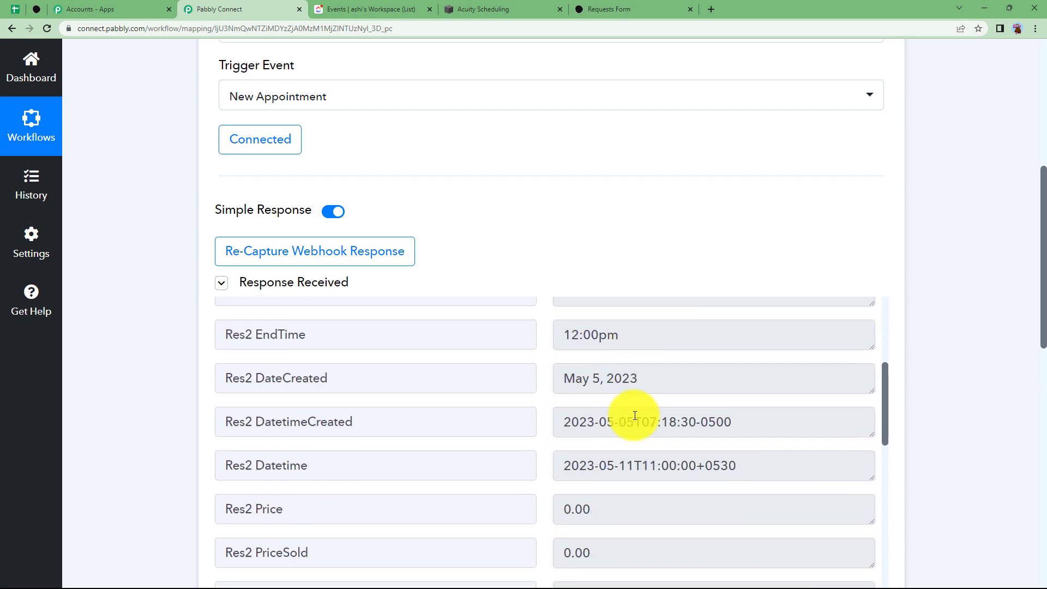
pyautogui.scroll(-2, 635, 415)
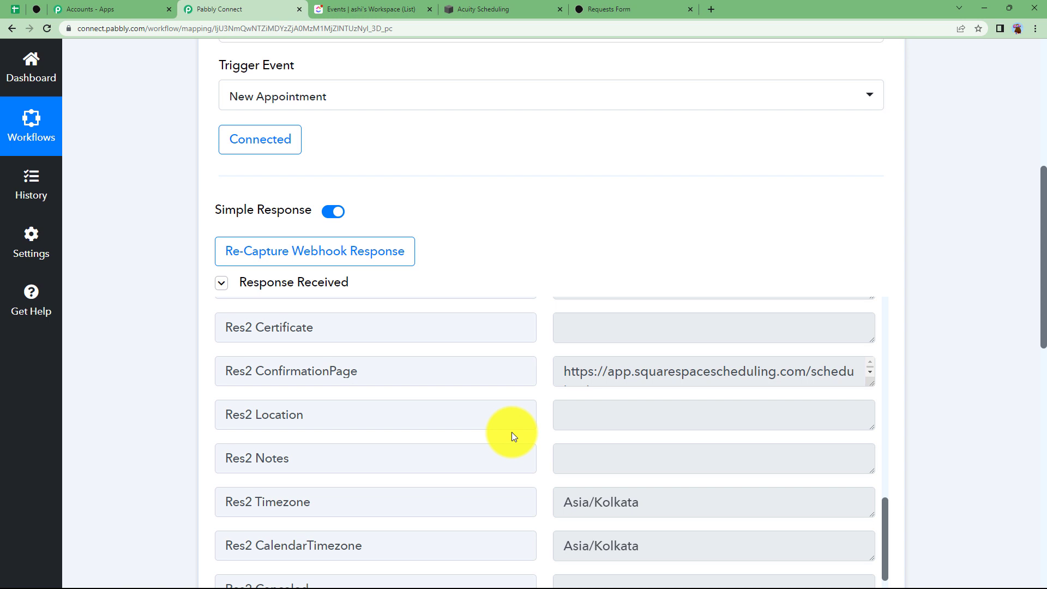
pyautogui.scroll(-5, 598, 407)
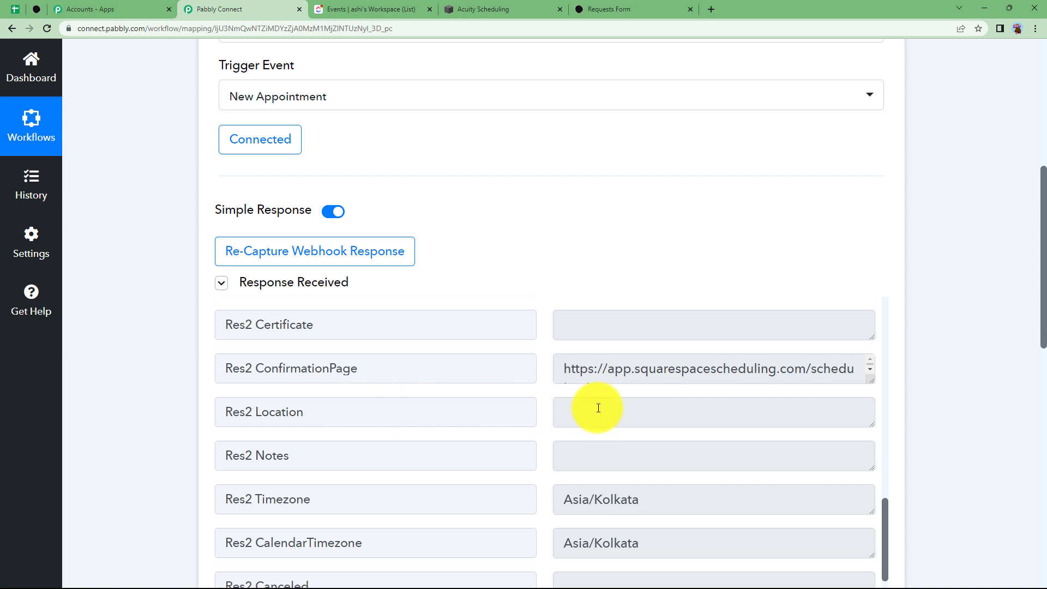
pyautogui.scroll(10, 592, 367)
pyautogui.scroll(10, 575, 321)
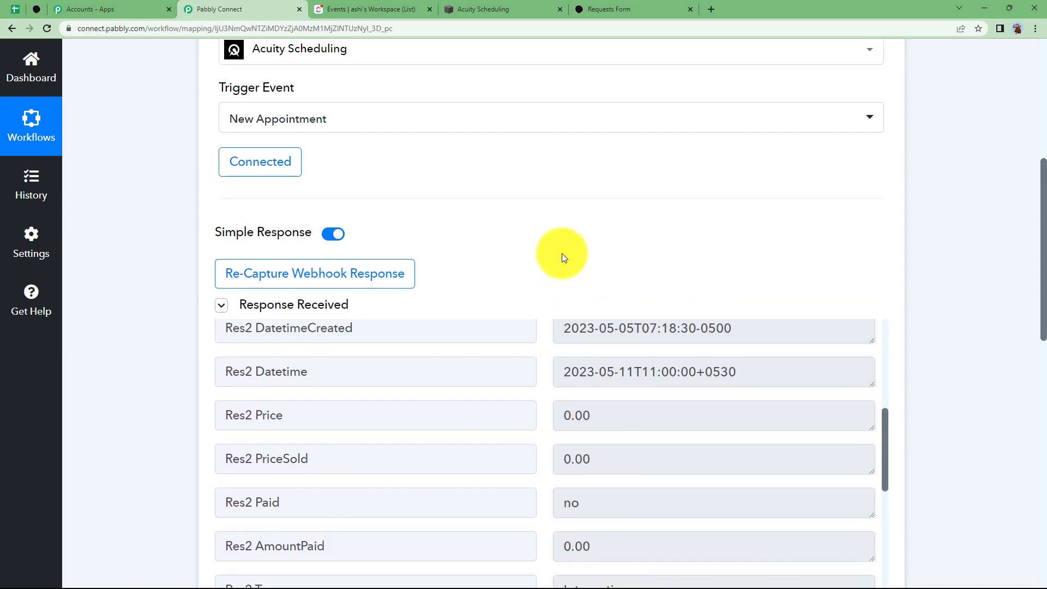
pyautogui.click(554, 276)
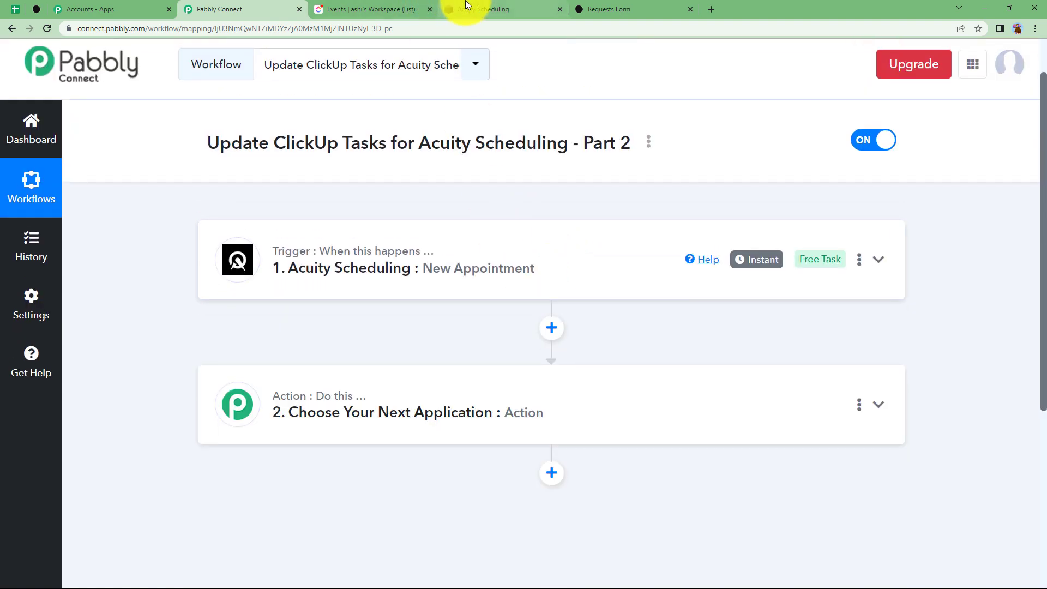
pyautogui.click(475, 9)
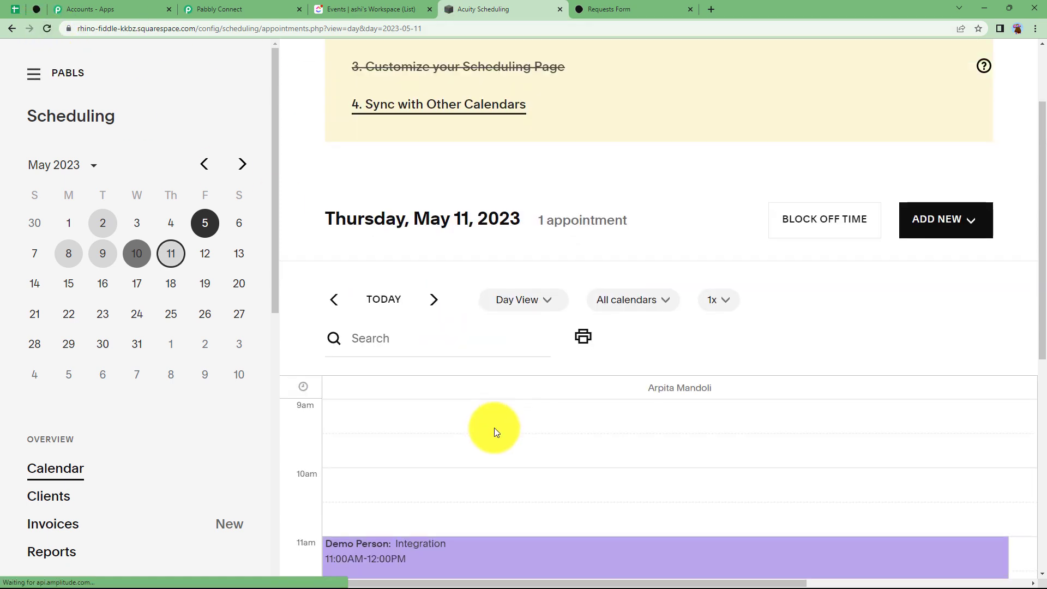
# Confirm the 11am Integration booking on May 11 in Acuity, then expand Pabbly's action step
pyautogui.scroll(-4, 494, 428)
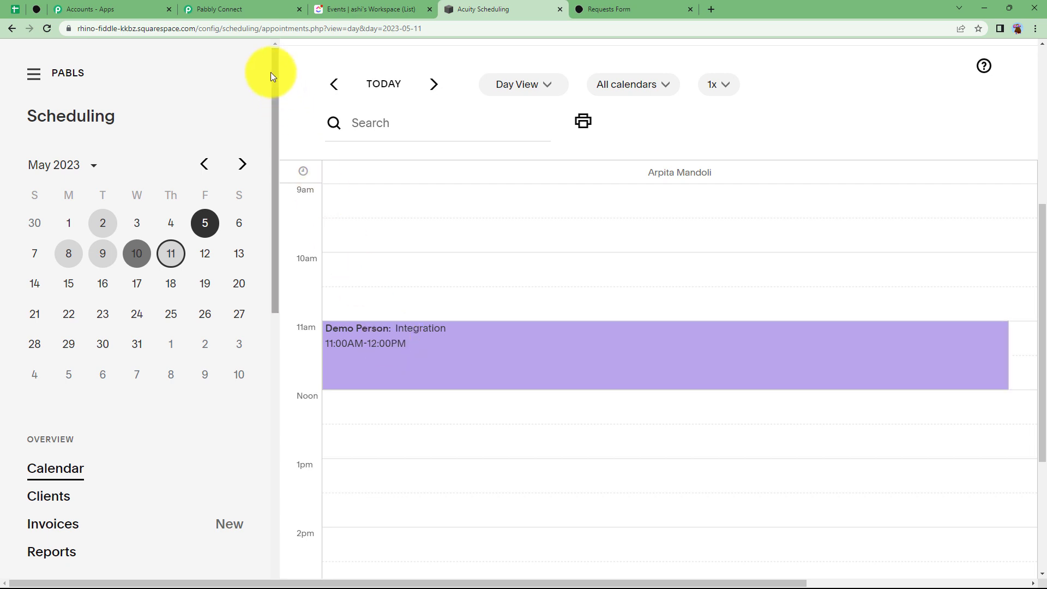
pyautogui.click(249, 9)
pyautogui.click(360, 393)
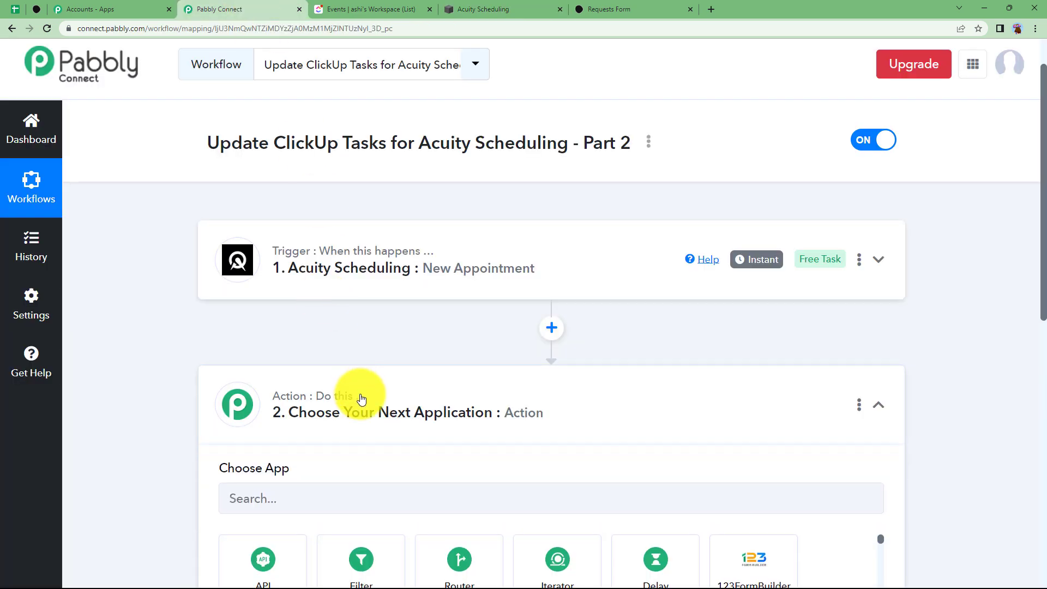
# Set the action step to ClickUp's Find Task by Task Id event
pyautogui.click(326, 494)
pyautogui.write('click')
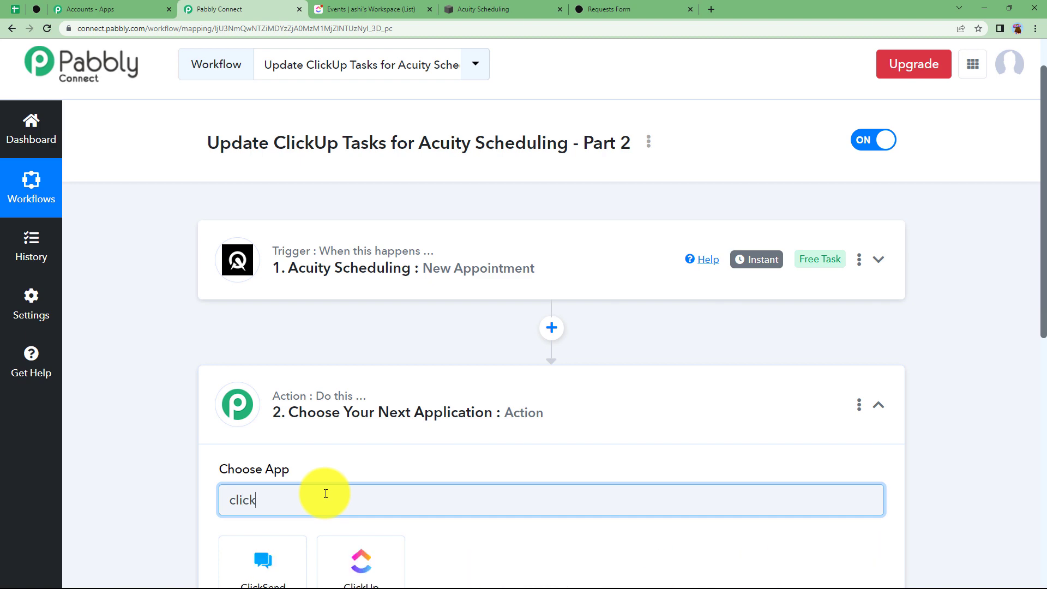
pyautogui.click(362, 562)
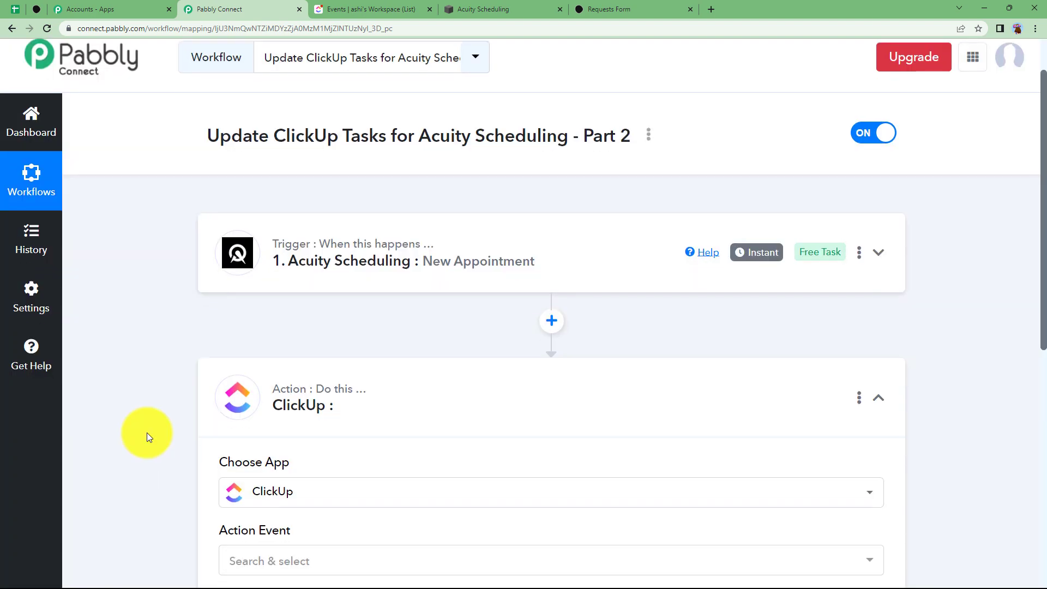
pyautogui.scroll(-3, 147, 437)
pyautogui.click(276, 411)
pyautogui.write('find')
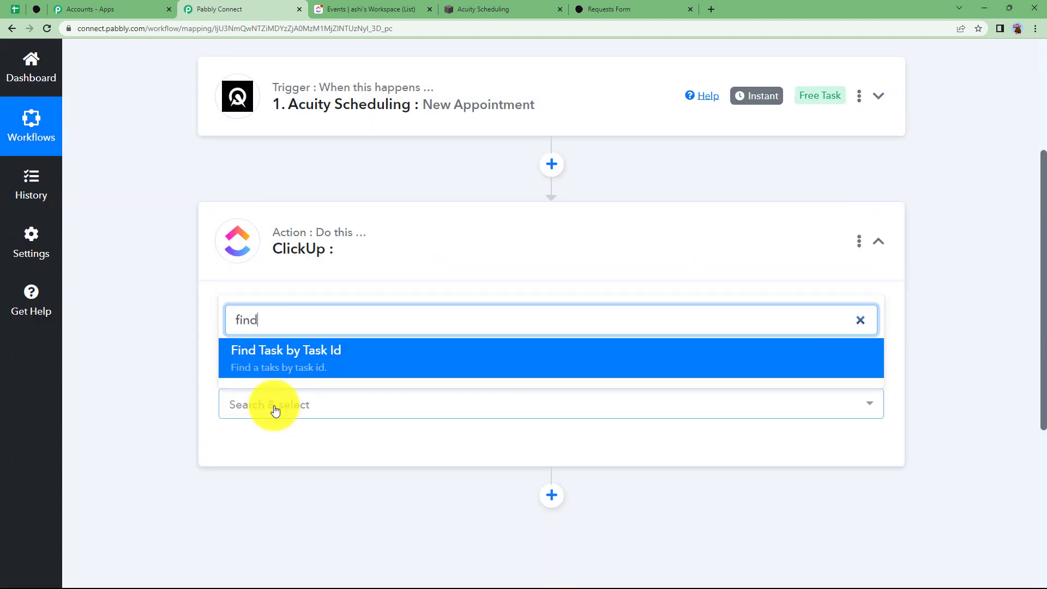
pyautogui.click(294, 360)
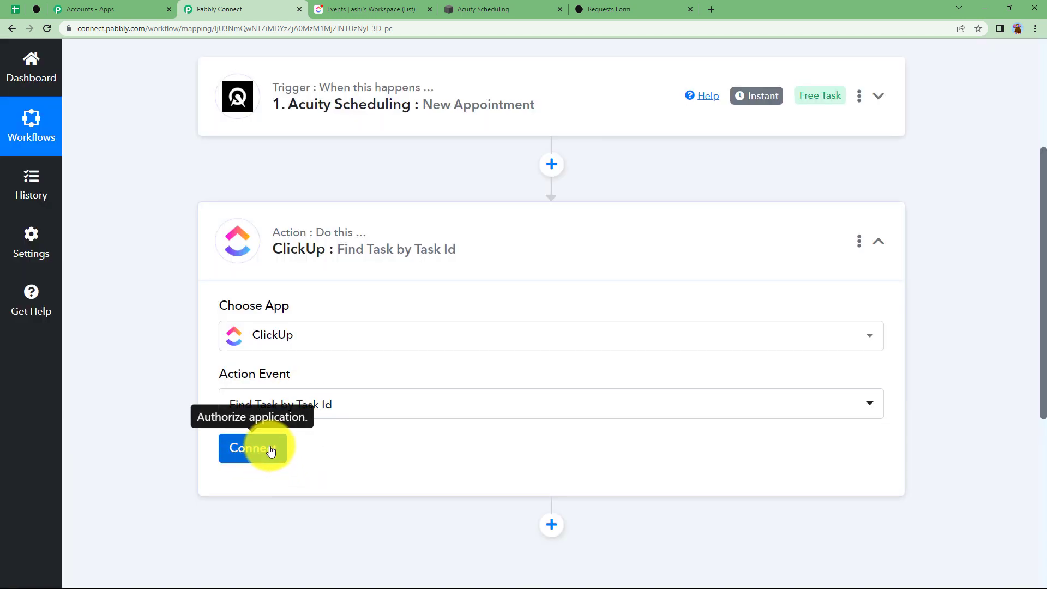
# Add a new ClickUp connection using the API token copied from ClickUp's app settings
pyautogui.click(271, 450)
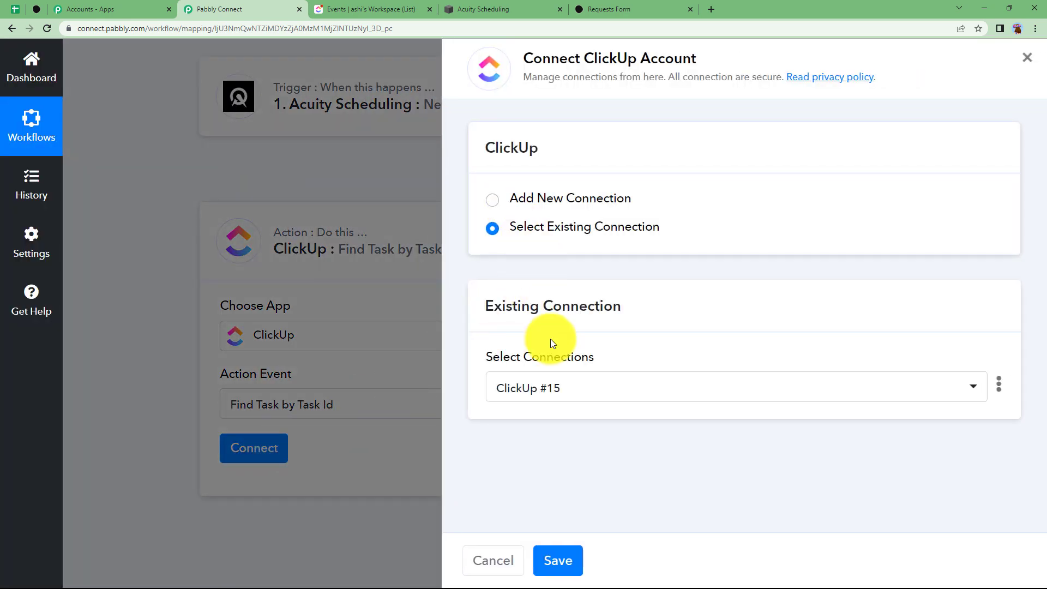
pyautogui.click(523, 203)
pyautogui.click(526, 390)
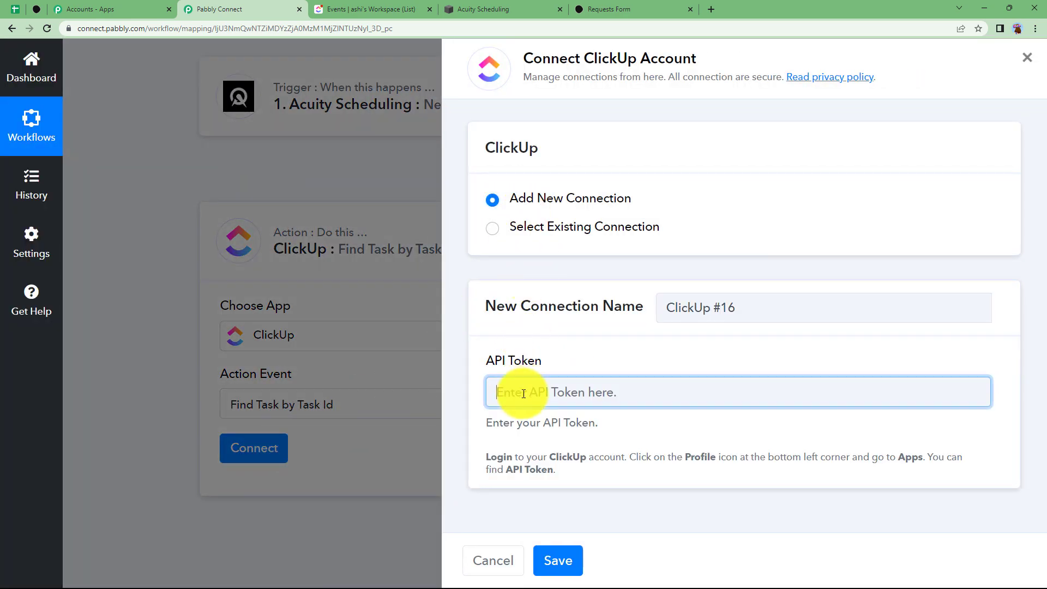
pyautogui.click(368, 6)
pyautogui.click(25, 565)
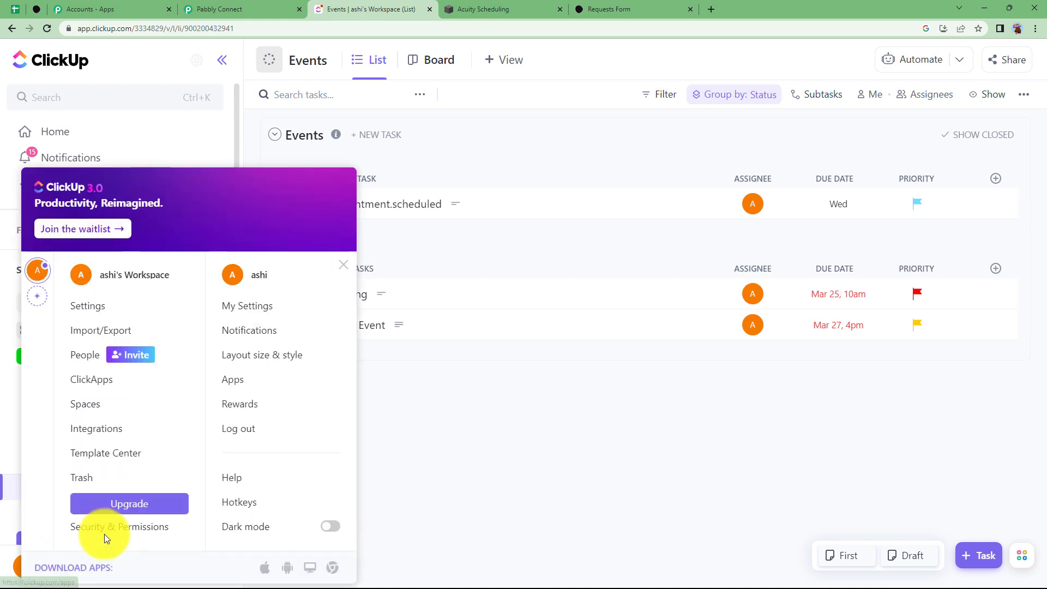
pyautogui.click(266, 379)
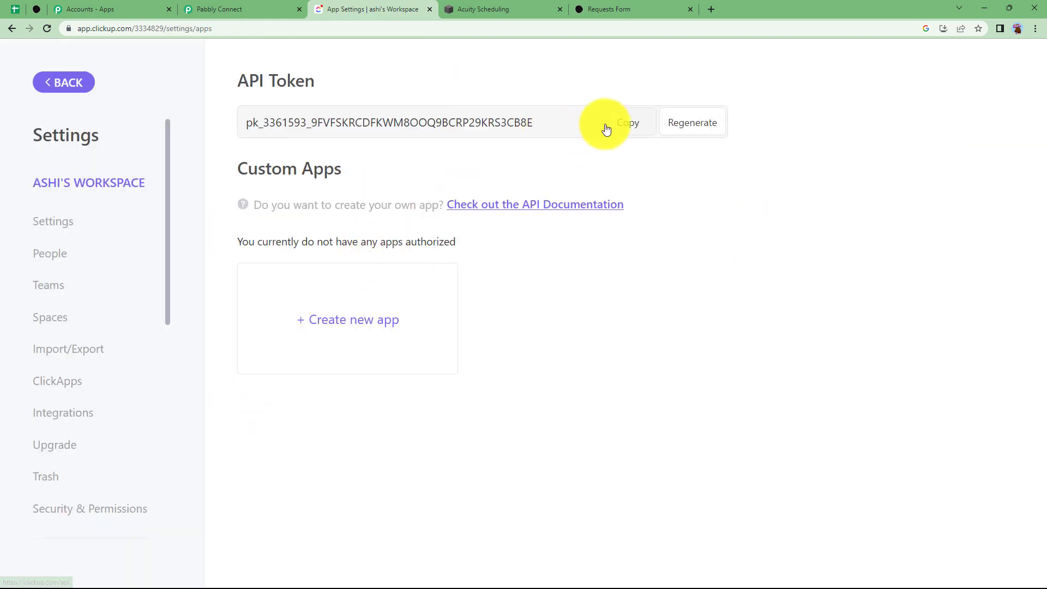
pyautogui.click(246, 9)
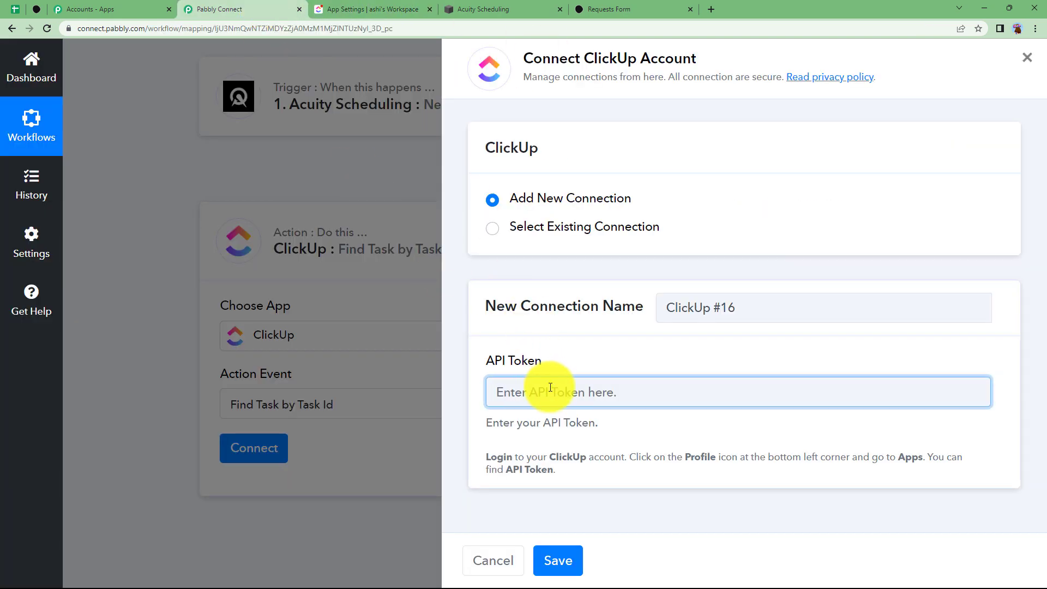
pyautogui.hotkey('ctrl', 'v')
pyautogui.click(558, 561)
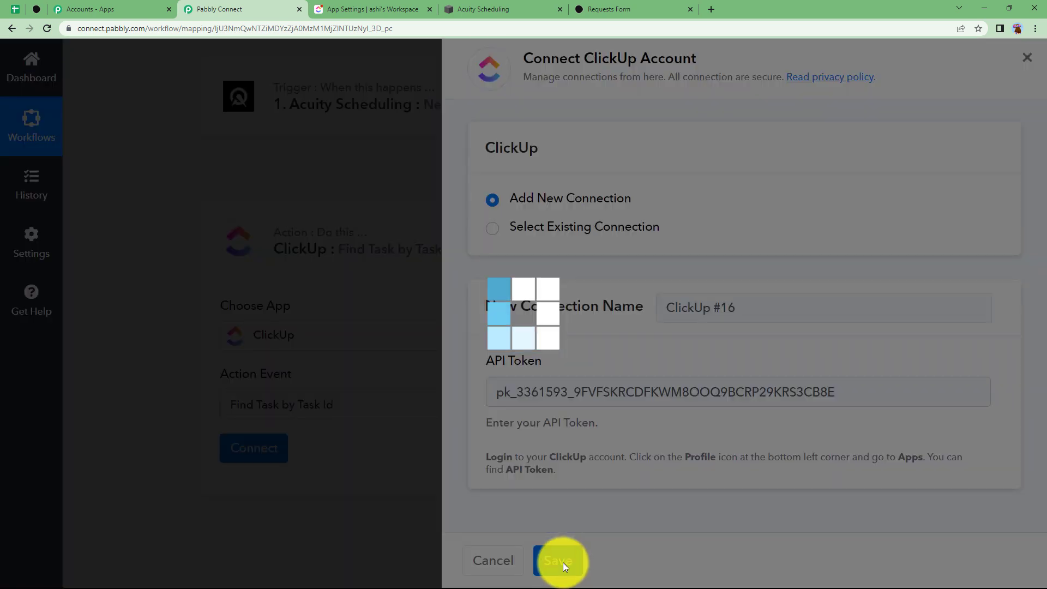
pyautogui.scroll(-3, 308, 364)
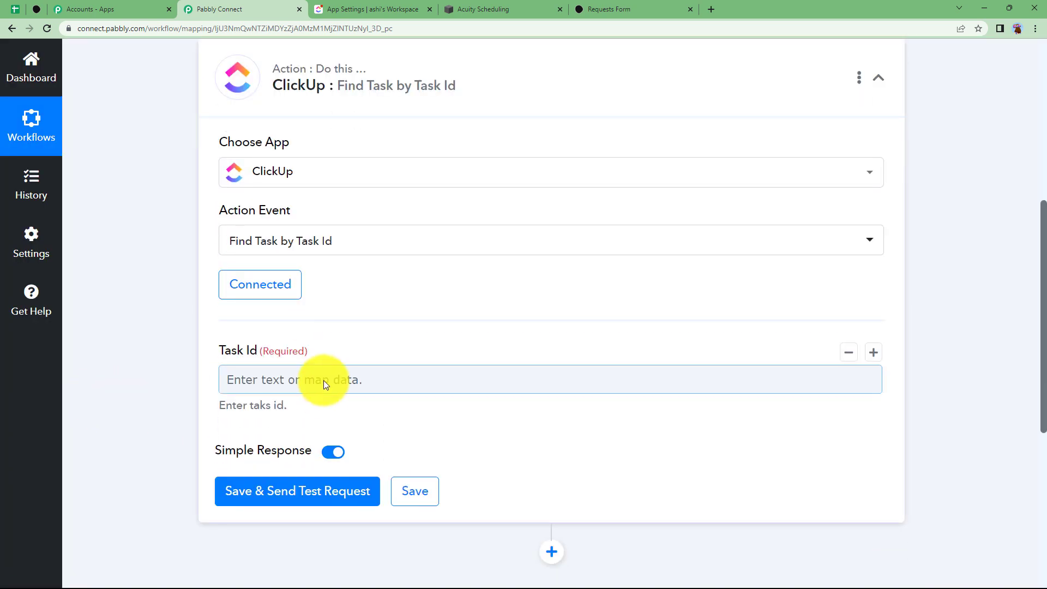
# Map the reference-id answer (Res2 Forms 0 Values 0 Value) into Task Id
pyautogui.click(325, 383)
pyautogui.click(346, 493)
pyautogui.click(349, 444)
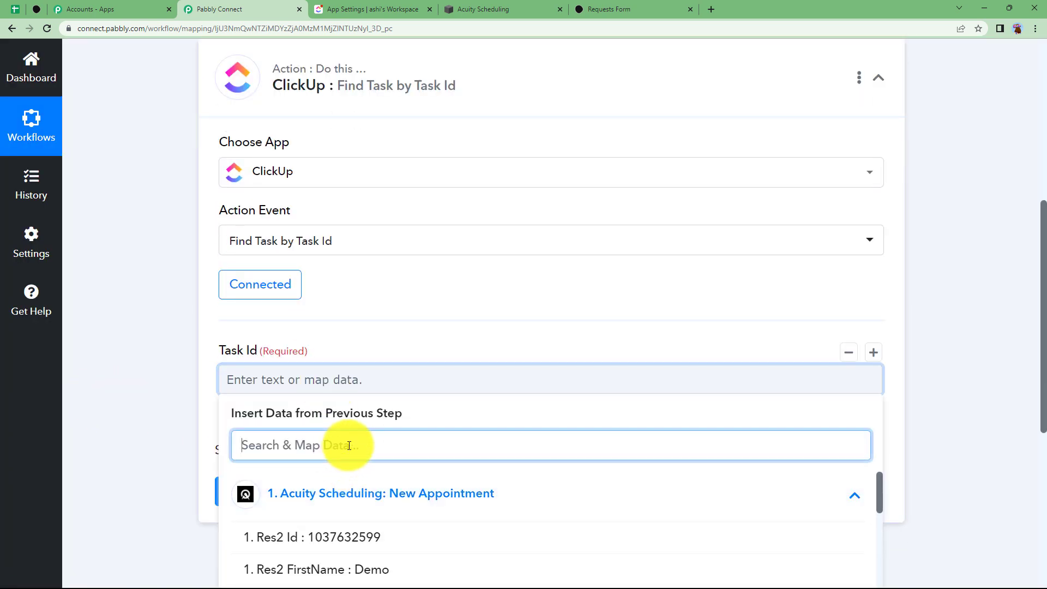
pyautogui.scroll(-10, 374, 468)
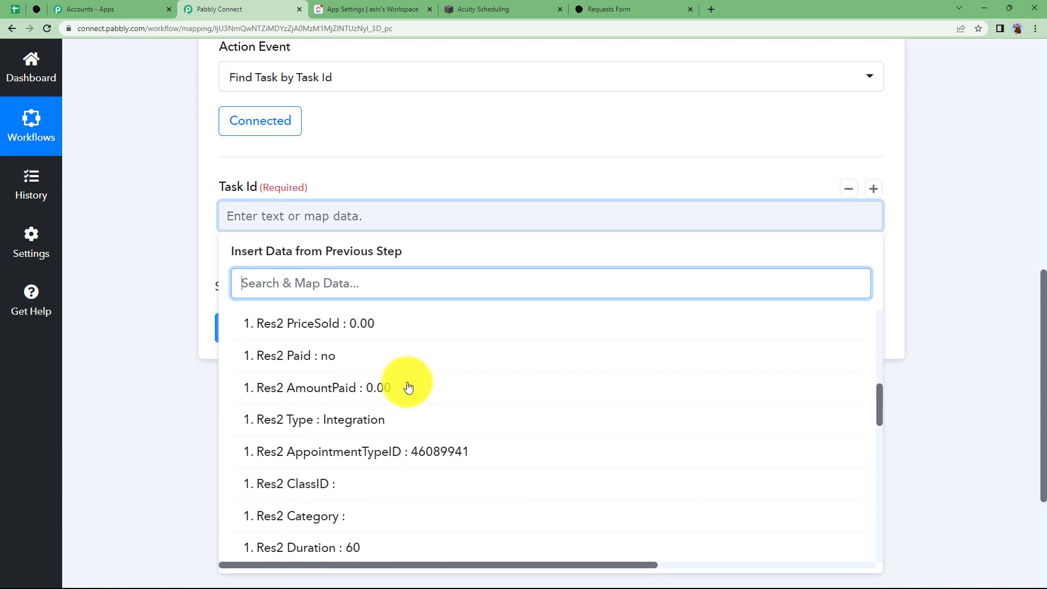
pyautogui.scroll(-10, 409, 388)
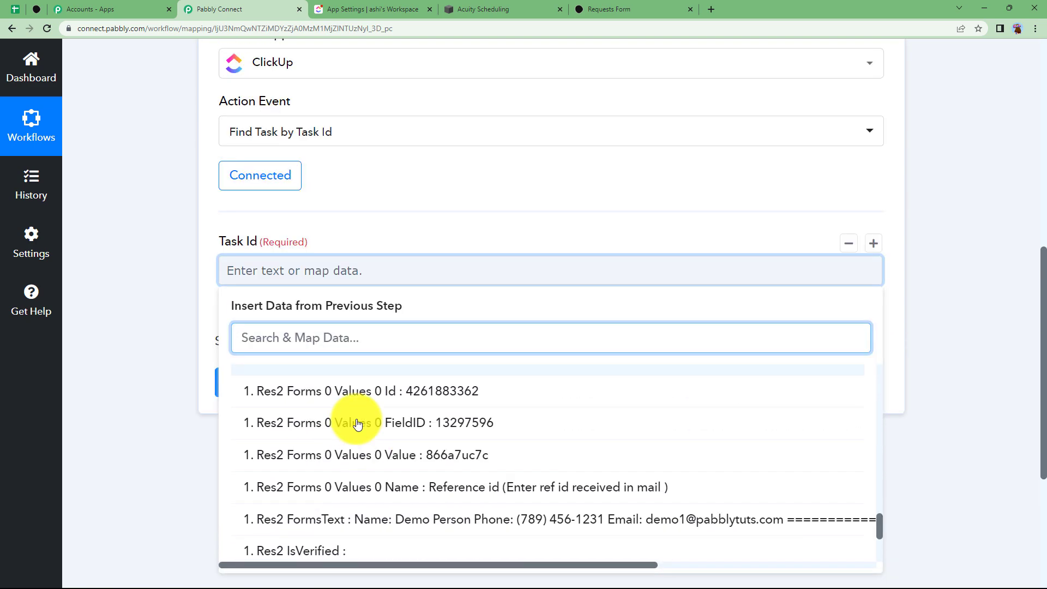
pyautogui.click(401, 454)
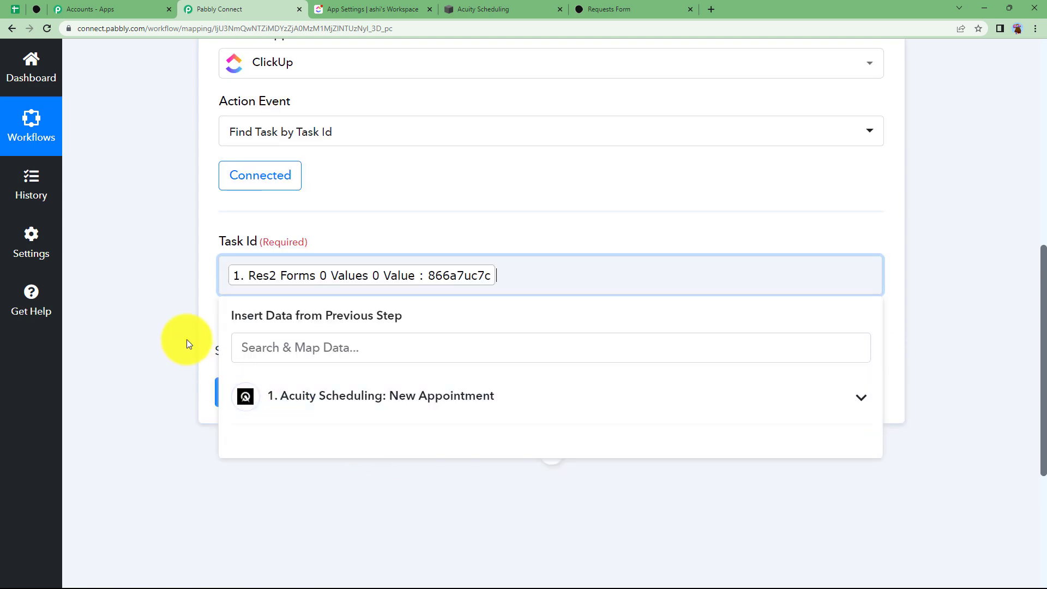
pyautogui.click(147, 312)
# Test the Find Task step, retrieving 'Appointment with the Doctor' with status to do, then collapse it
pyautogui.click(280, 392)
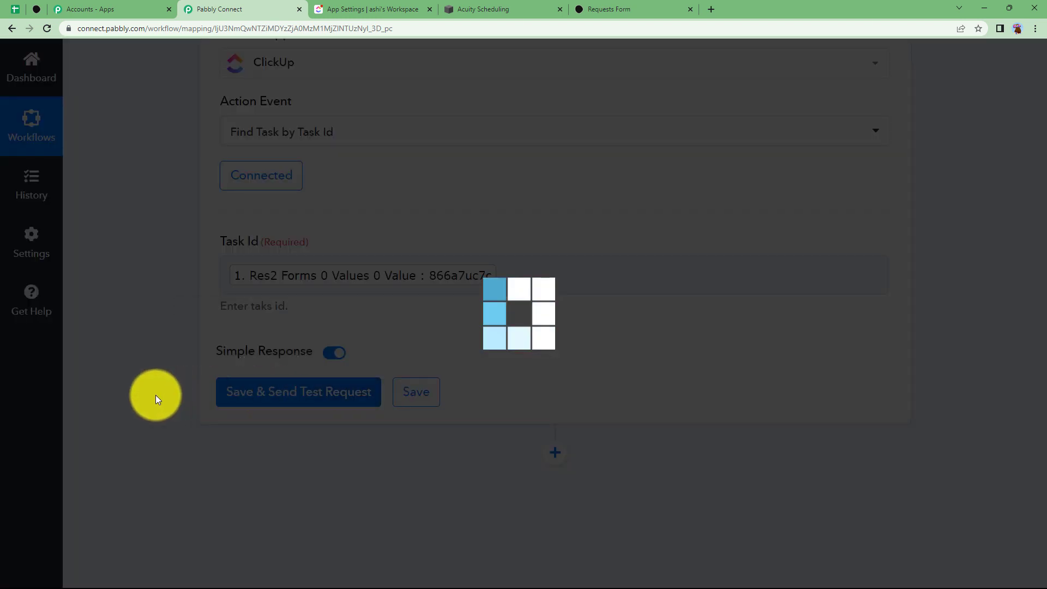
pyautogui.scroll(-4, 160, 394)
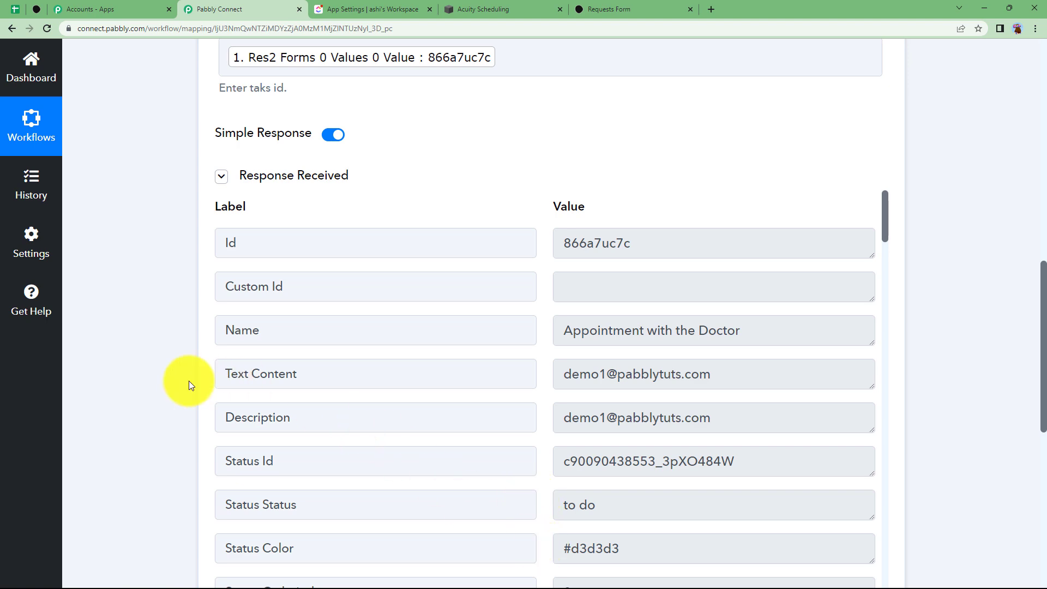
pyautogui.scroll(-3, 187, 382)
pyautogui.scroll(1, 207, 305)
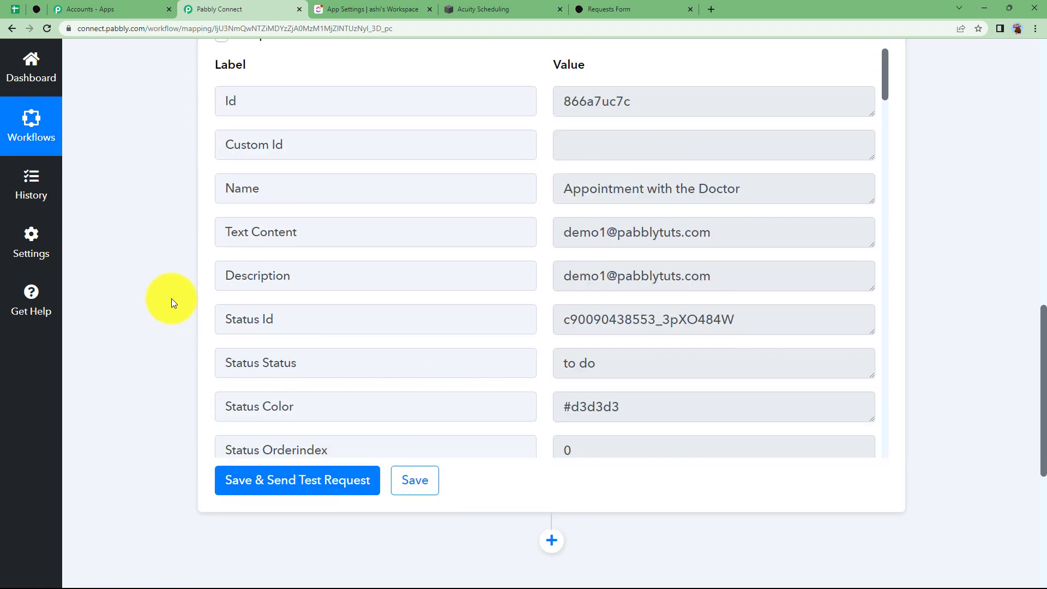
pyautogui.scroll(15, 171, 299)
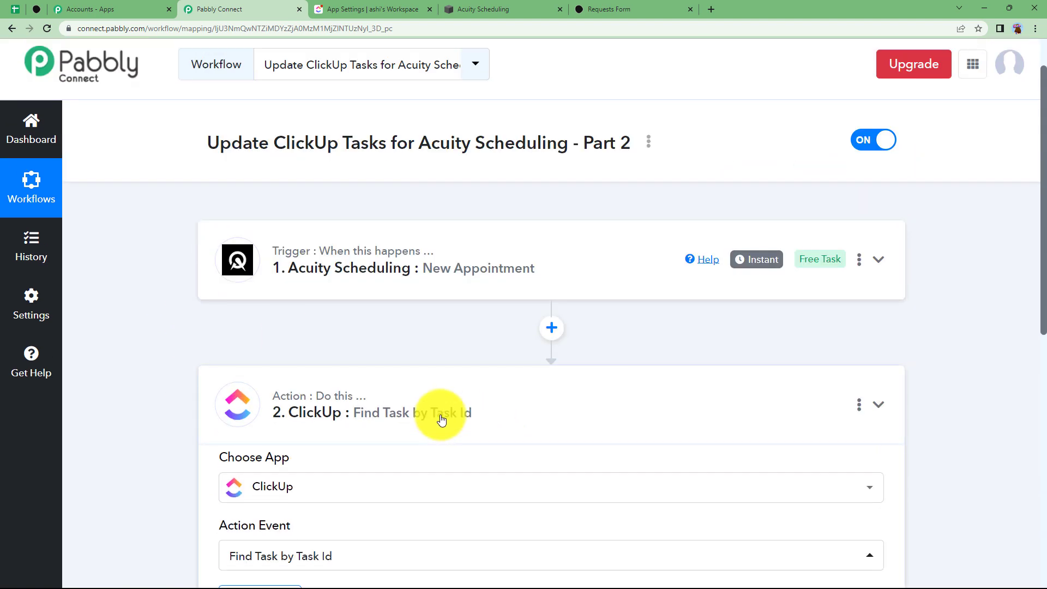
pyautogui.click(442, 419)
# Add another action step and choose ClickUp as its app
pyautogui.click(552, 473)
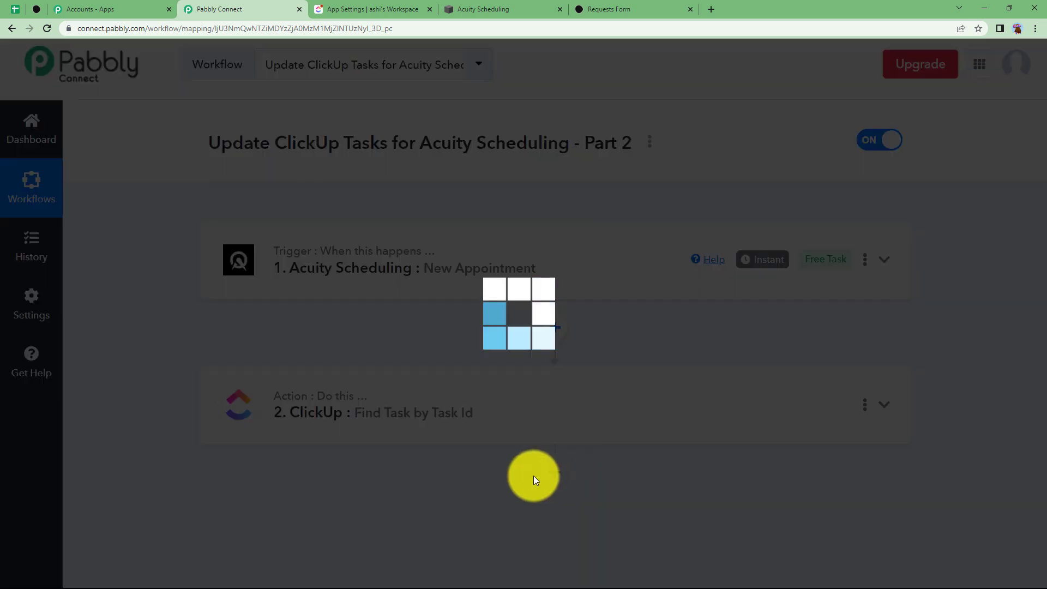
pyautogui.scroll(-1, 169, 430)
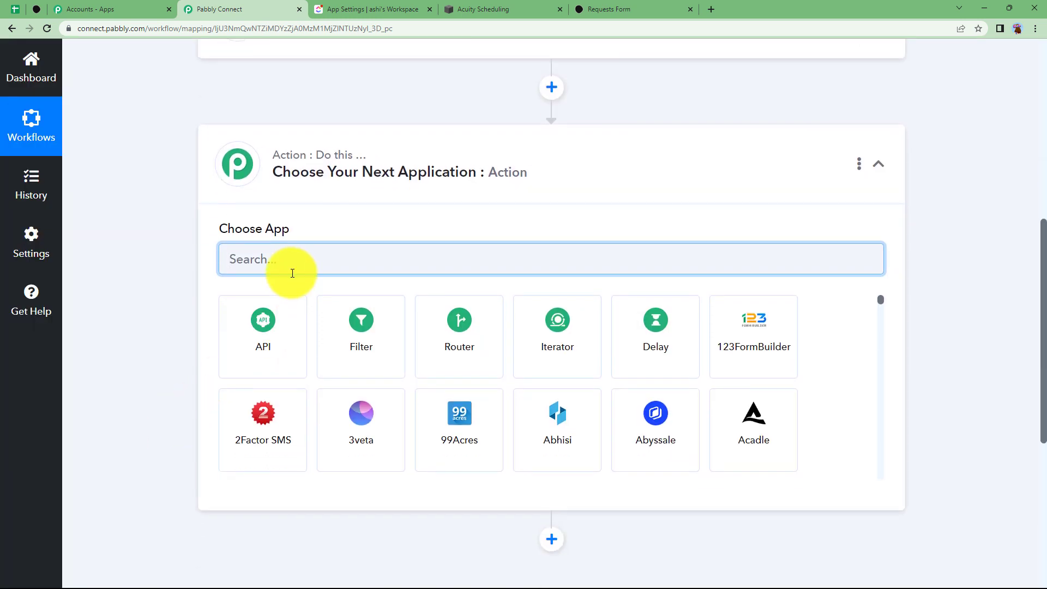
pyautogui.write('click')
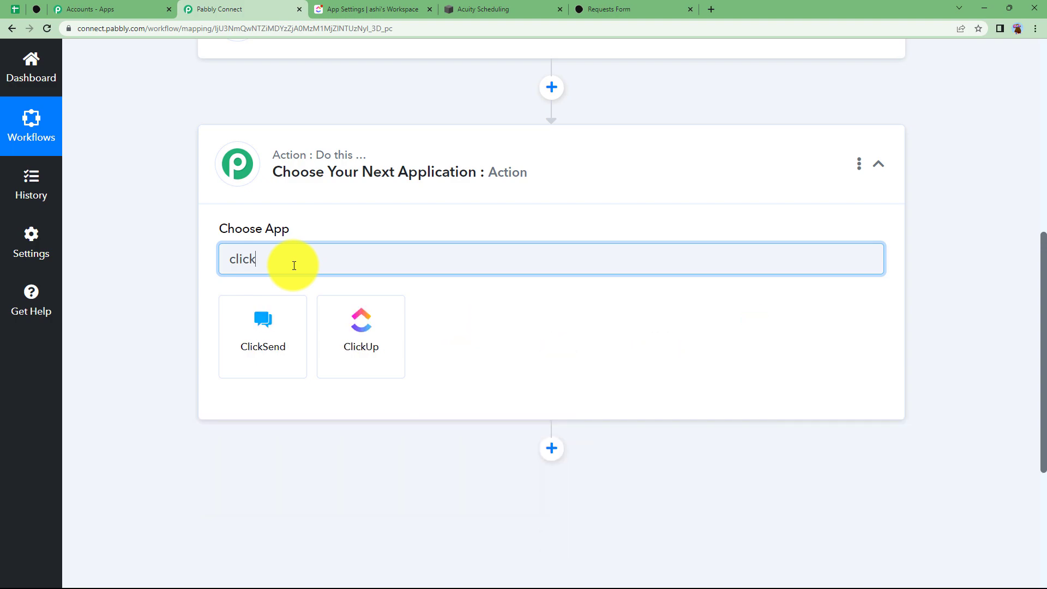
pyautogui.click(367, 354)
pyautogui.click(358, 10)
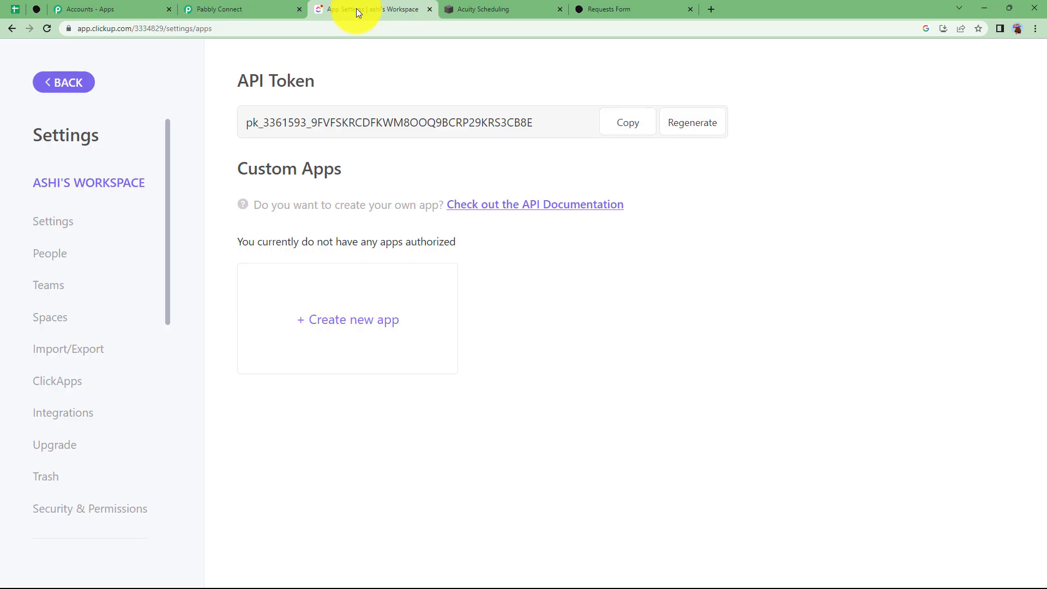
# Return to the Events list and look at the Meeting task's status options without changing them
pyautogui.click(65, 82)
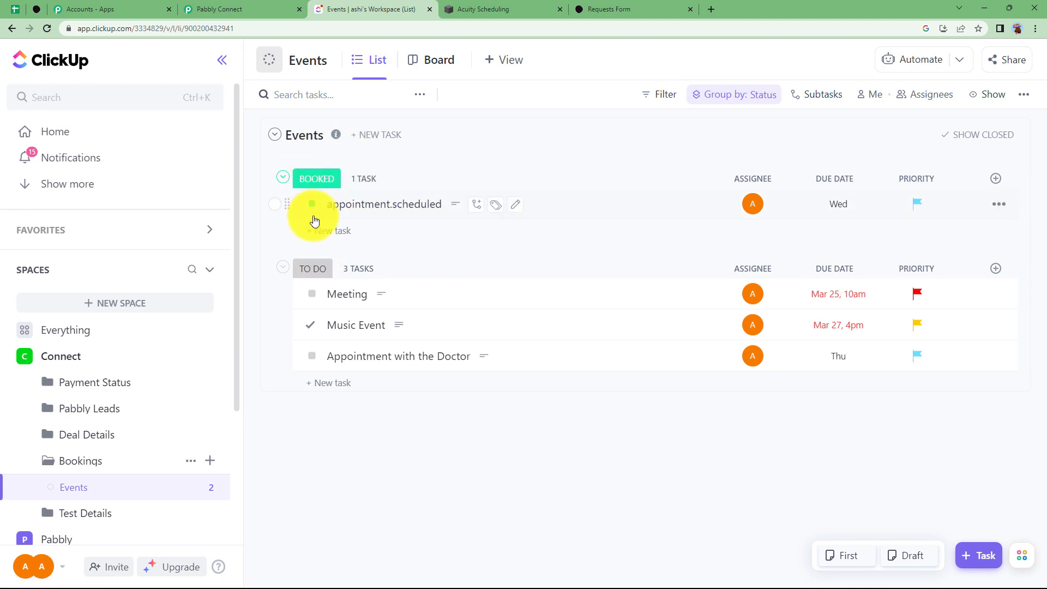
pyautogui.click(313, 295)
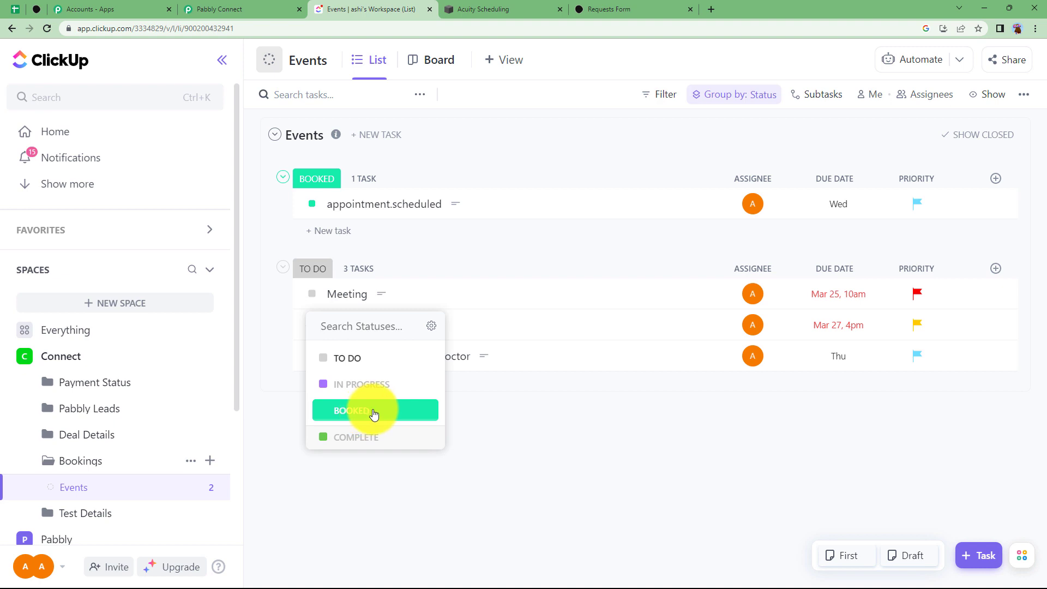
pyautogui.click(270, 406)
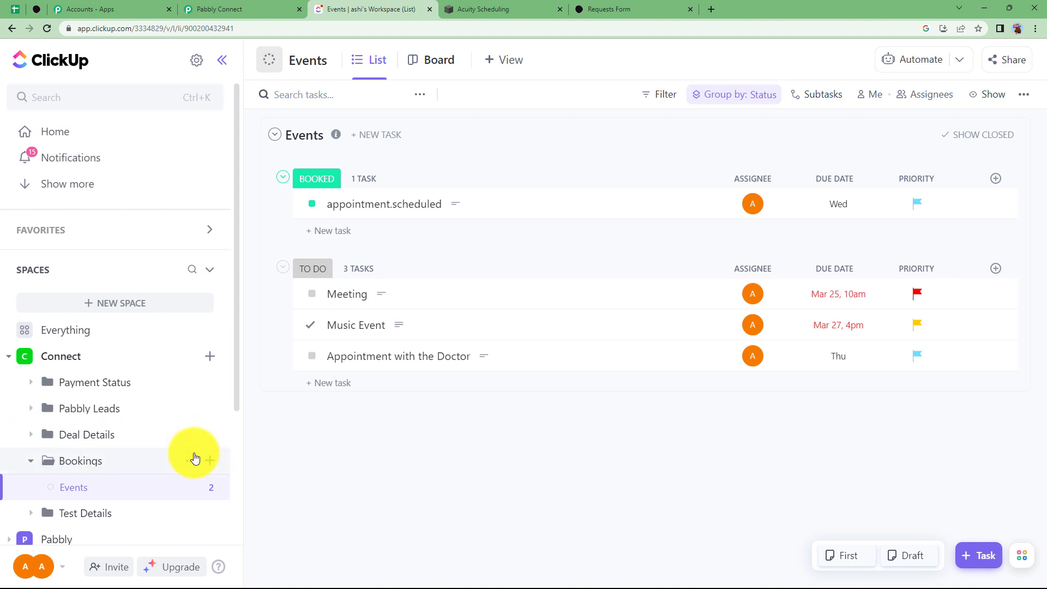
# View the Bookings folder's list statuses, then open the Appointment with the Doctor task
pyautogui.click(190, 463)
pyautogui.moveTo(228, 460)
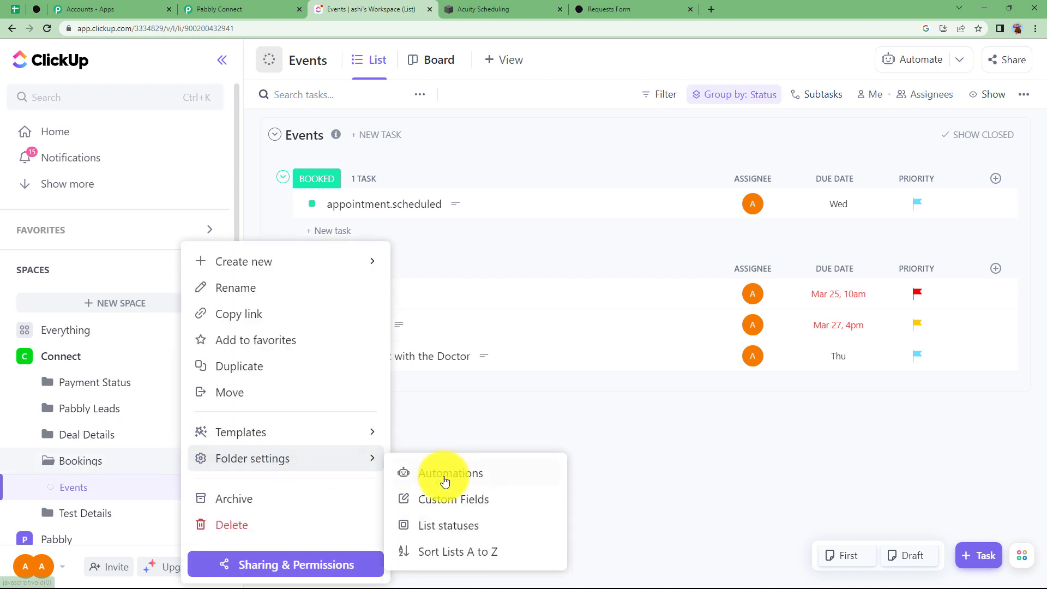
pyautogui.click(458, 524)
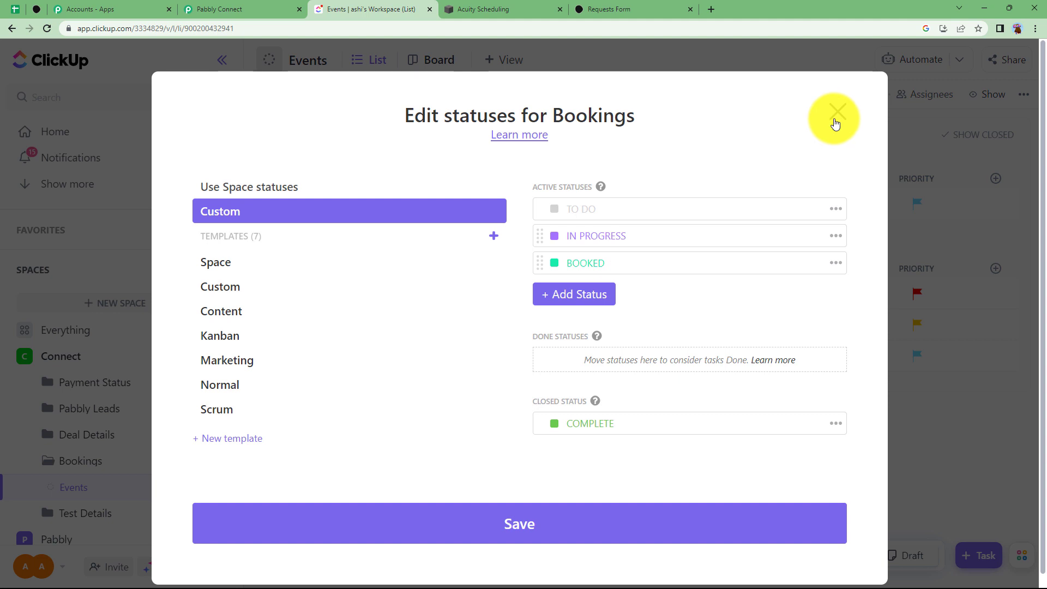
pyautogui.click(837, 121)
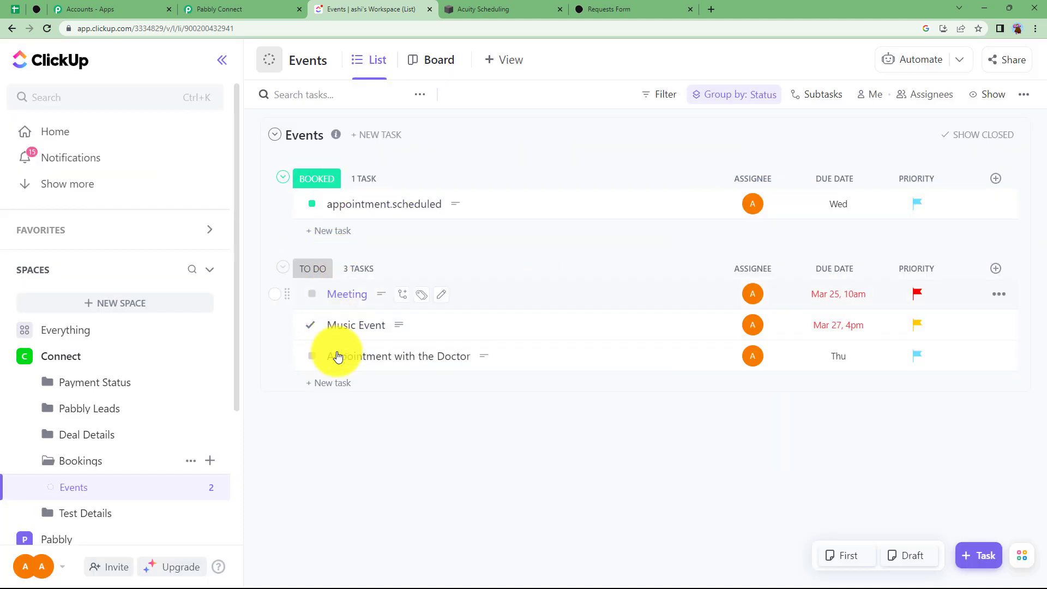
pyautogui.click(371, 360)
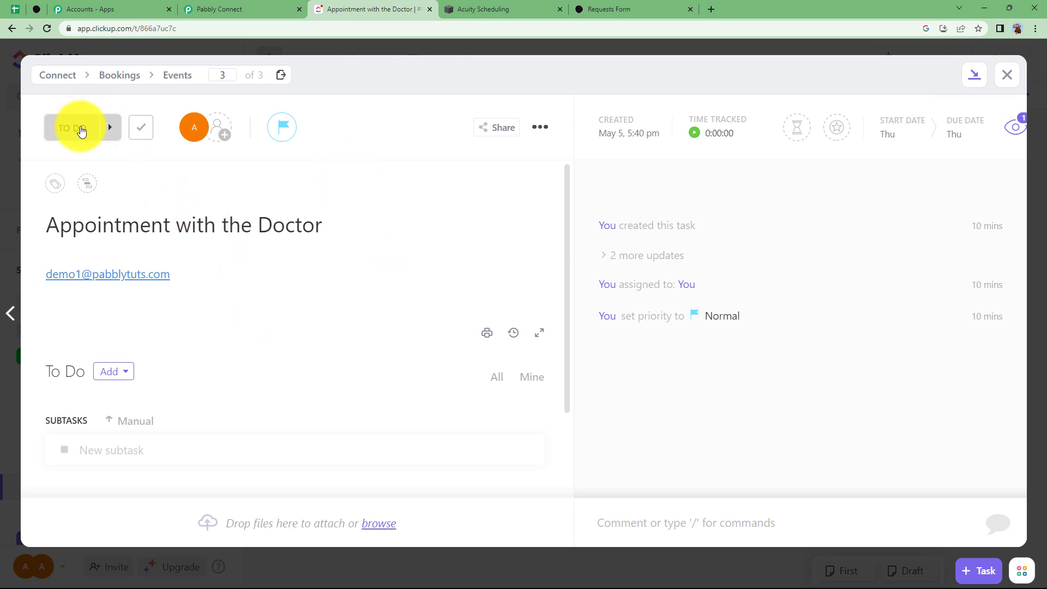
pyautogui.click(221, 5)
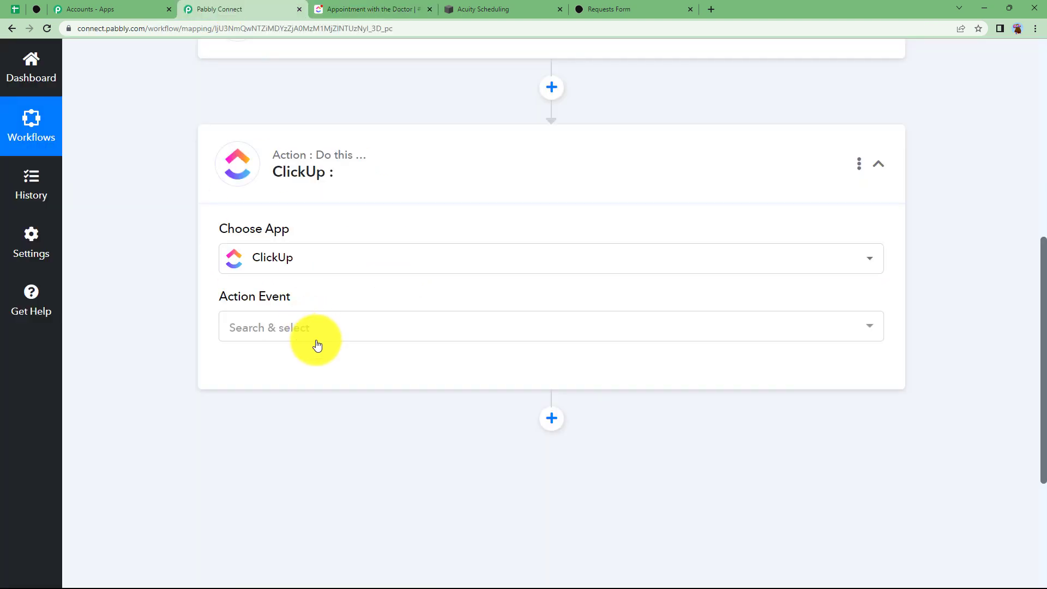
# Set the new ClickUp step's action event to Update Task and save it with connection ClickUp #16
pyautogui.click(304, 322)
pyautogui.click(254, 324)
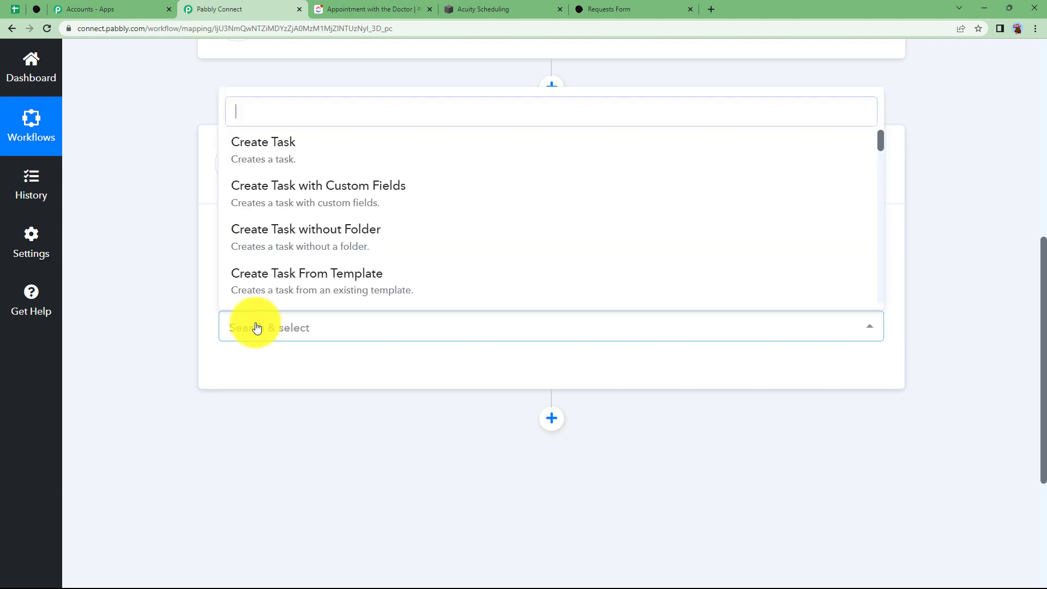
pyautogui.scroll(-5, 311, 255)
pyautogui.click(307, 256)
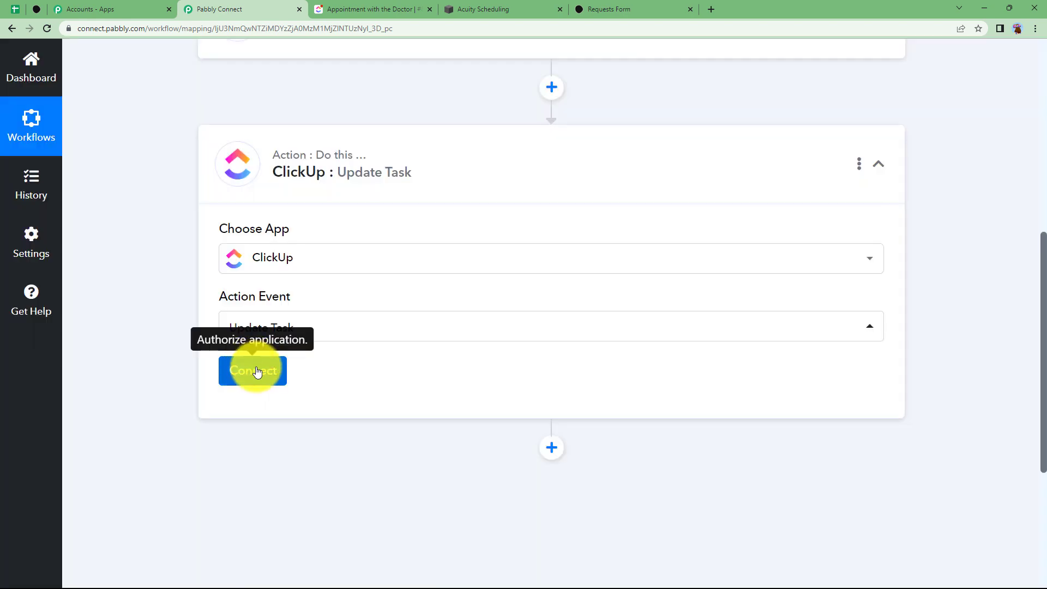
pyautogui.click(256, 370)
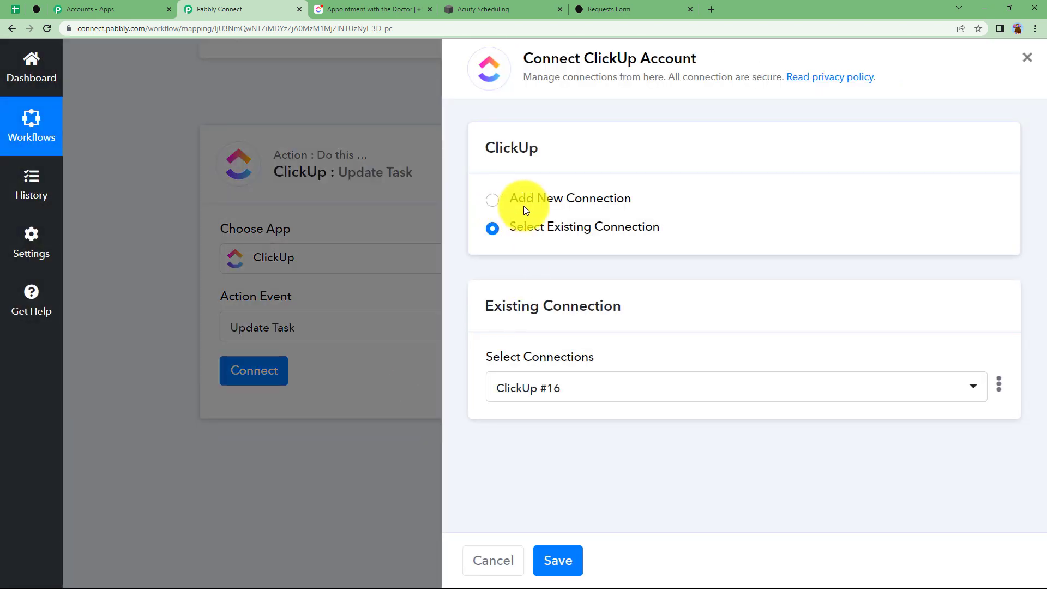
pyautogui.click(570, 559)
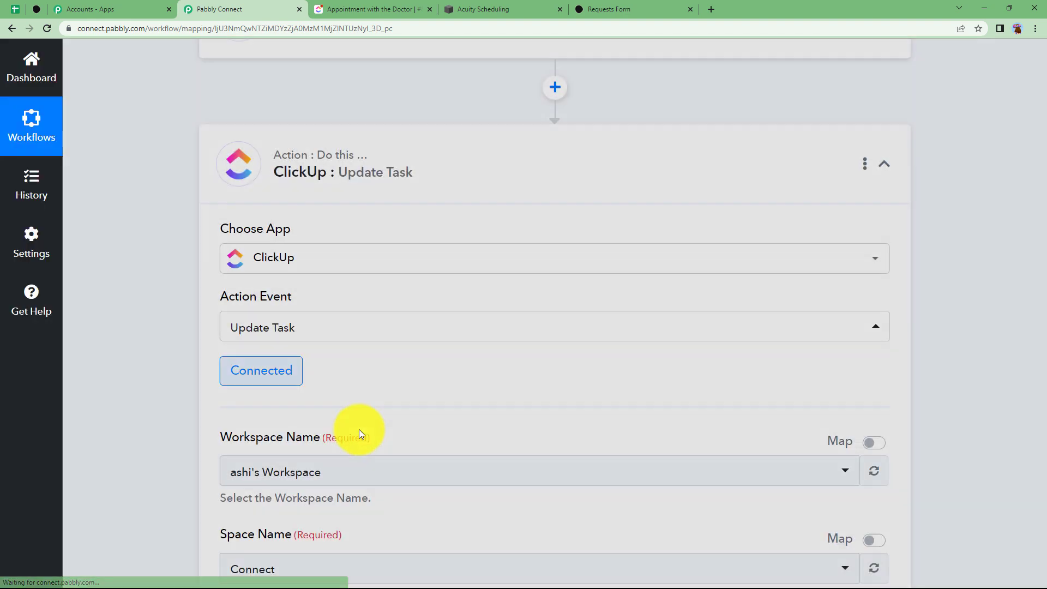
# Choose the Bookings folder and the Events list for the Update Task step
pyautogui.scroll(-4, 359, 430)
pyautogui.scroll(-3, 246, 328)
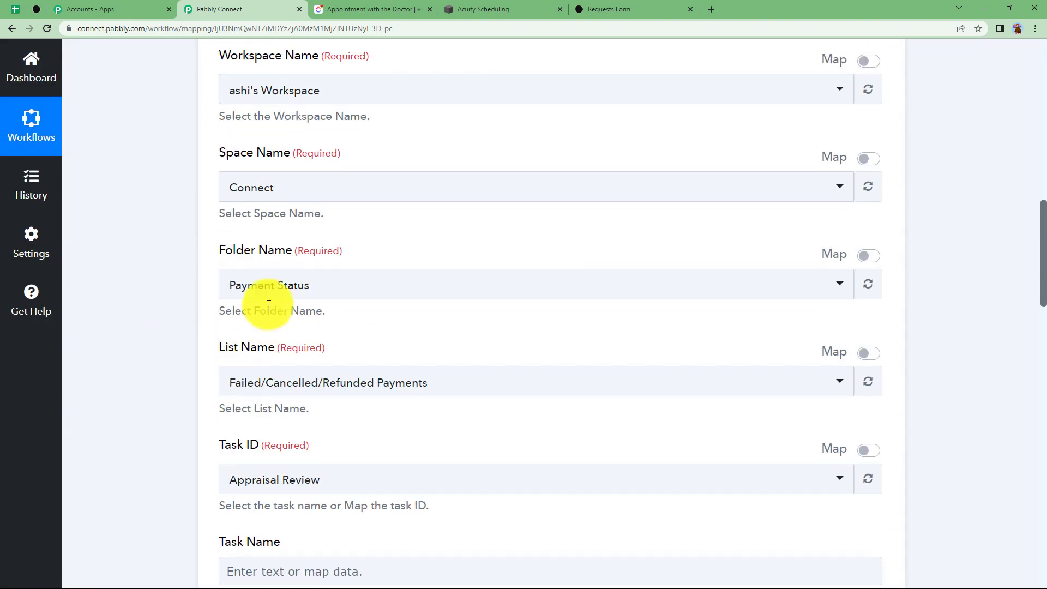
pyautogui.click(284, 289)
pyautogui.click(300, 442)
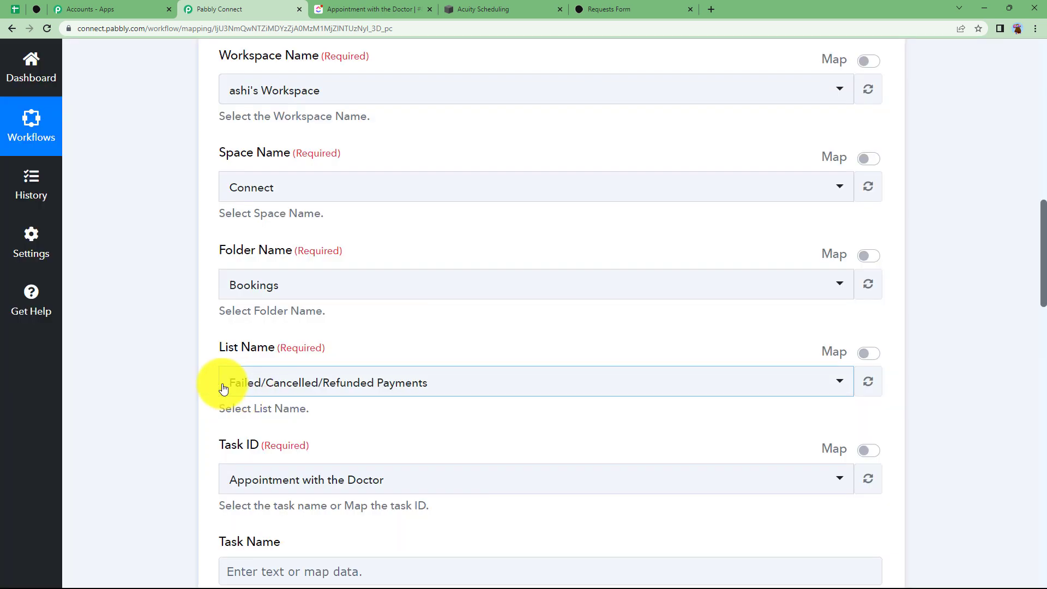
pyautogui.scroll(-2, 245, 338)
pyautogui.click(283, 276)
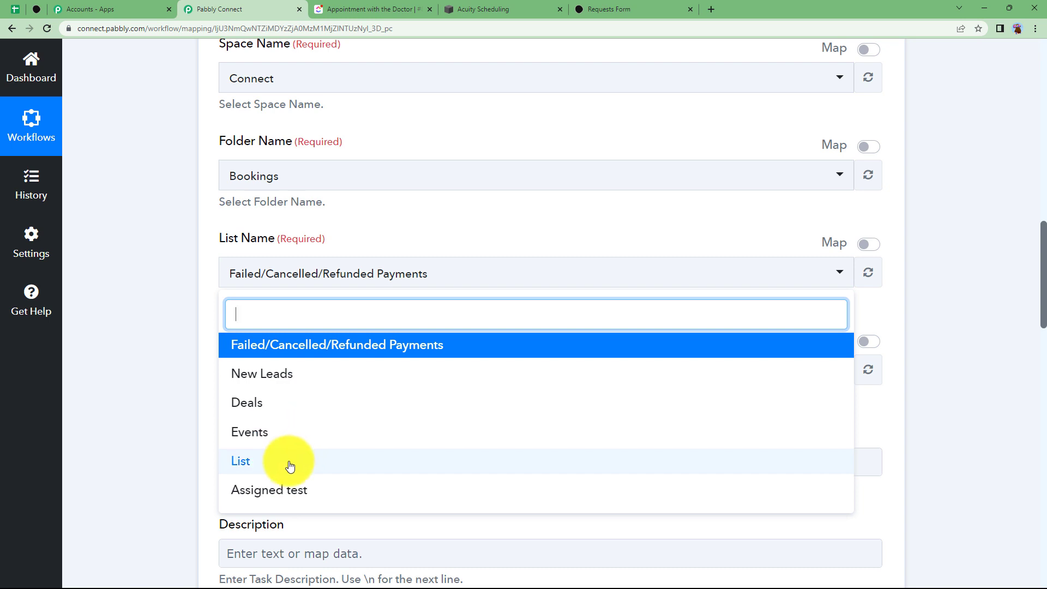
pyautogui.click(286, 432)
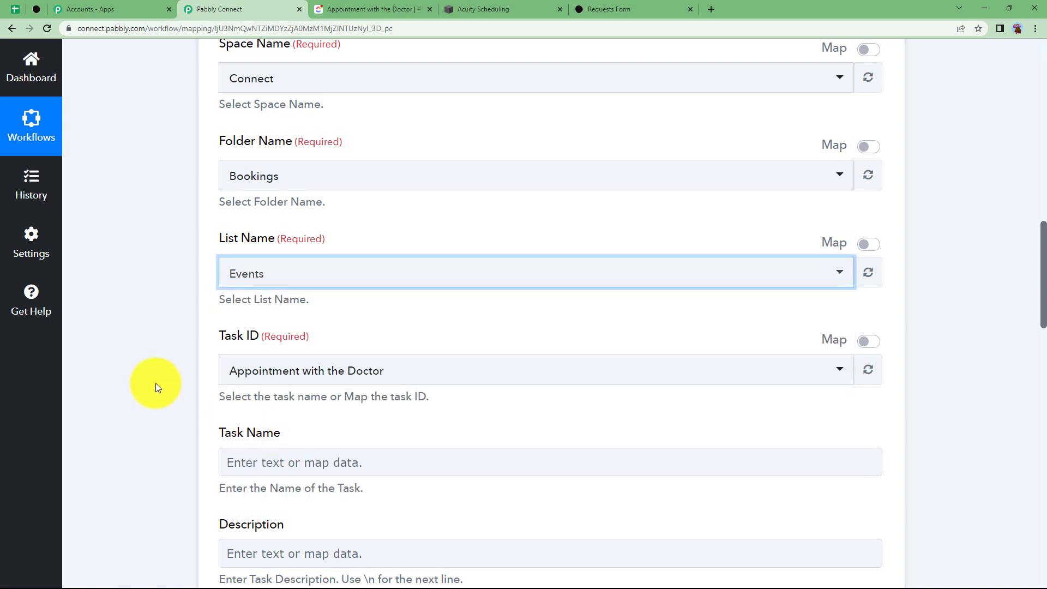
# Map Task ID to the Acuity appointment's form answer 'Res2 Forms 0 Values 0 Value'
pyautogui.click(285, 380)
pyautogui.click(870, 342)
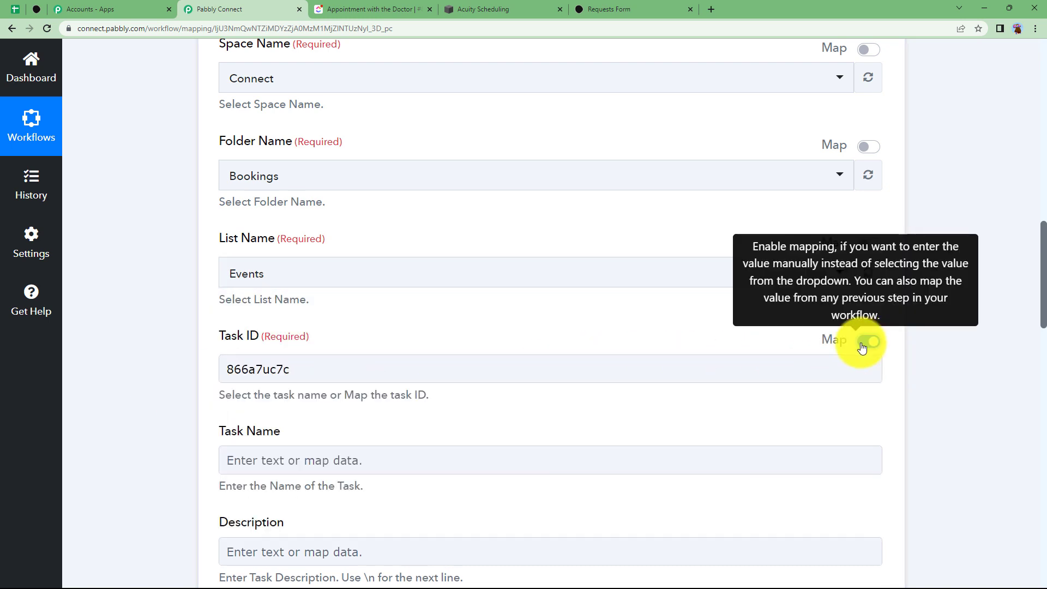
pyautogui.click(564, 375)
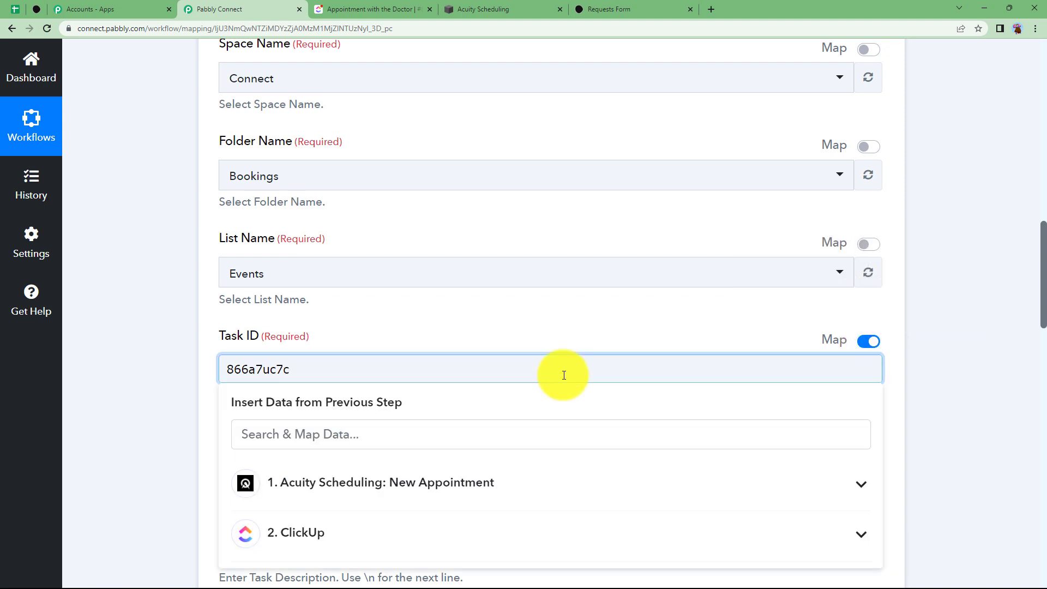
pyautogui.click(367, 488)
pyautogui.scroll(-3, 151, 440)
pyautogui.scroll(-1, 370, 410)
pyautogui.scroll(-5, 368, 409)
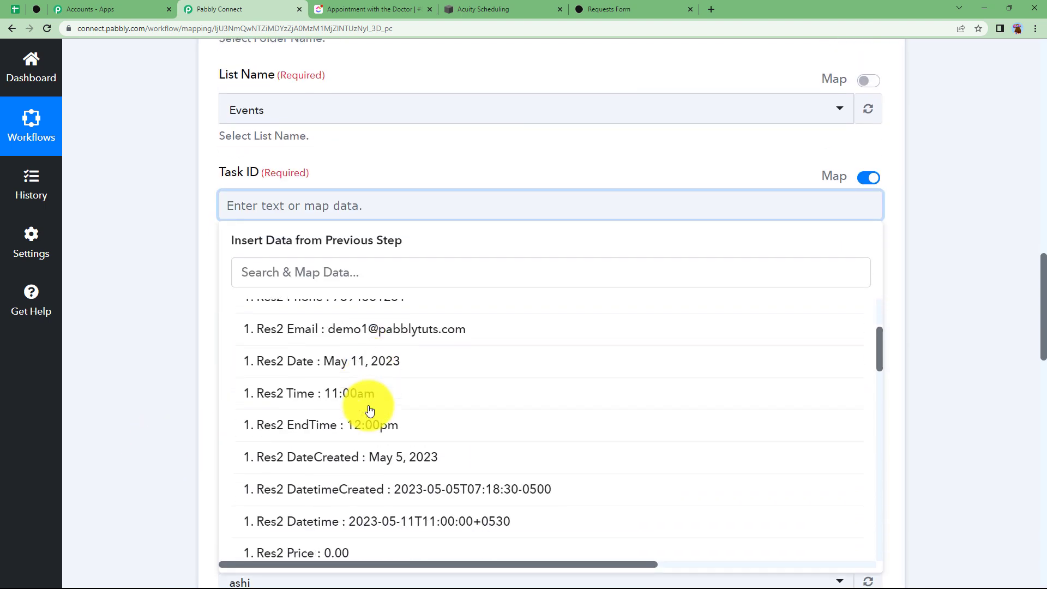
pyautogui.click(391, 372)
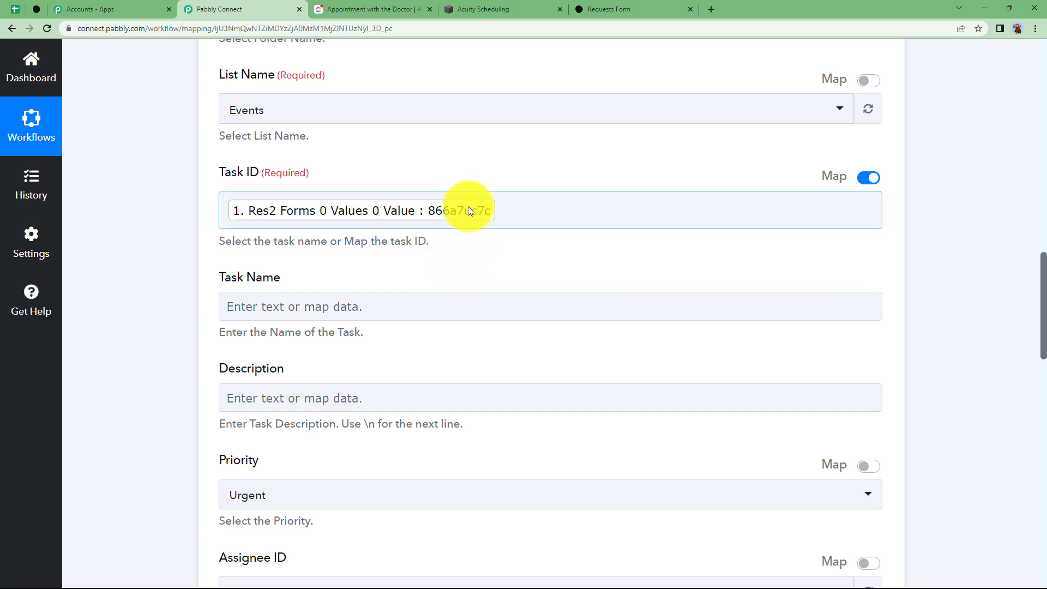
# Bring up the found ClickUp task's fields for the Task Name field
pyautogui.click(311, 306)
pyautogui.click(344, 480)
pyautogui.scroll(-3, 161, 412)
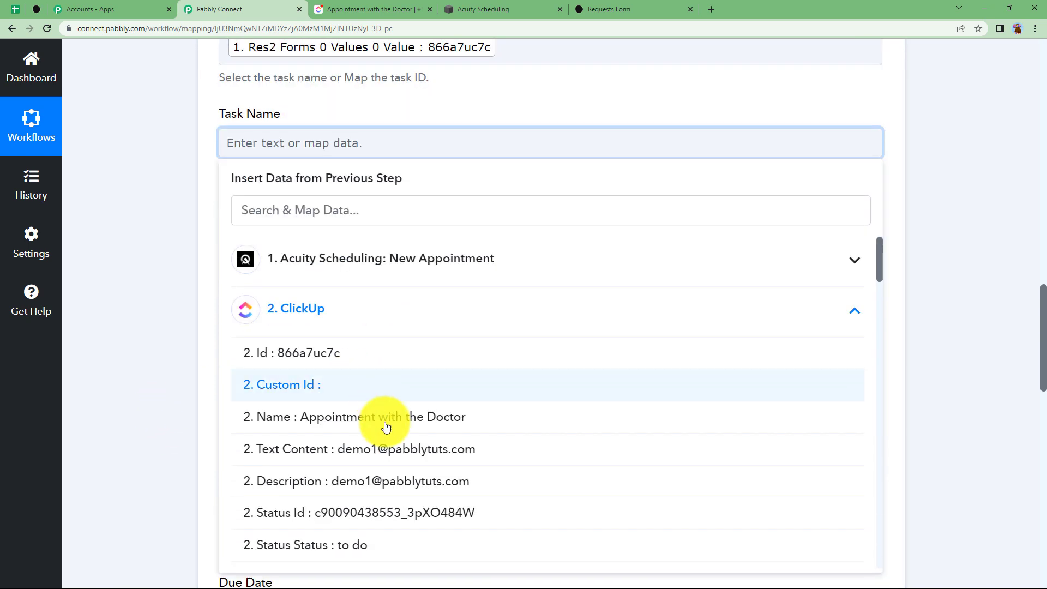
# Map the found task's Name into Task Name and start Description with 'Name' and the client's first name
pyautogui.click(377, 429)
pyautogui.scroll(-3, 158, 317)
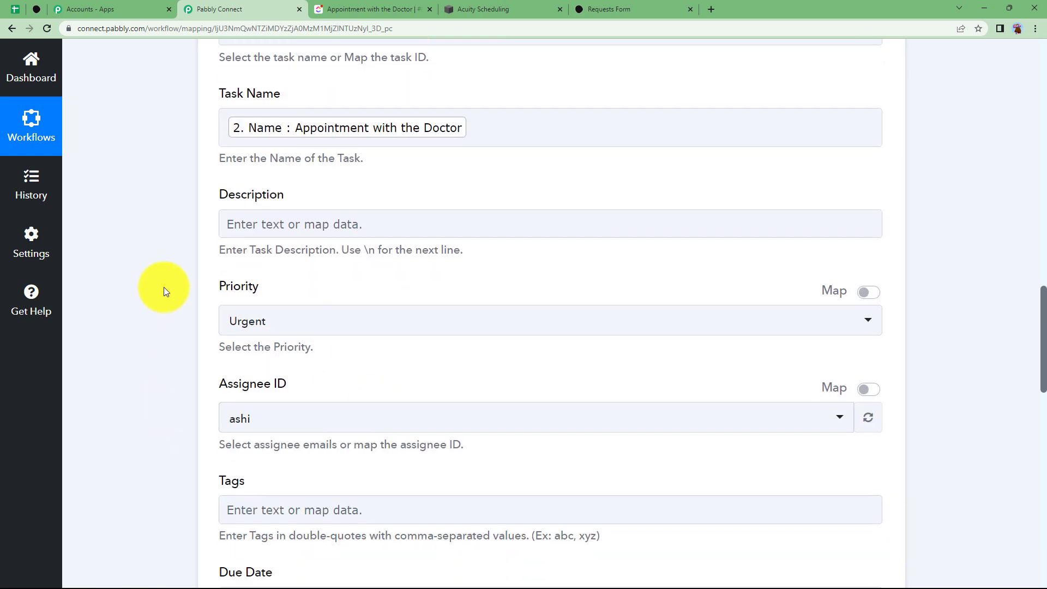
pyautogui.click(269, 141)
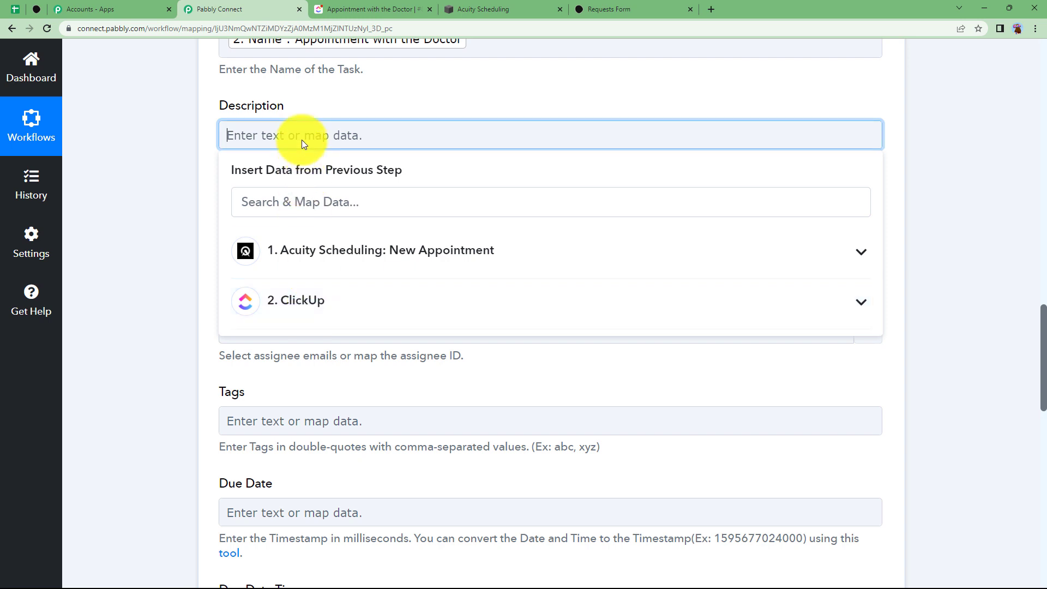
pyautogui.write('Name:')
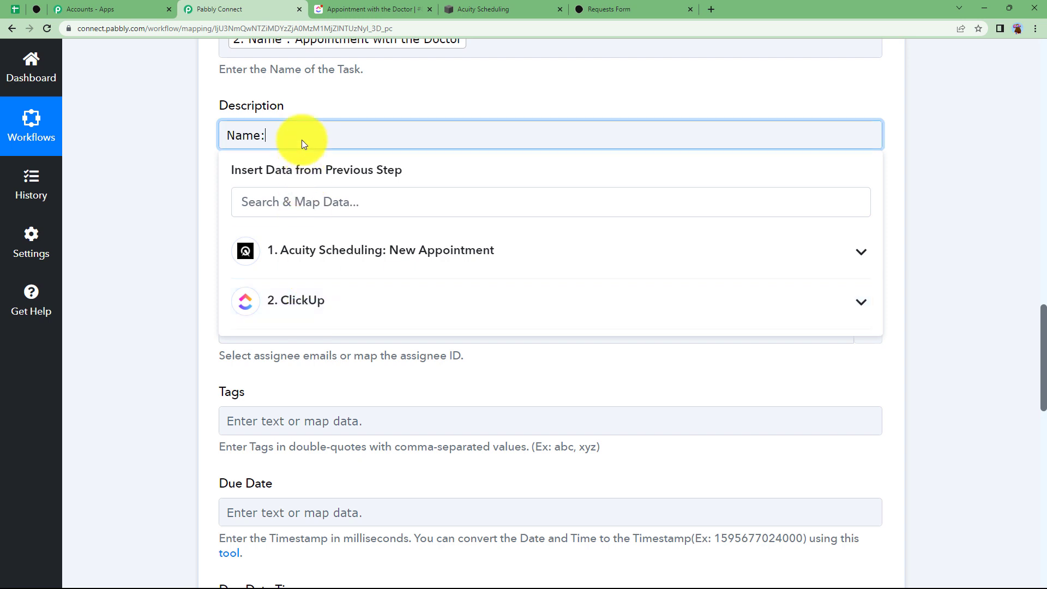
pyautogui.click(347, 270)
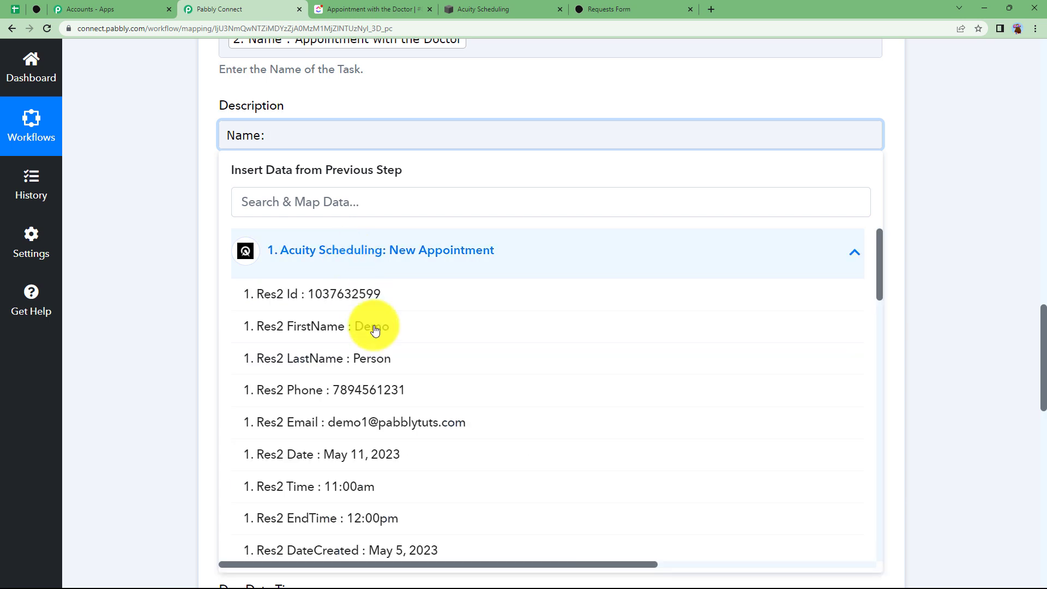
pyautogui.click(374, 327)
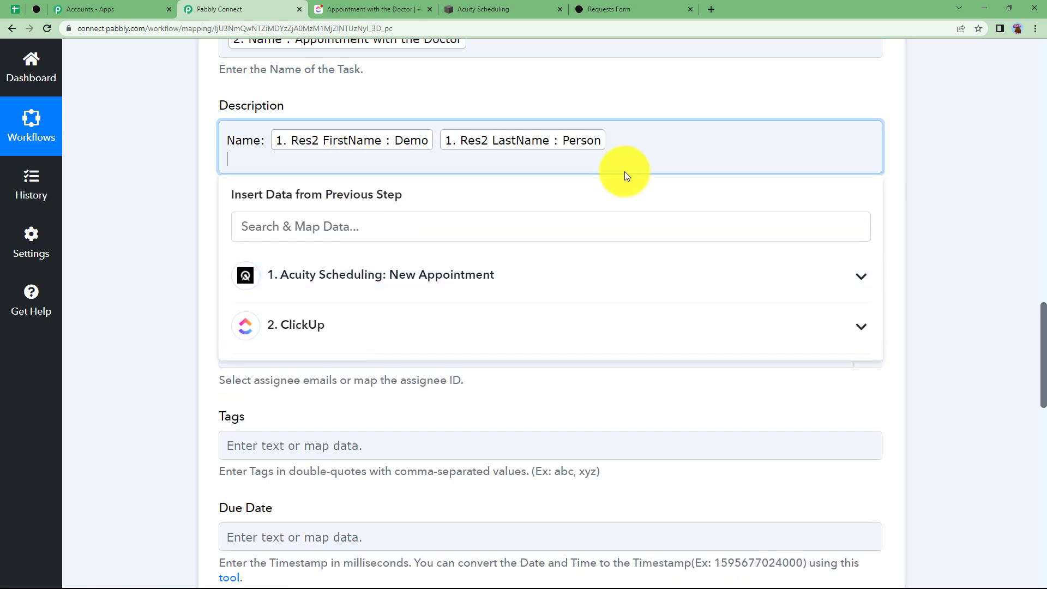
# Add the client's phone, email and appointment time lines to the Description
pyautogui.click(422, 273)
pyautogui.click(385, 419)
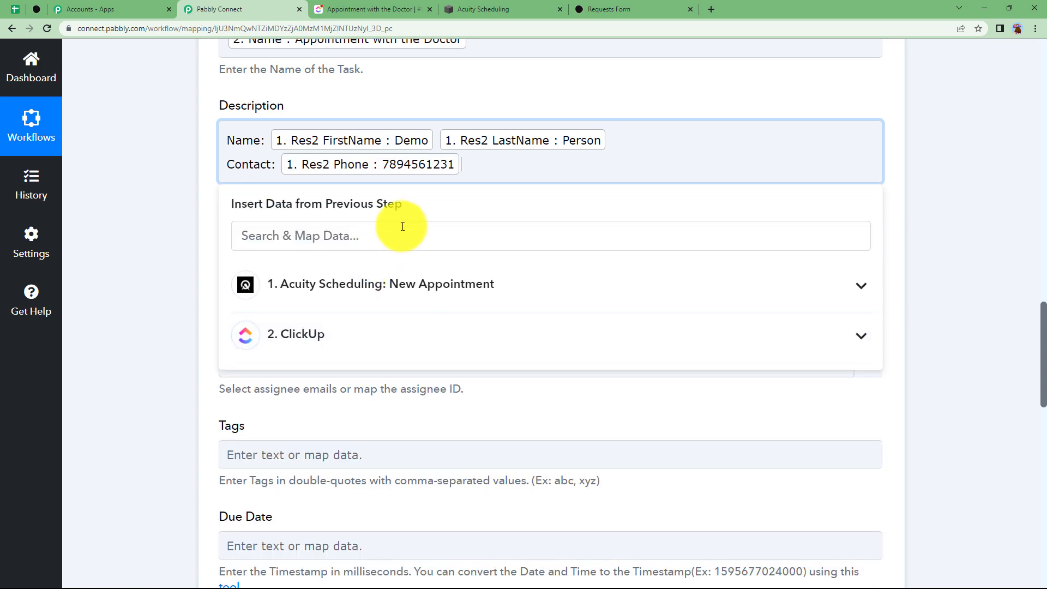
pyautogui.press('Return')
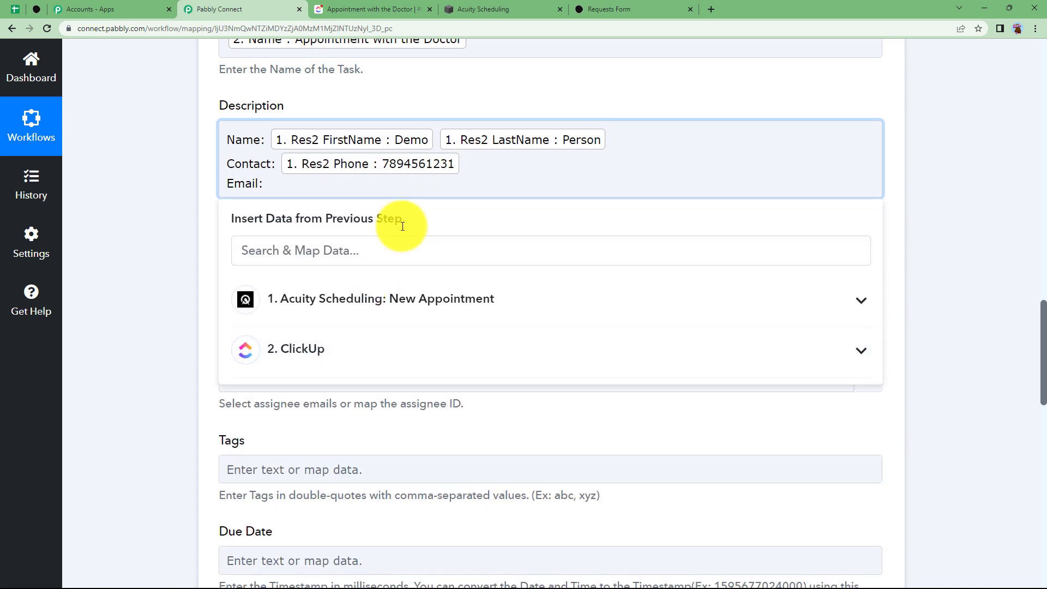
pyautogui.click(385, 300)
pyautogui.scroll(-3, 204, 316)
pyautogui.click(432, 357)
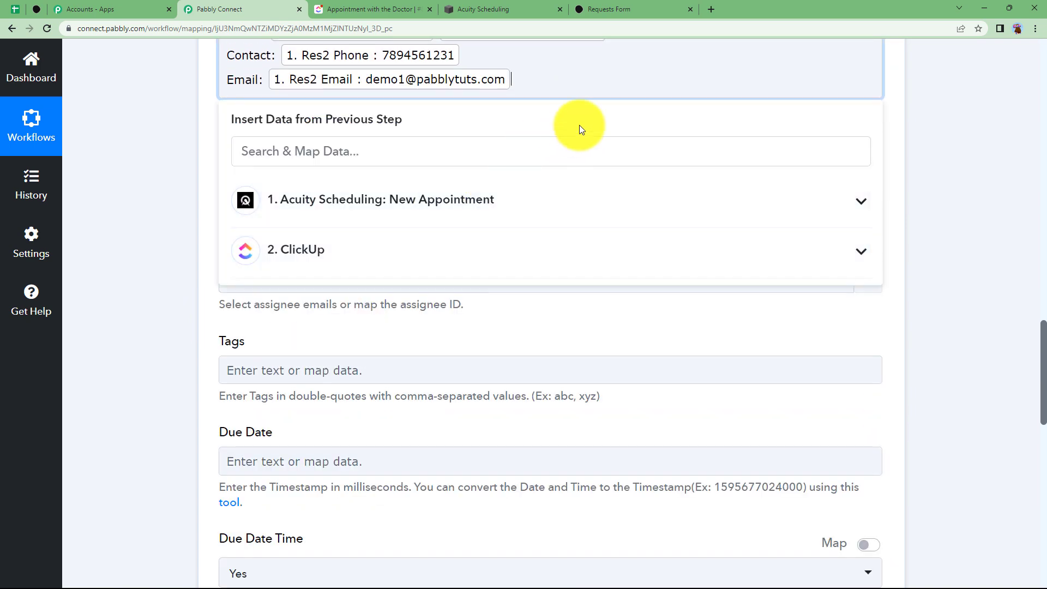
pyautogui.press('Return')
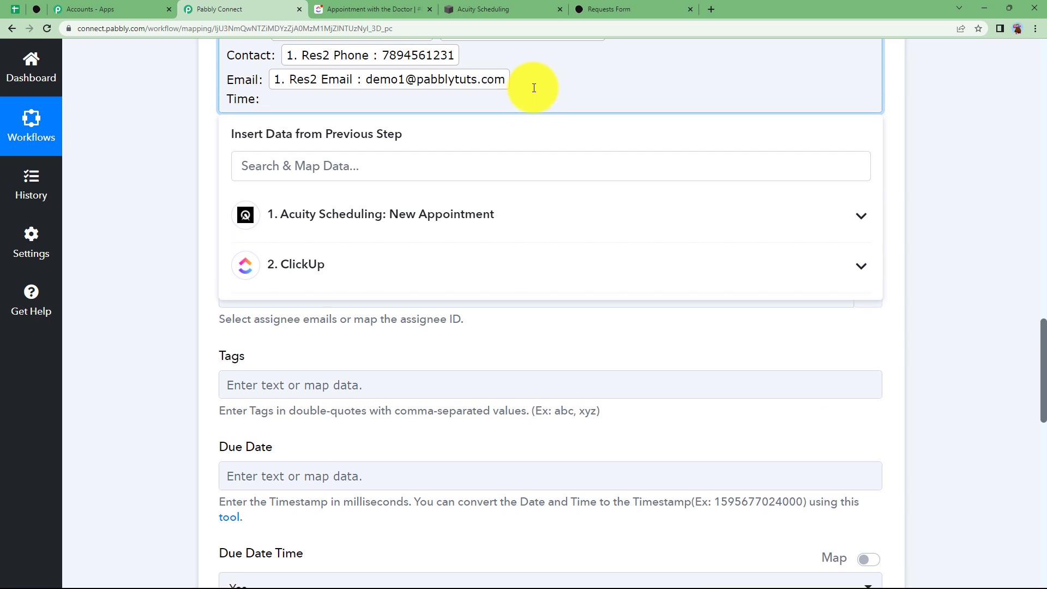
pyautogui.click(334, 216)
pyautogui.scroll(-3, 262, 343)
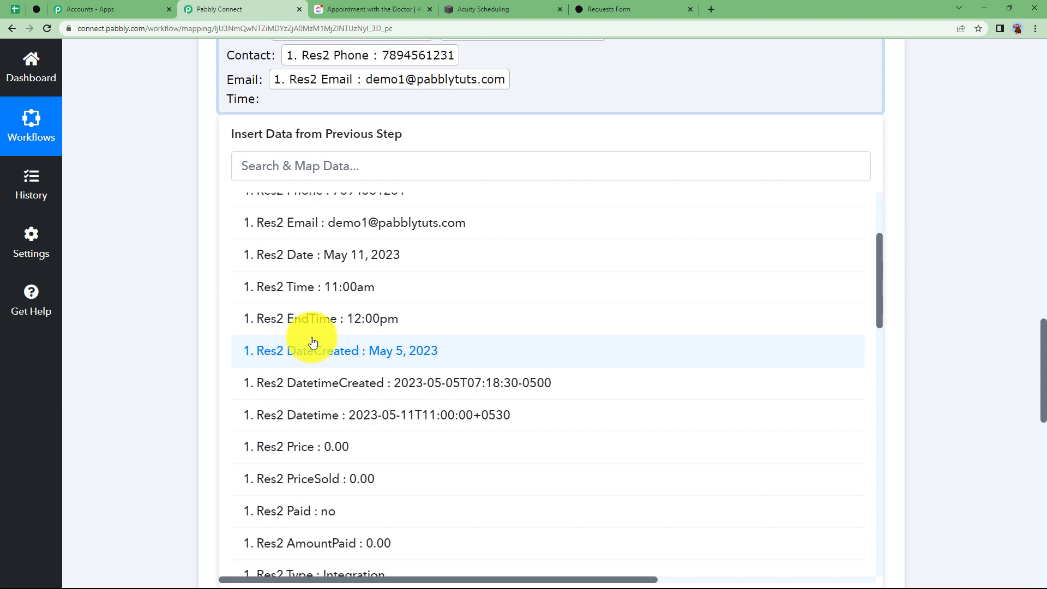
pyautogui.click(357, 289)
# Set the task Priority to Normal
pyautogui.click(175, 211)
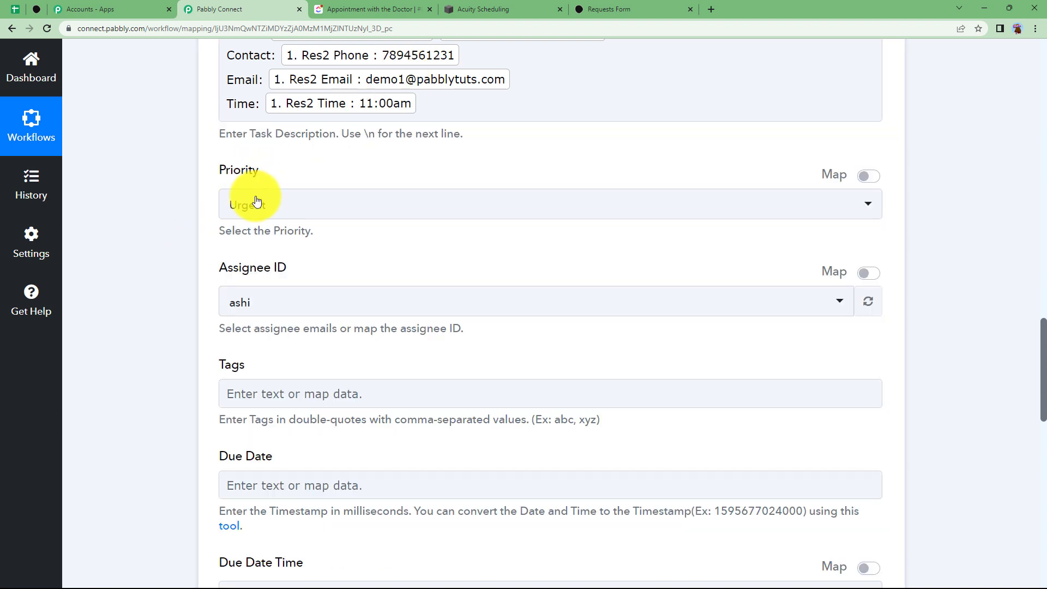
pyautogui.click(260, 206)
pyautogui.click(273, 335)
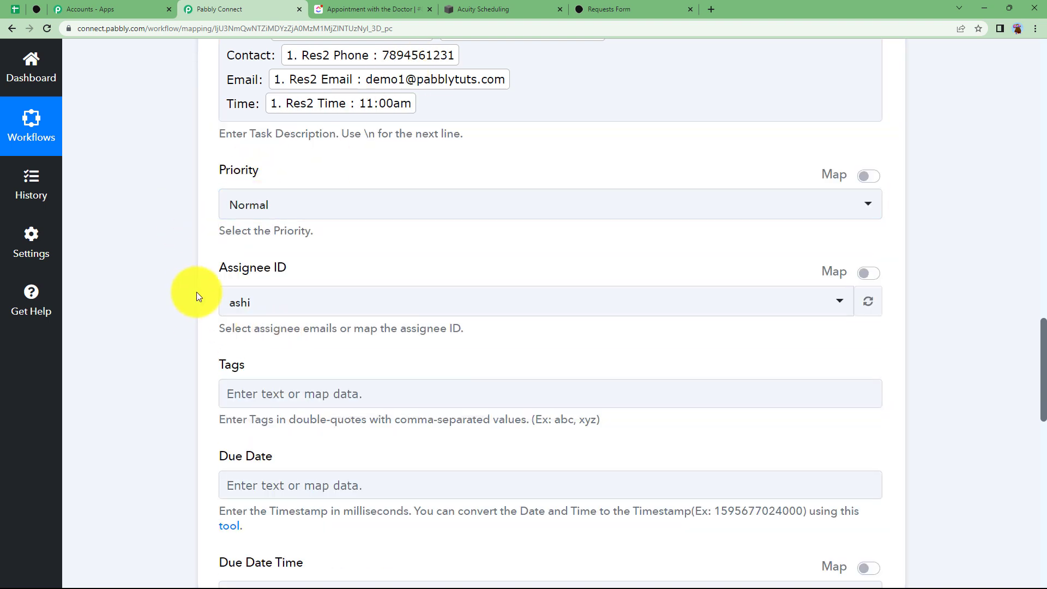
pyautogui.scroll(-4, 211, 281)
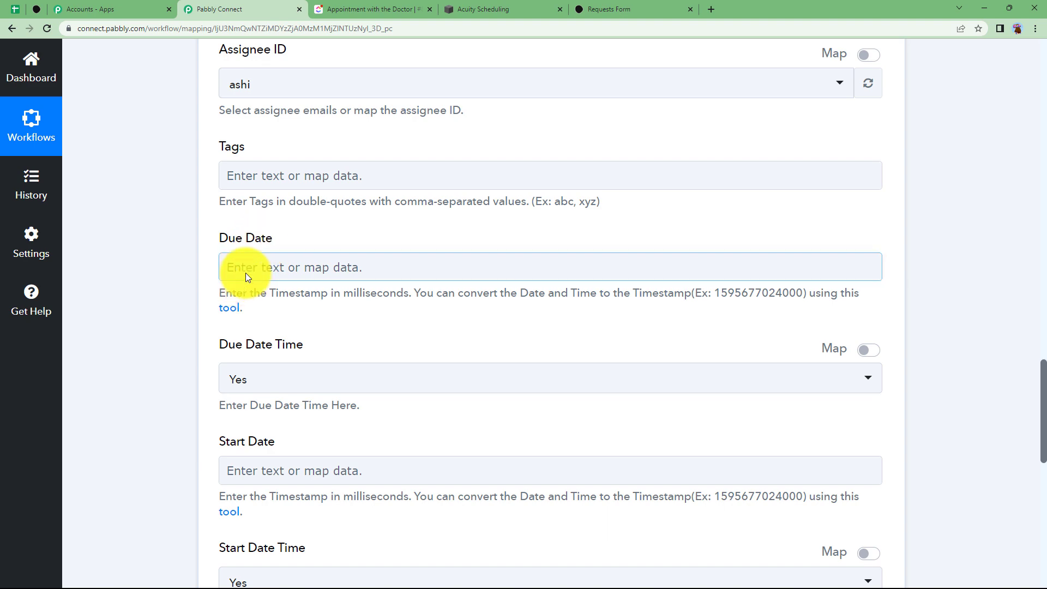
# Map the found task's Due Date into Due Date and set Due Date Time to No
pyautogui.click(245, 272)
pyautogui.scroll(-3, 168, 294)
pyautogui.click(282, 276)
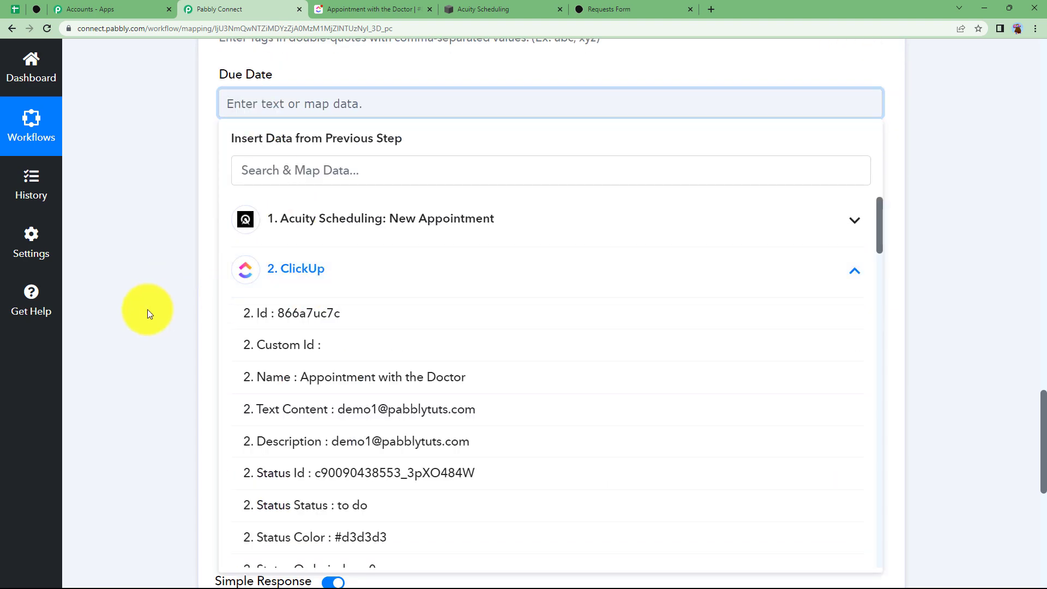
pyautogui.scroll(-2, 306, 334)
pyautogui.click(301, 62)
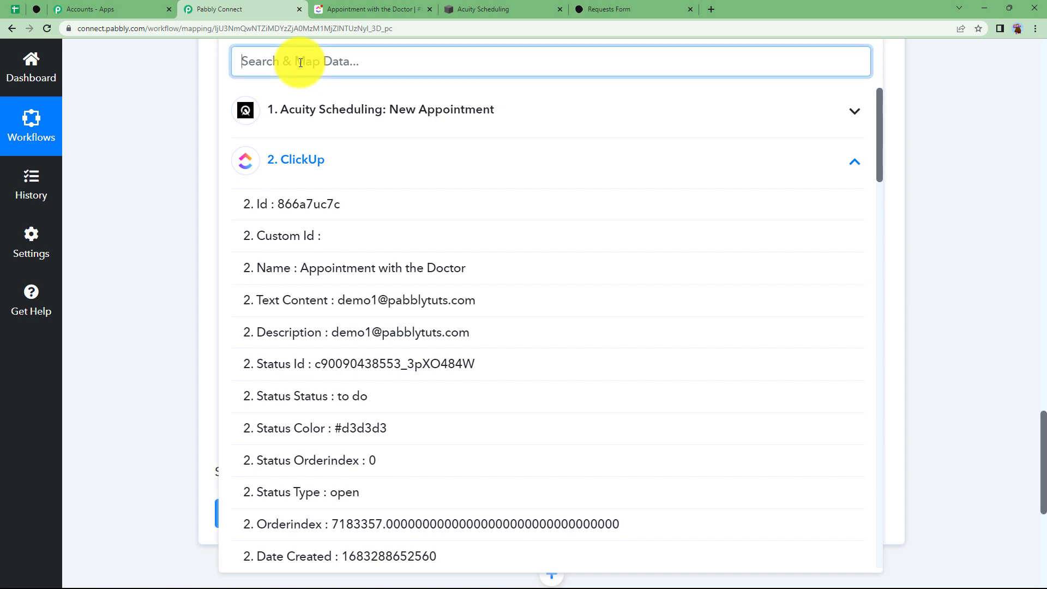
pyautogui.write('Dur')
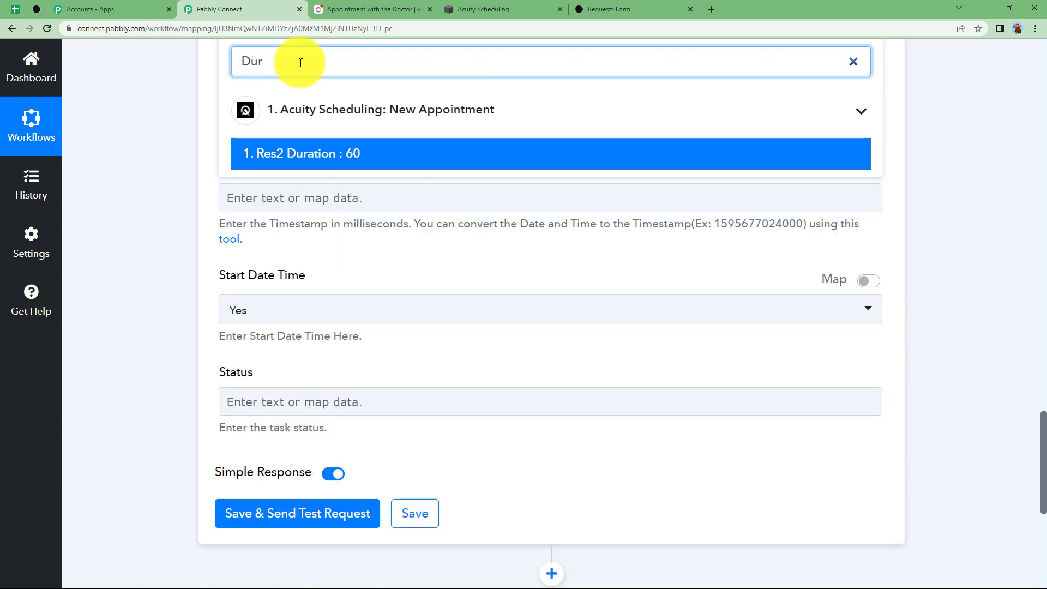
pyautogui.press('BackSpace')
pyautogui.write('e')
pyautogui.click(311, 154)
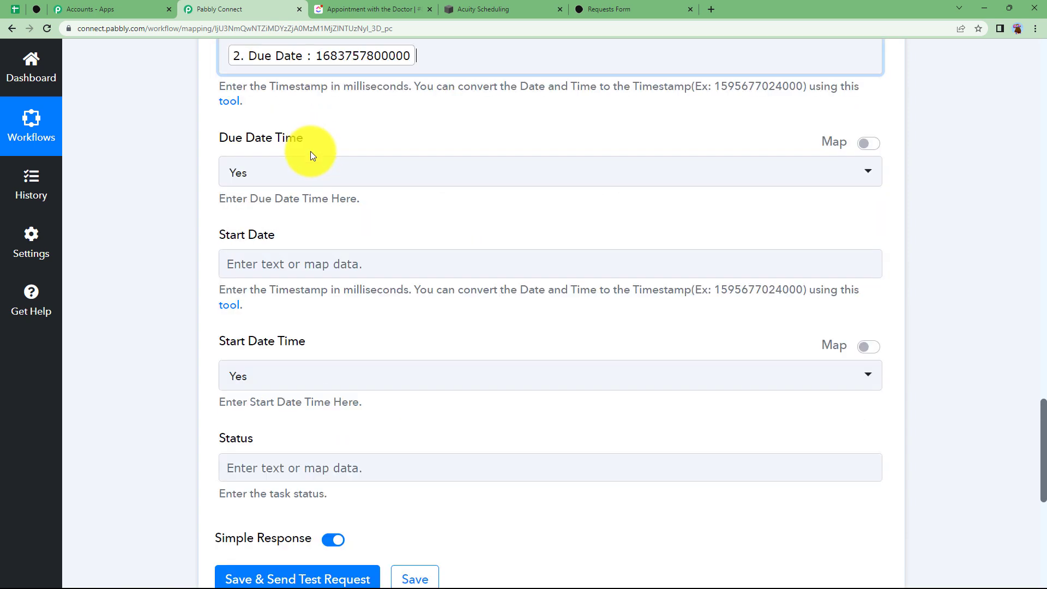
pyautogui.scroll(2, 132, 199)
pyautogui.click(164, 248)
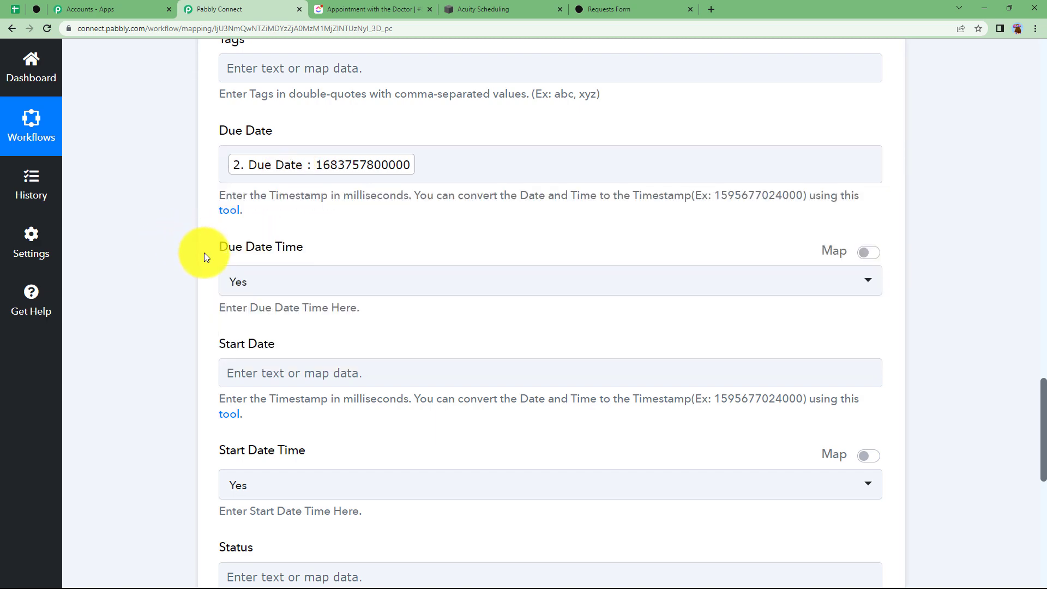
pyautogui.click(240, 281)
pyautogui.click(290, 383)
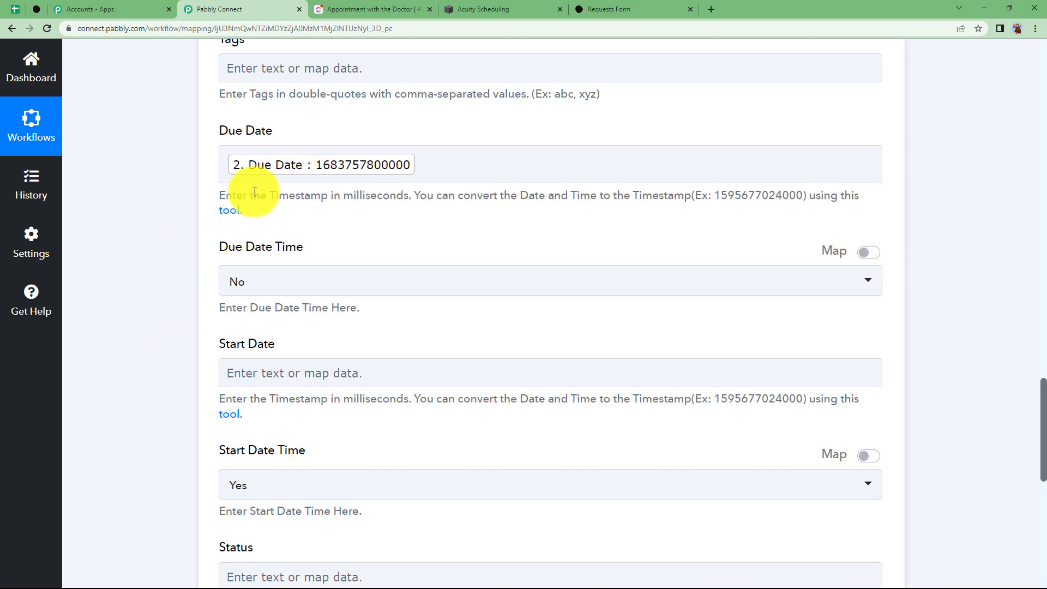
pyautogui.scroll(4, 255, 192)
pyautogui.scroll(-6, 178, 340)
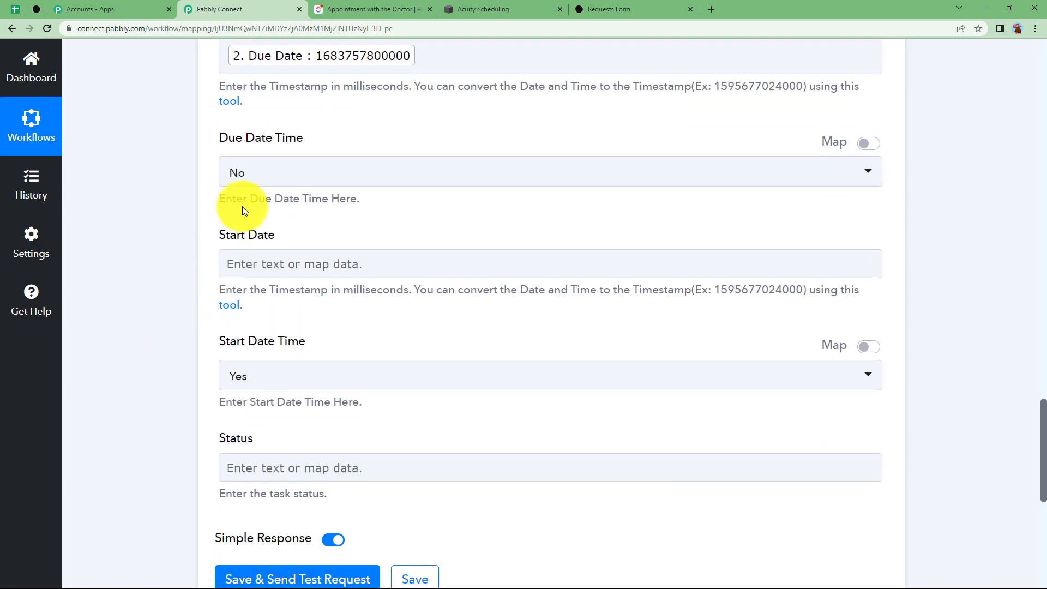
# Map the found task's Start Date into Start Date and set Start Date Time to No
pyautogui.click(257, 261)
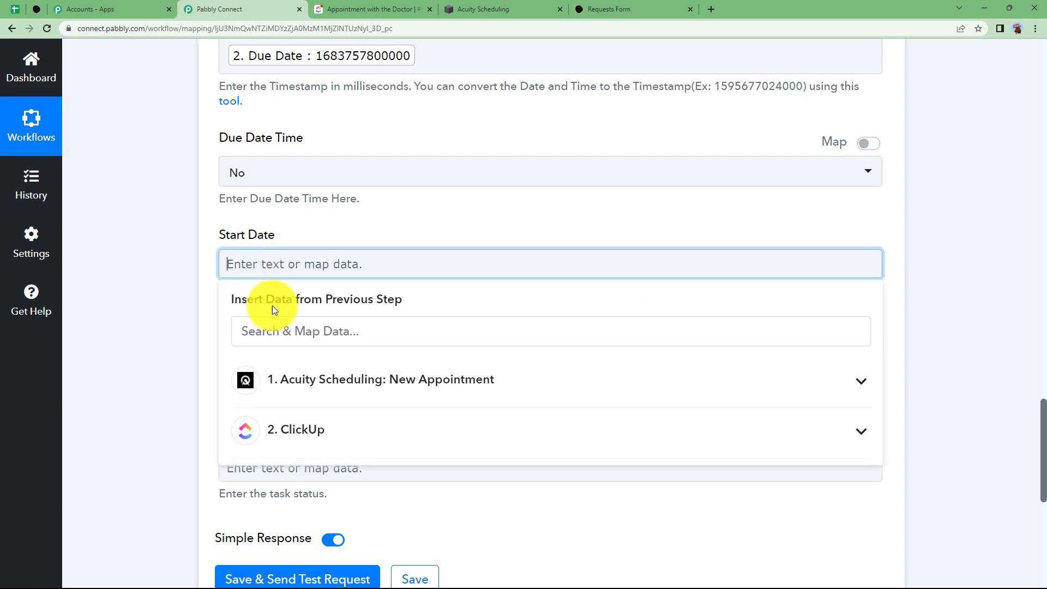
pyautogui.click(307, 438)
pyautogui.scroll(-3, 302, 163)
pyautogui.click(301, 166)
pyautogui.write('start')
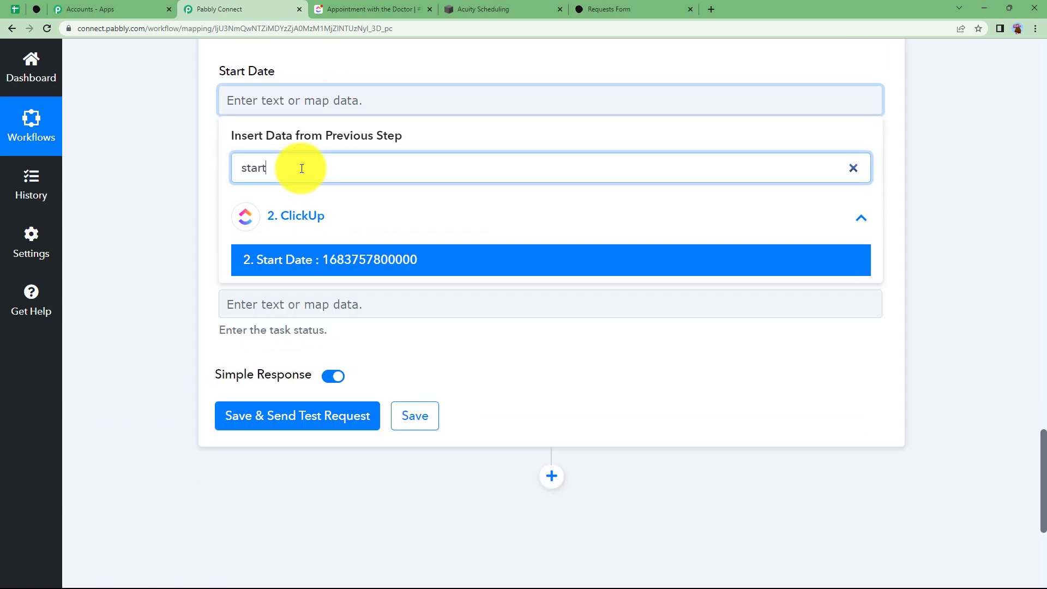
pyautogui.click(311, 259)
pyautogui.click(147, 242)
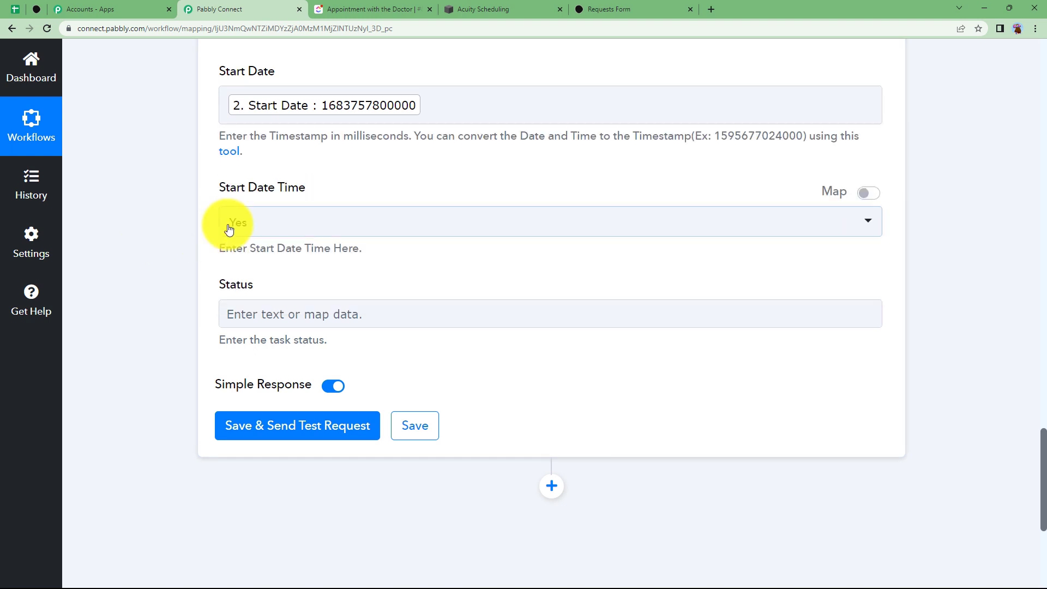
pyautogui.click(227, 222)
pyautogui.click(274, 324)
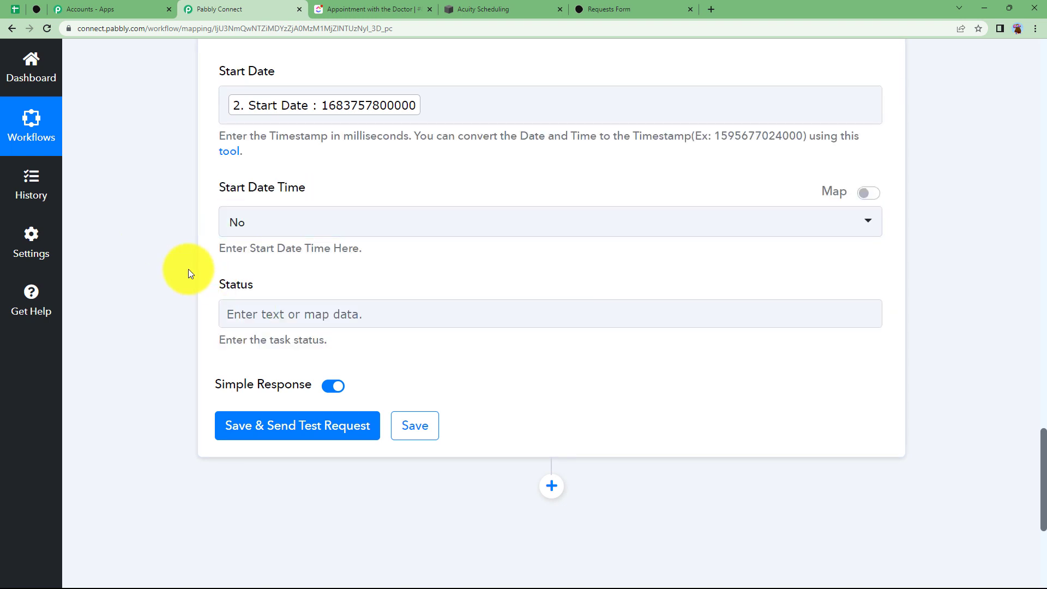
# Set the task Status to BOOKED
pyautogui.click(241, 315)
pyautogui.write('B')
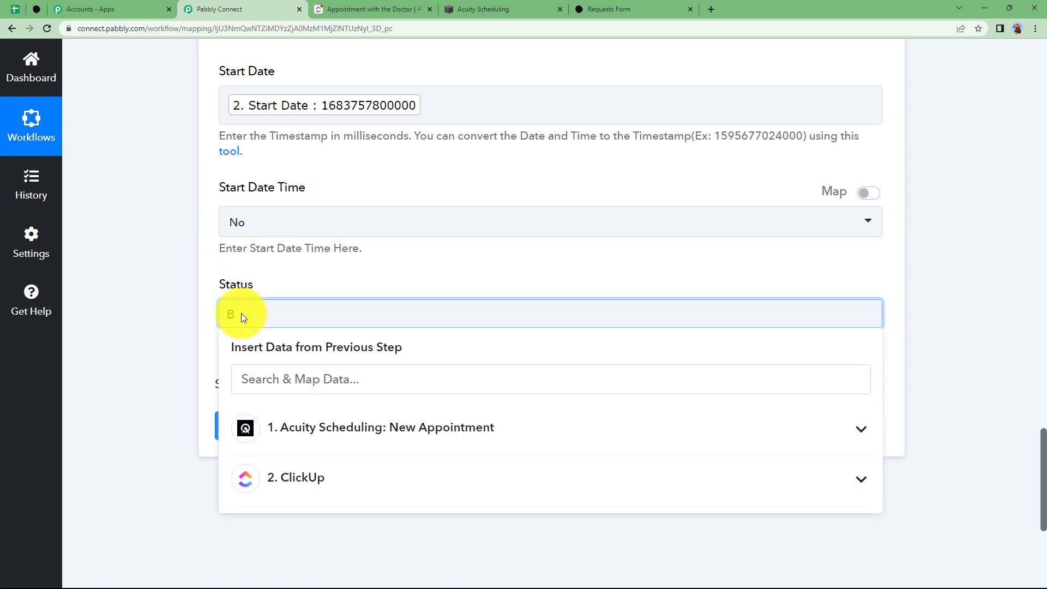
pyautogui.write('OOKED')
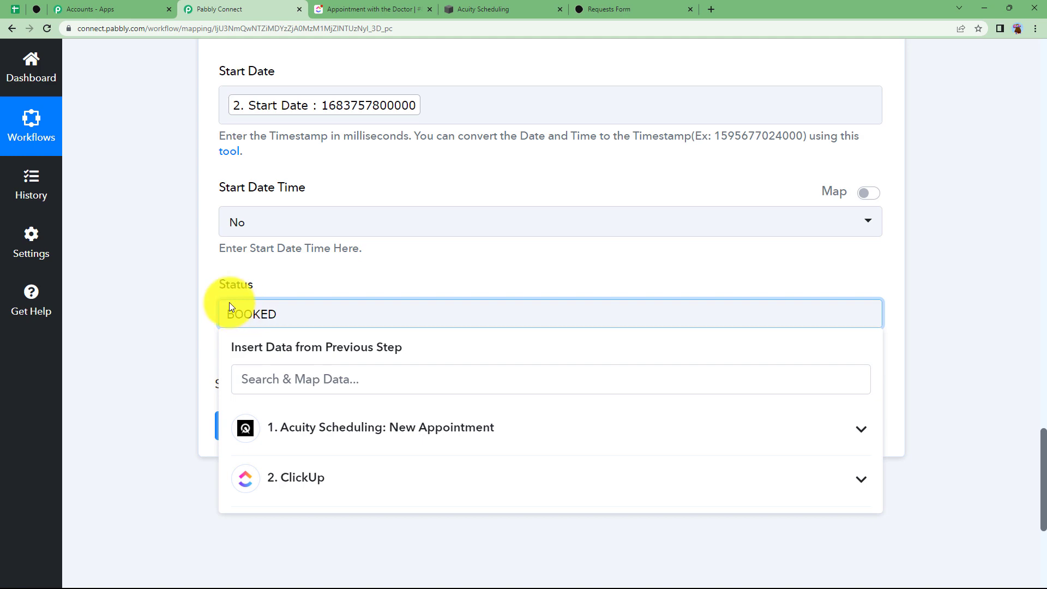
pyautogui.click(173, 298)
pyautogui.scroll(15, 164, 311)
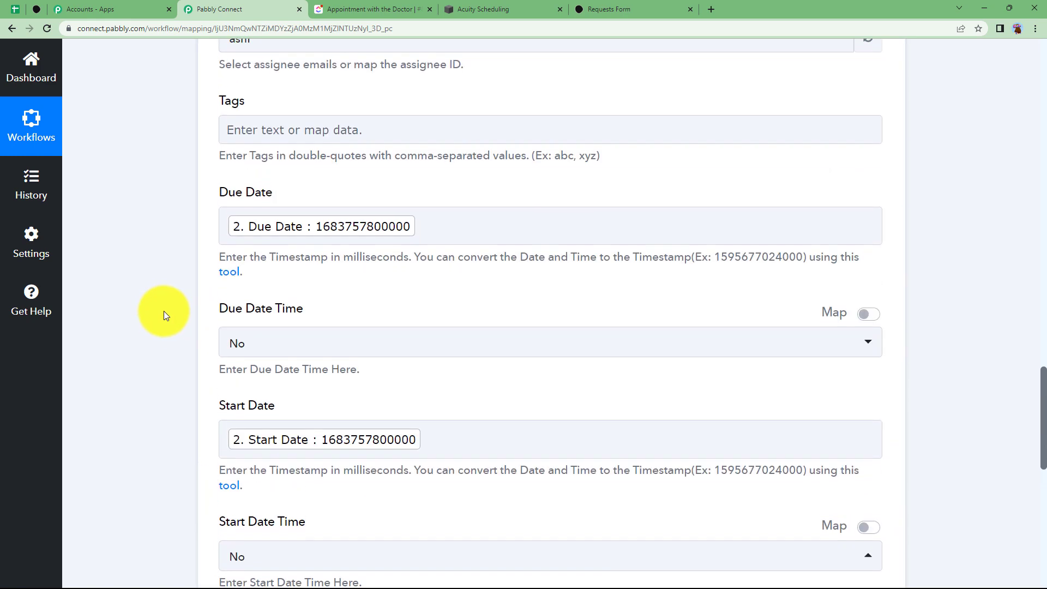
# Save and test the Update Task step, check the response shows status booked, then collapse it
pyautogui.scroll(15, 166, 316)
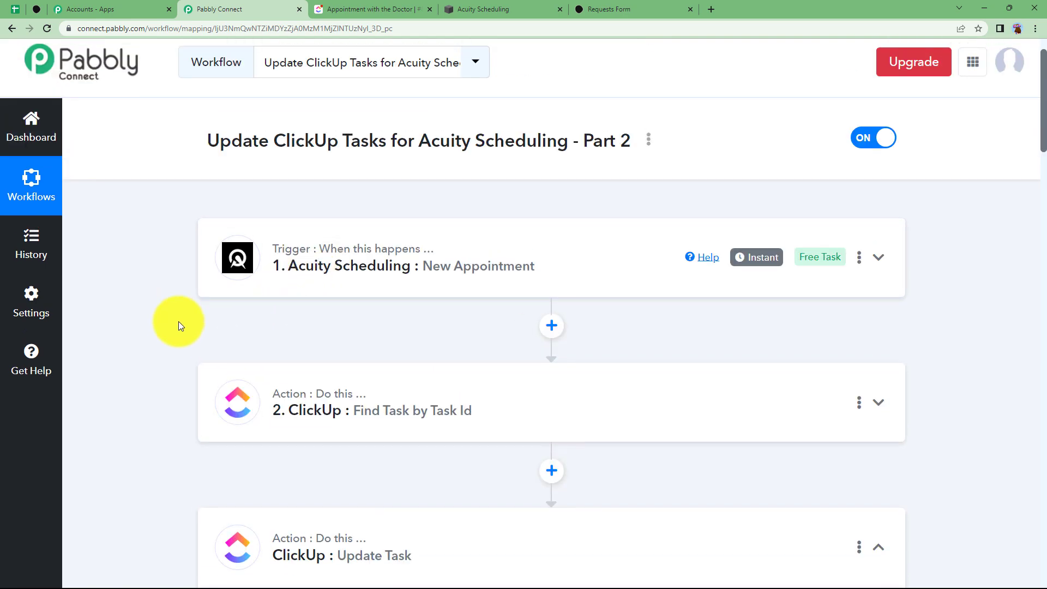
pyautogui.scroll(-12, 139, 341)
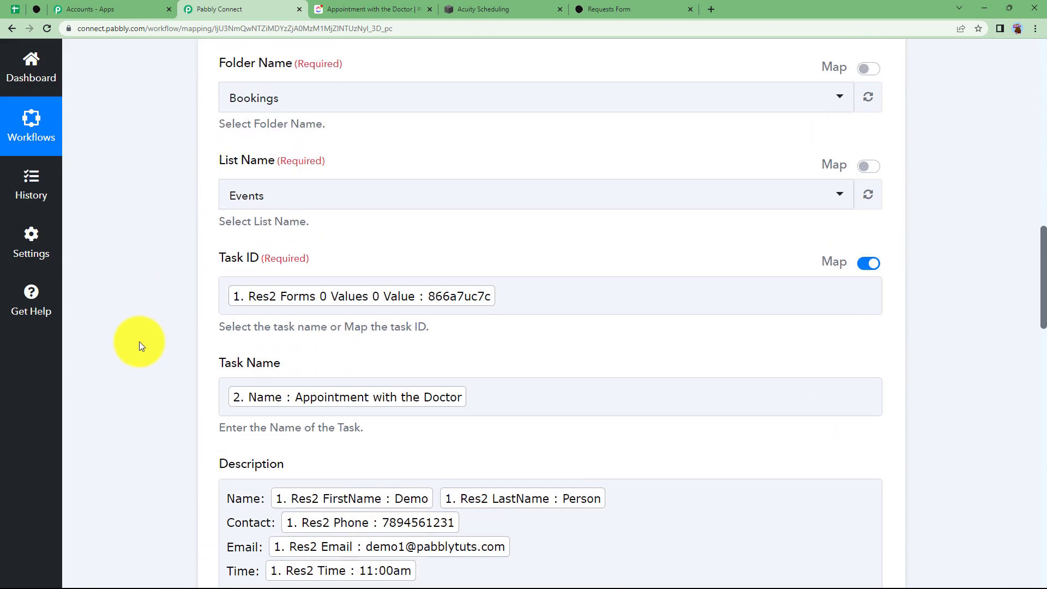
pyautogui.scroll(-15, 139, 342)
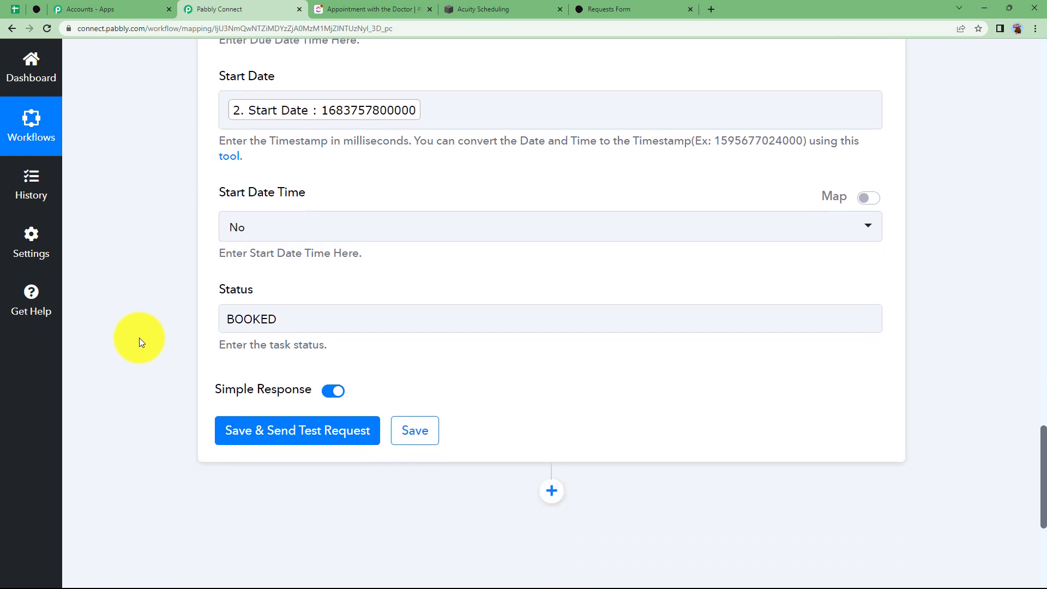
pyautogui.click(298, 435)
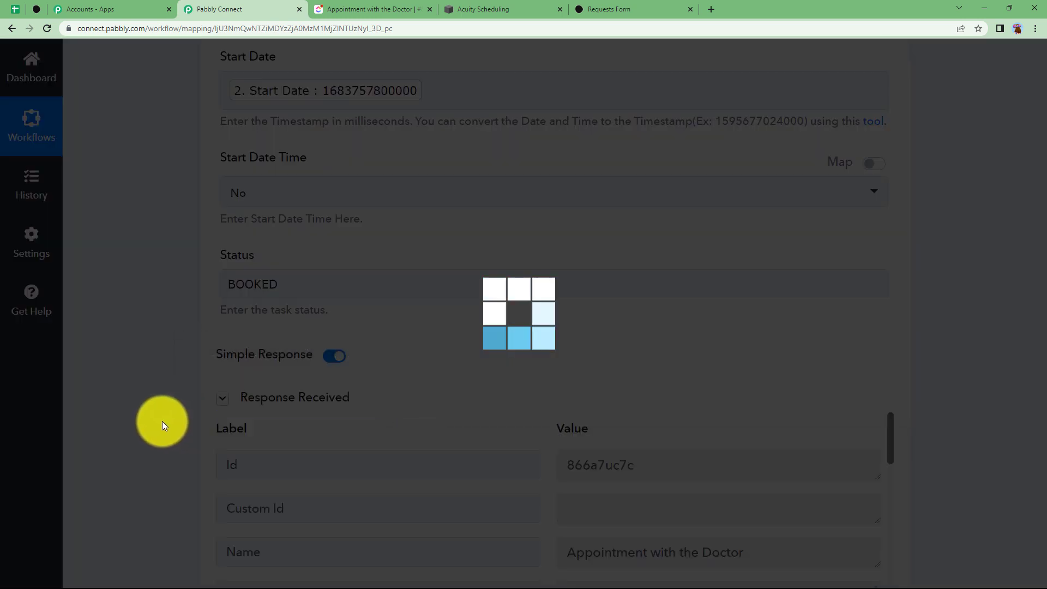
pyautogui.scroll(-2, 159, 421)
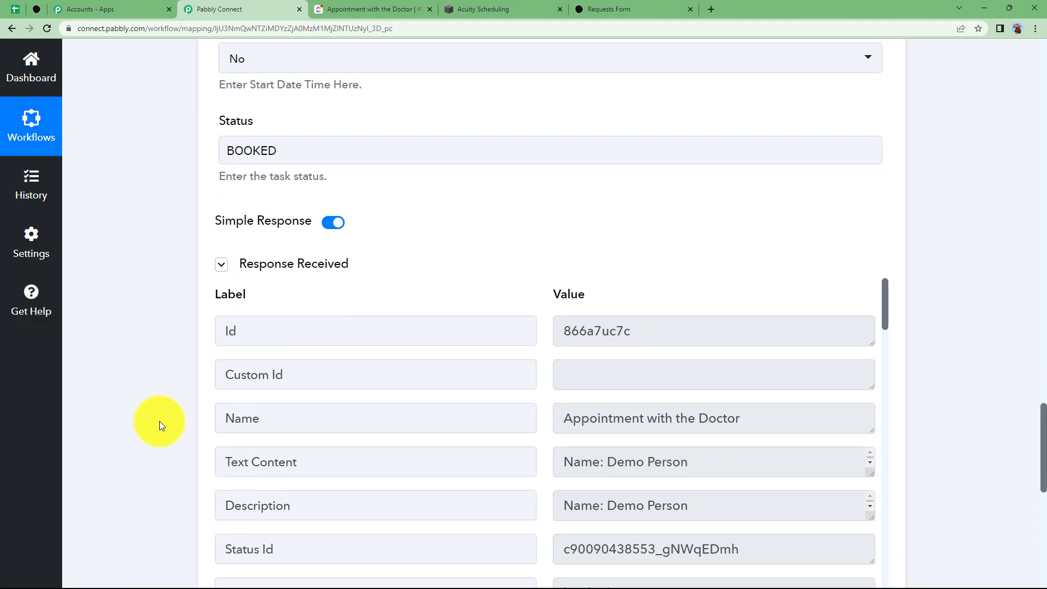
pyautogui.scroll(-2, 159, 421)
pyautogui.moveTo(701, 234); pyautogui.dragTo(543, 246)
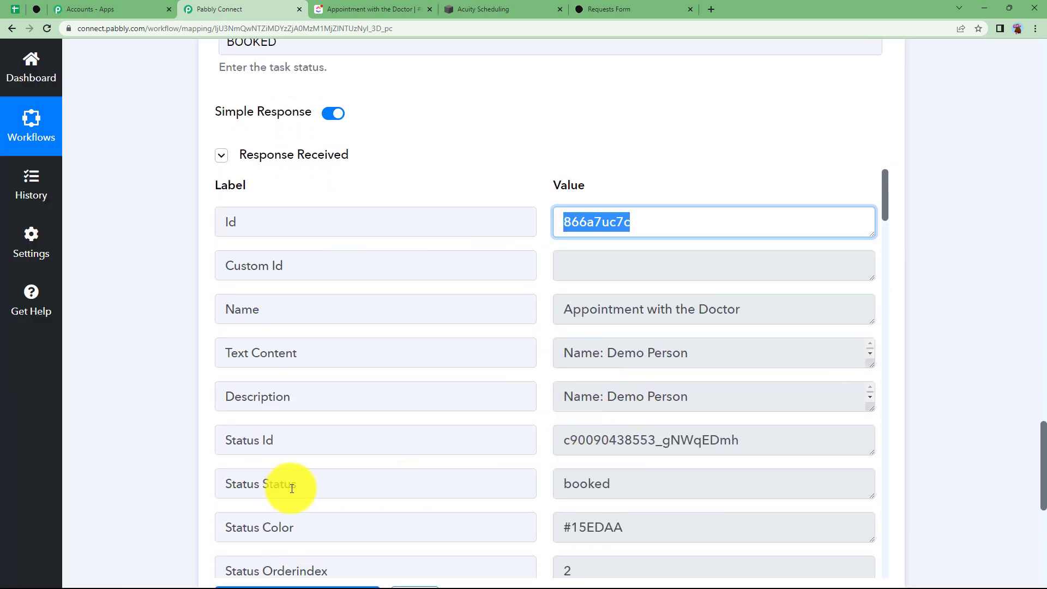
pyautogui.scroll(7, 94, 283)
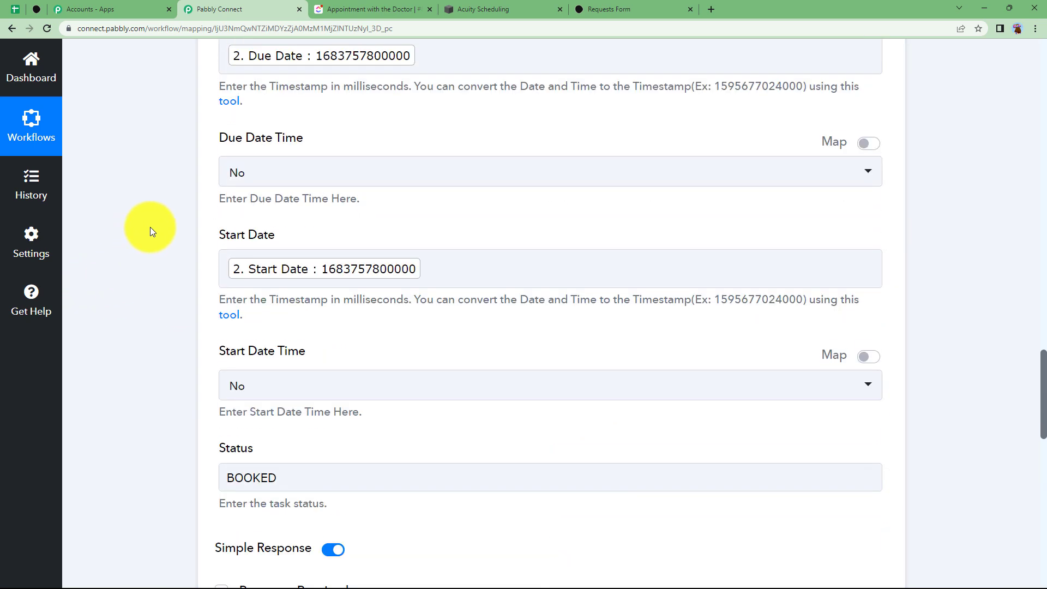
pyautogui.scroll(17, 151, 230)
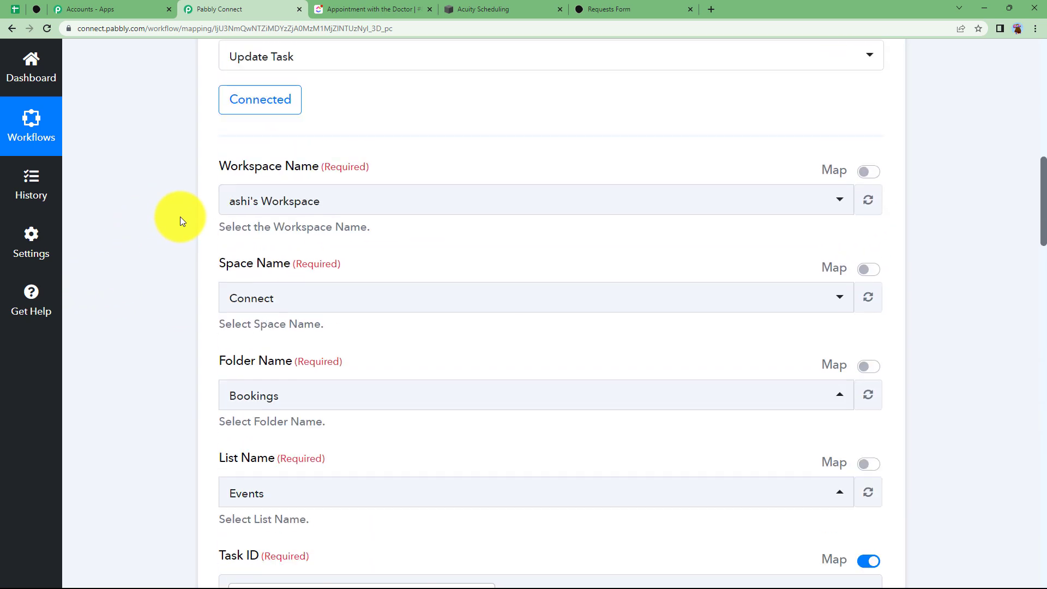
pyautogui.scroll(3, 183, 219)
pyautogui.click(421, 115)
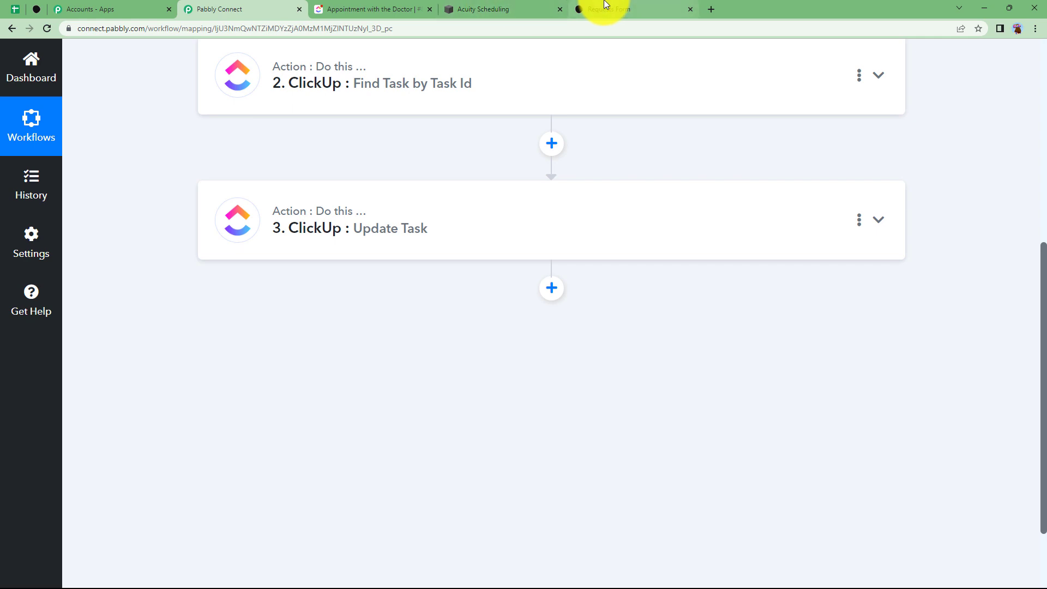
# Reload ClickUp's Events list and confirm Appointment with the Doctor has moved from To Do to Booked
pyautogui.click(352, 8)
pyautogui.click(12, 28)
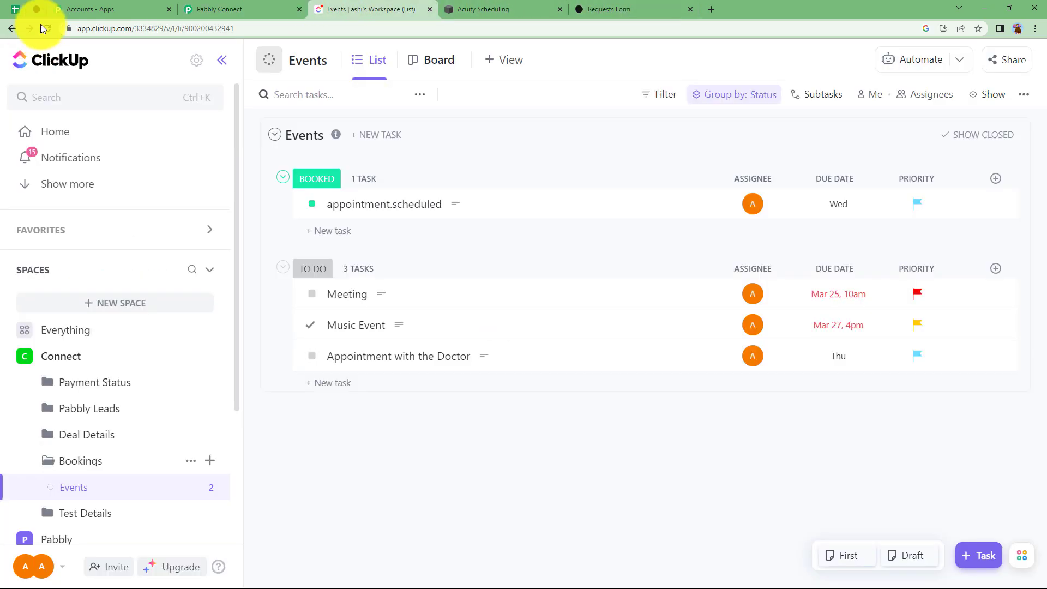
pyautogui.click(45, 25)
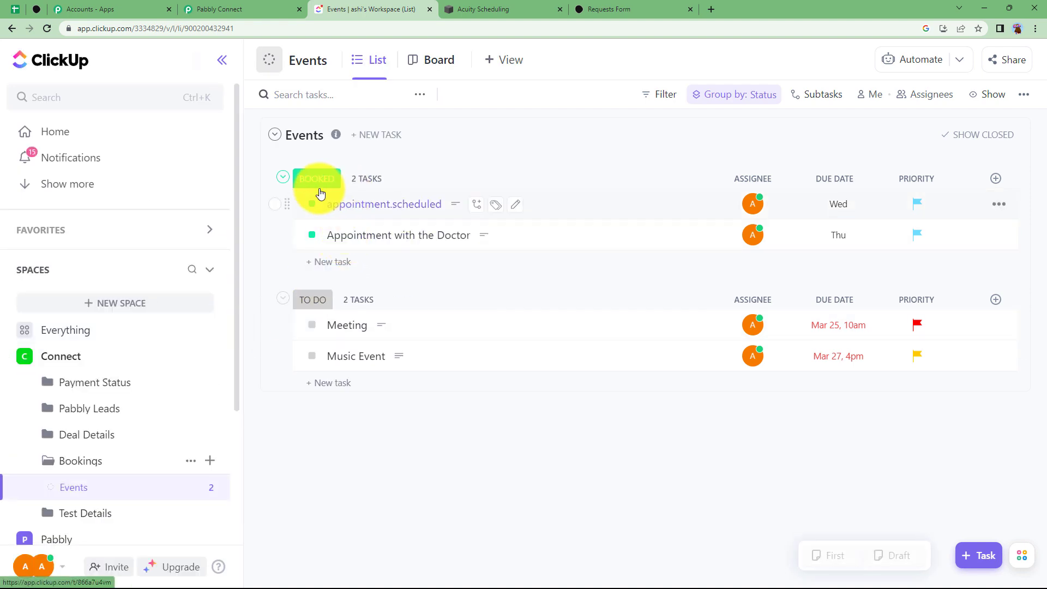
pyautogui.click(372, 243)
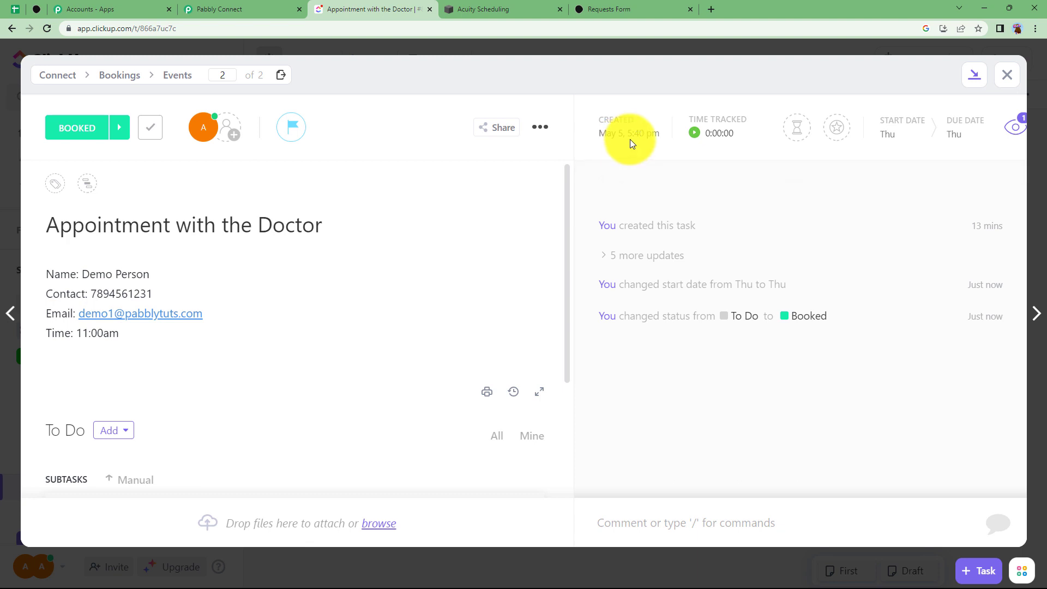
pyautogui.click(226, 9)
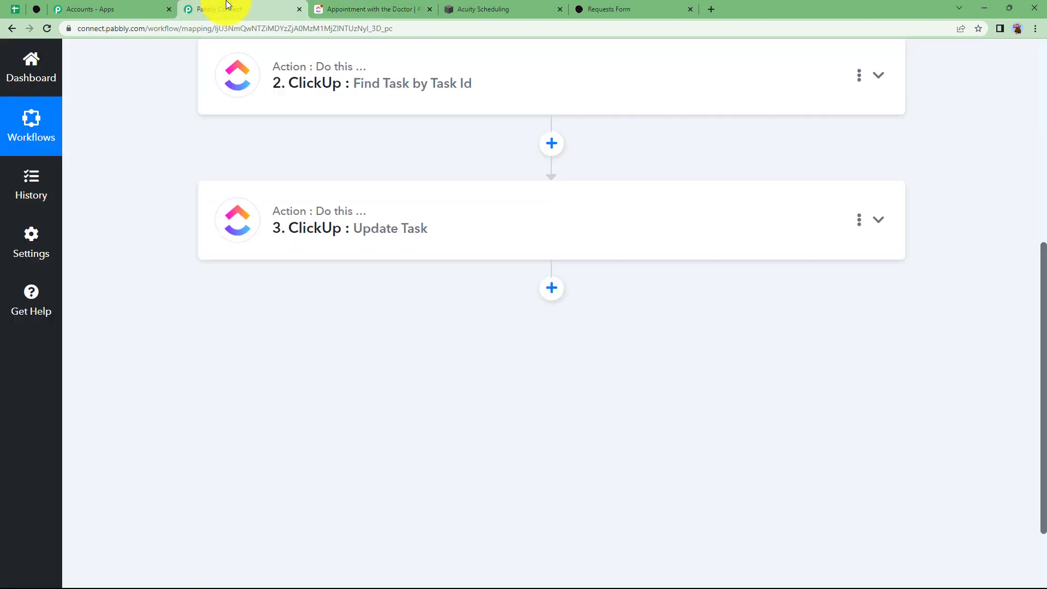
# Collapse the Typeform trigger and scroll through Part 1's steps down to Gmail Send Email
pyautogui.scroll(5, 187, 341)
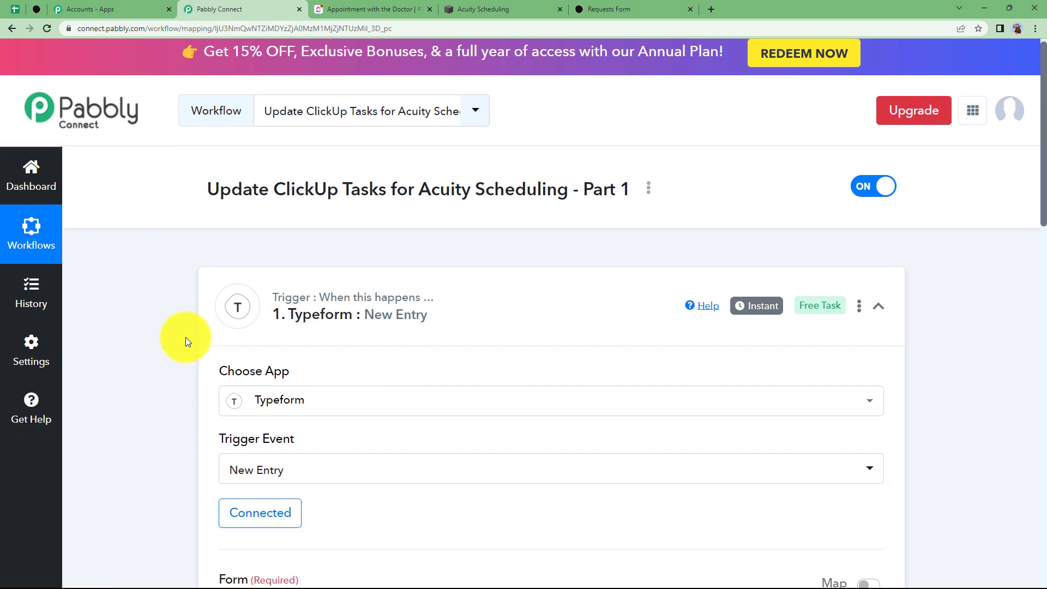
pyautogui.scroll(-3, 187, 341)
pyautogui.click(320, 180)
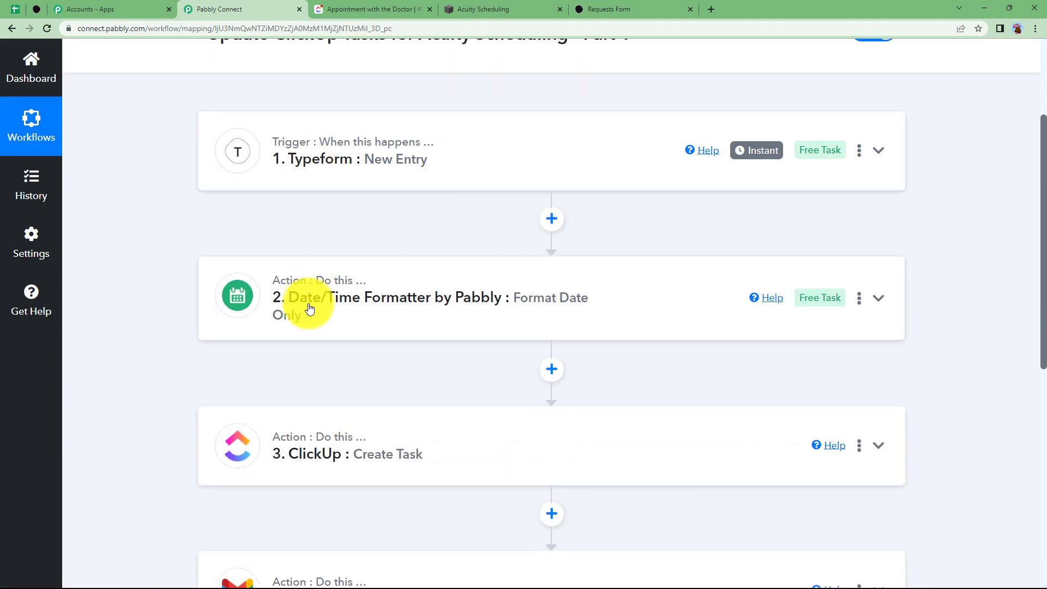
pyautogui.scroll(-1, 205, 377)
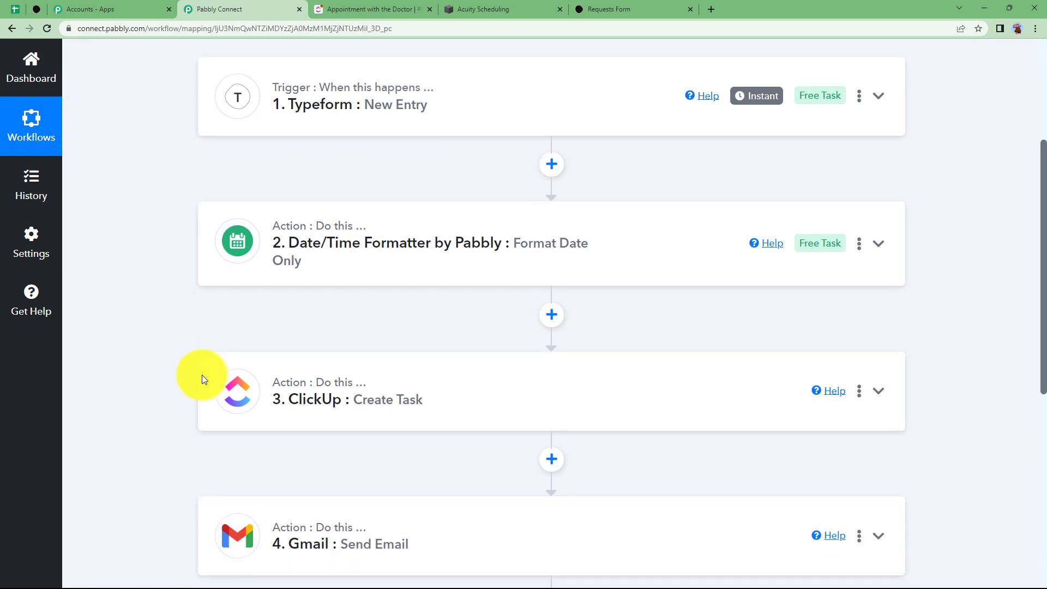
pyautogui.scroll(-3, 260, 413)
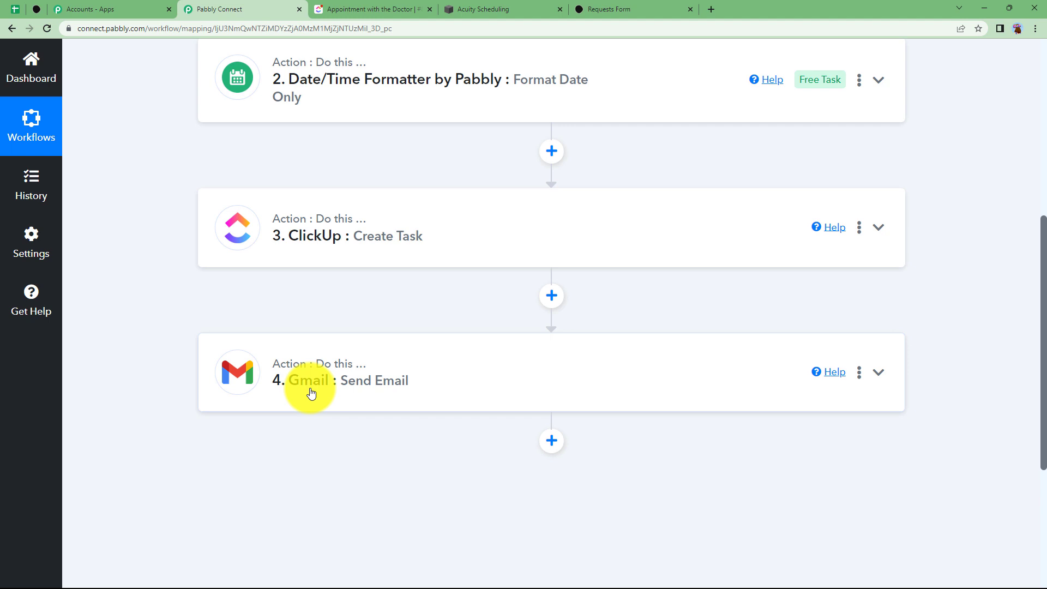
pyautogui.scroll(3, 202, 431)
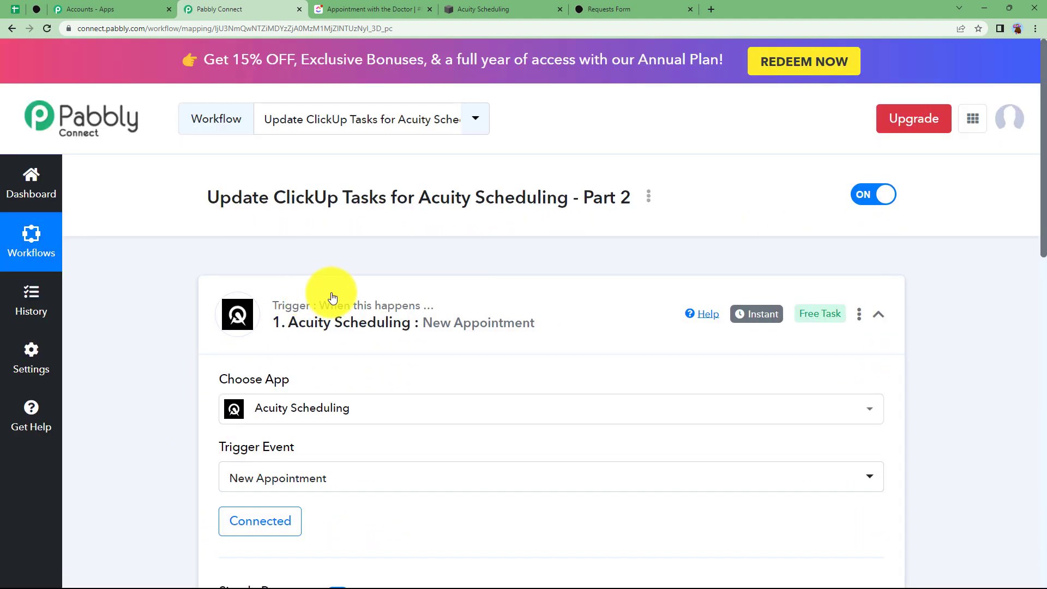
# Expand and re-collapse the Acuity Scheduling trigger, then scroll through Find Task and Update Task
pyautogui.click(333, 327)
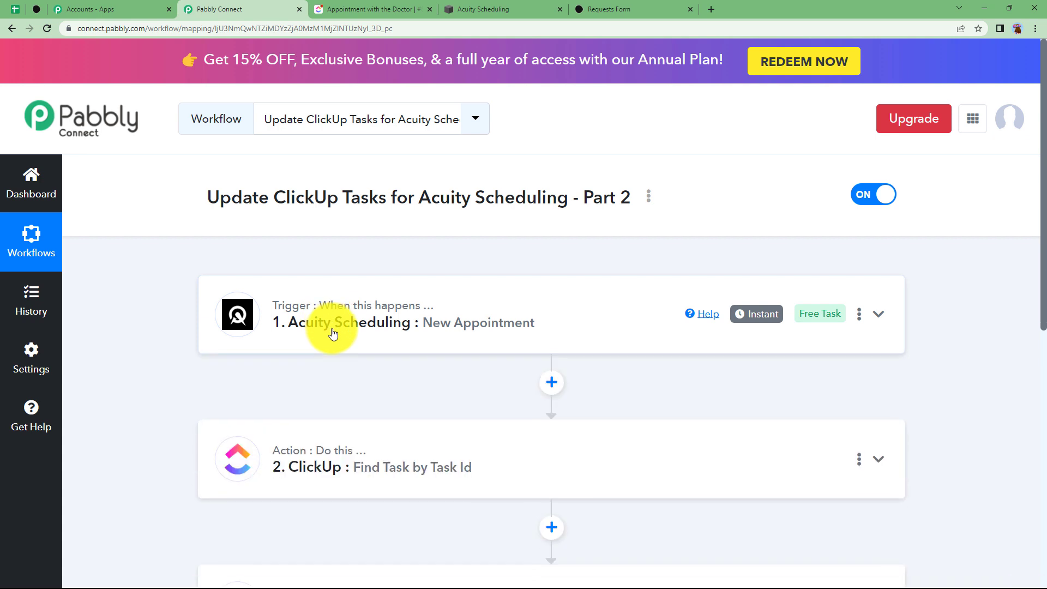
pyautogui.click(419, 332)
pyautogui.click(333, 338)
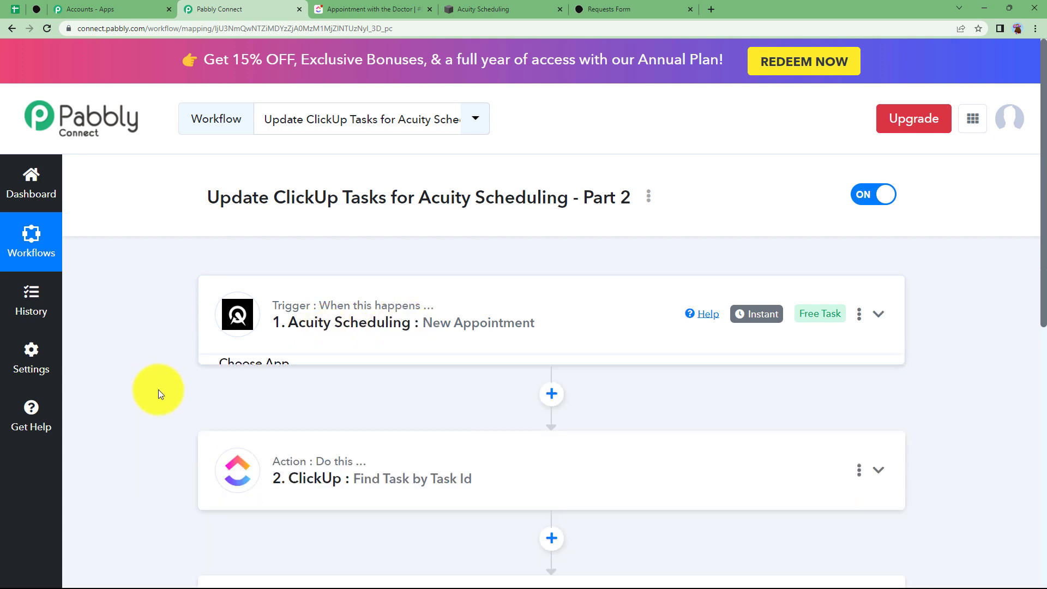
pyautogui.scroll(-1, 158, 390)
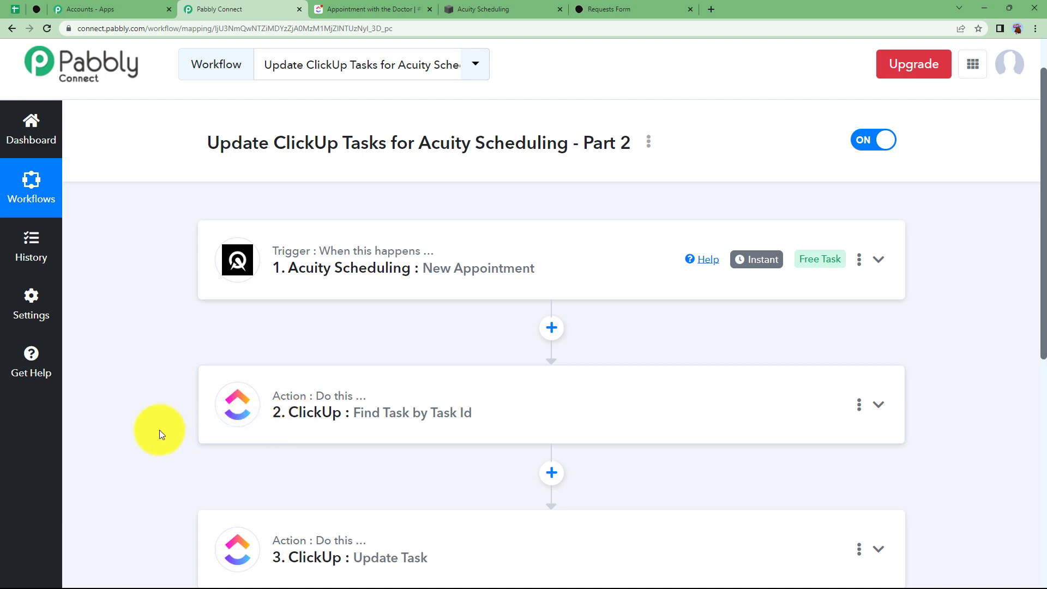
pyautogui.scroll(-2, 182, 430)
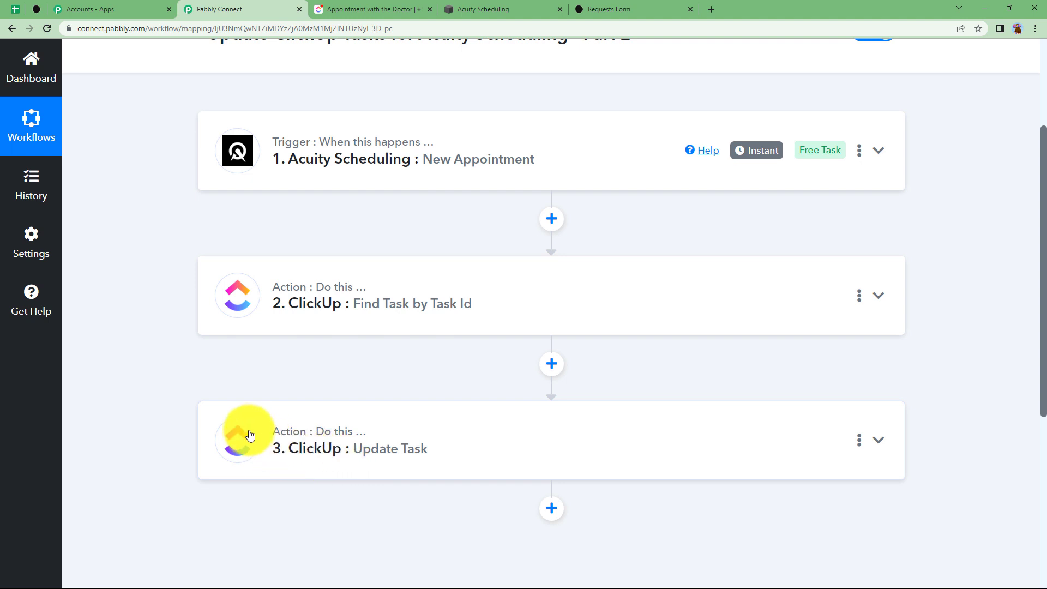
pyautogui.scroll(1, 250, 435)
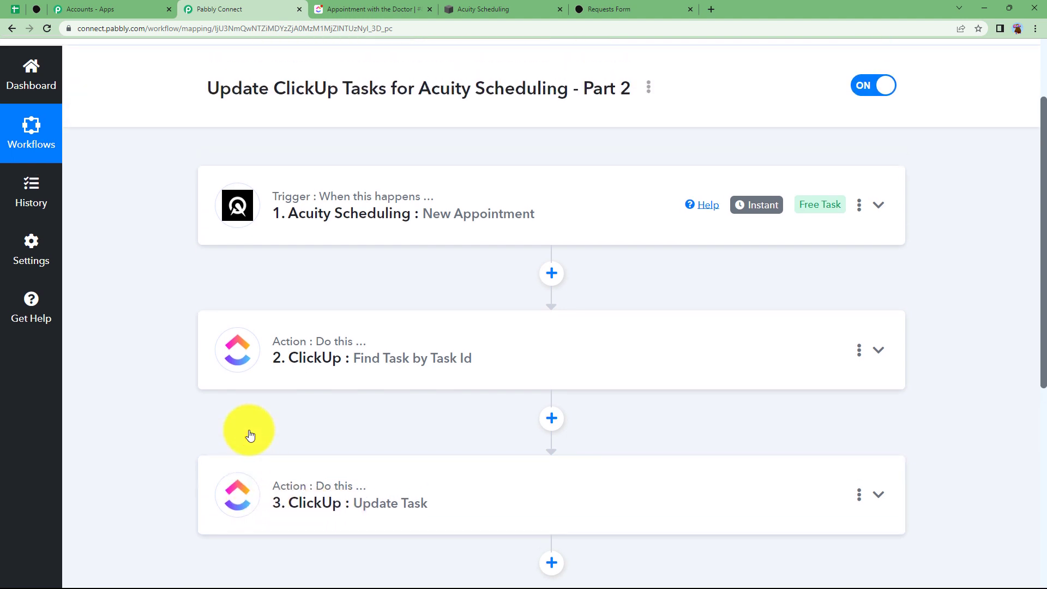